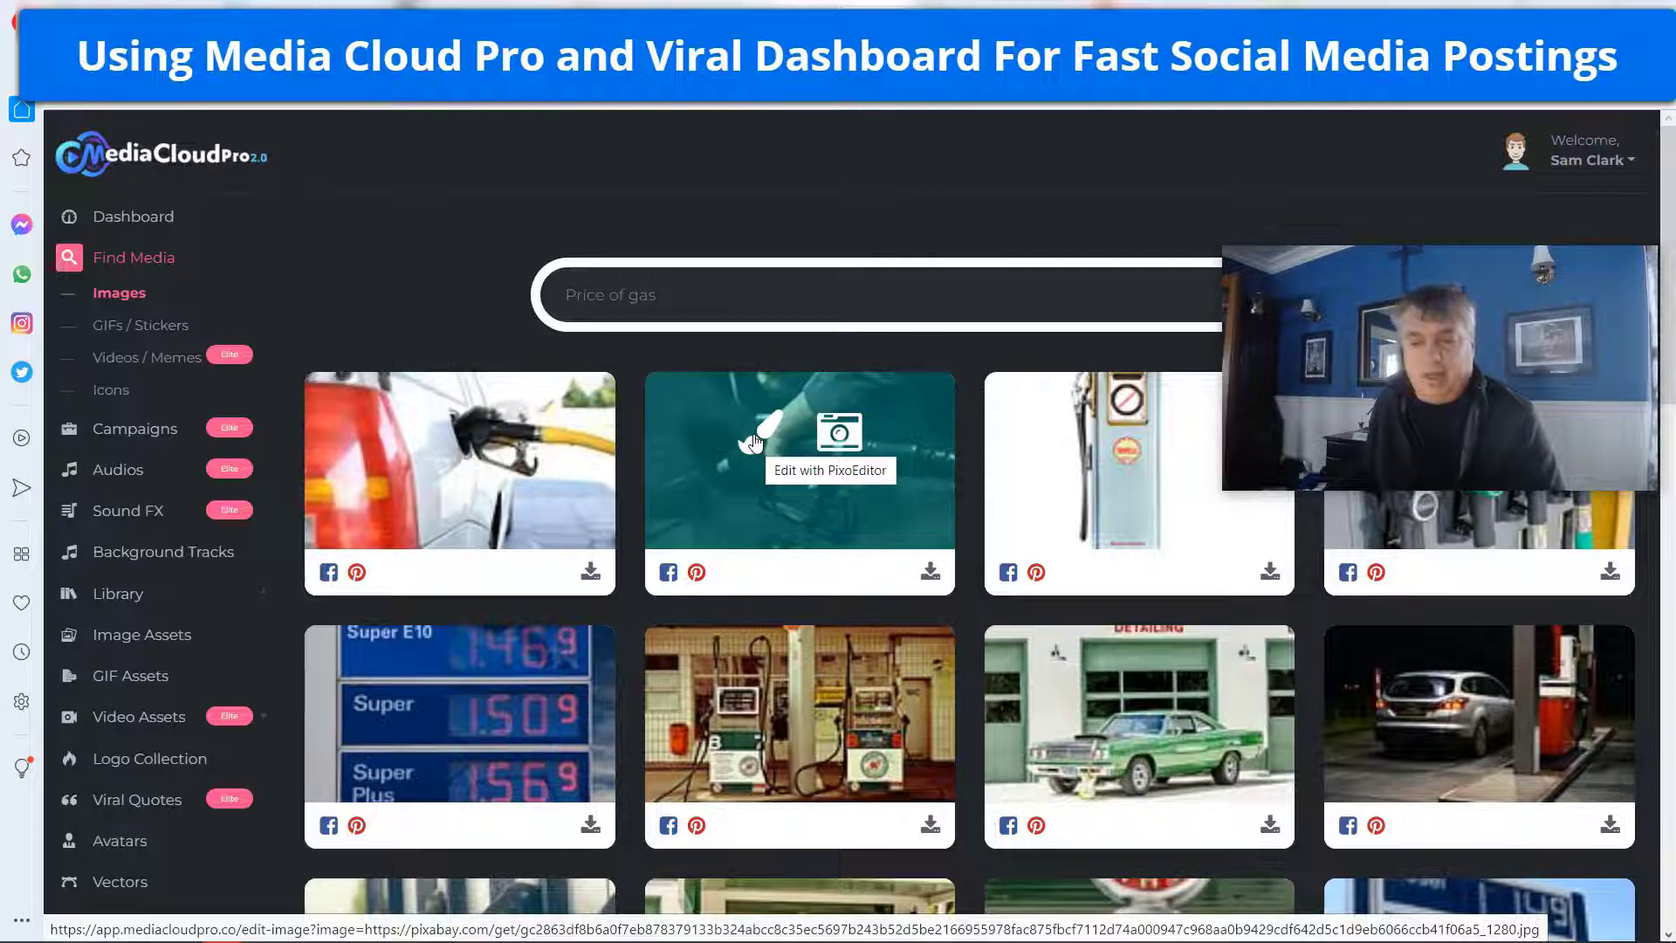
Open the fuel-nozzle photo from the 'Price of gas' image results for editing in PixoEditor
{"action": "left_click", "coordinate": [754, 439]}
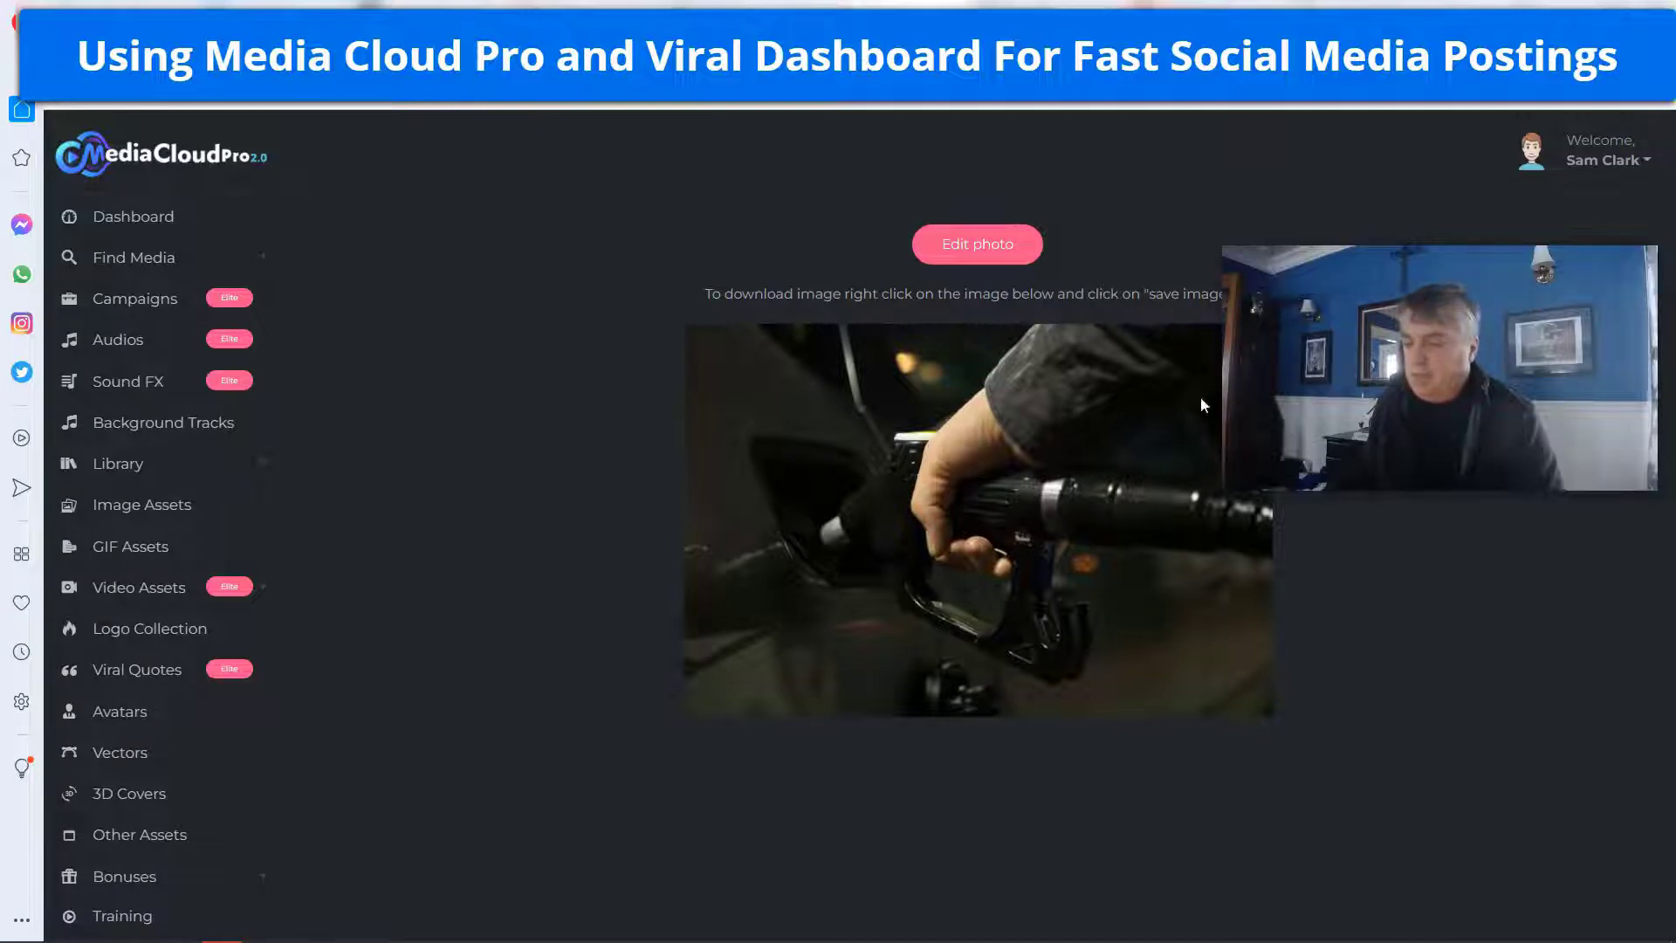
Load the fuel-nozzle photo into Pixo Editor, maximise the editor window, and pick the Text tool
{"action": "left_click", "coordinate": [971, 248]}
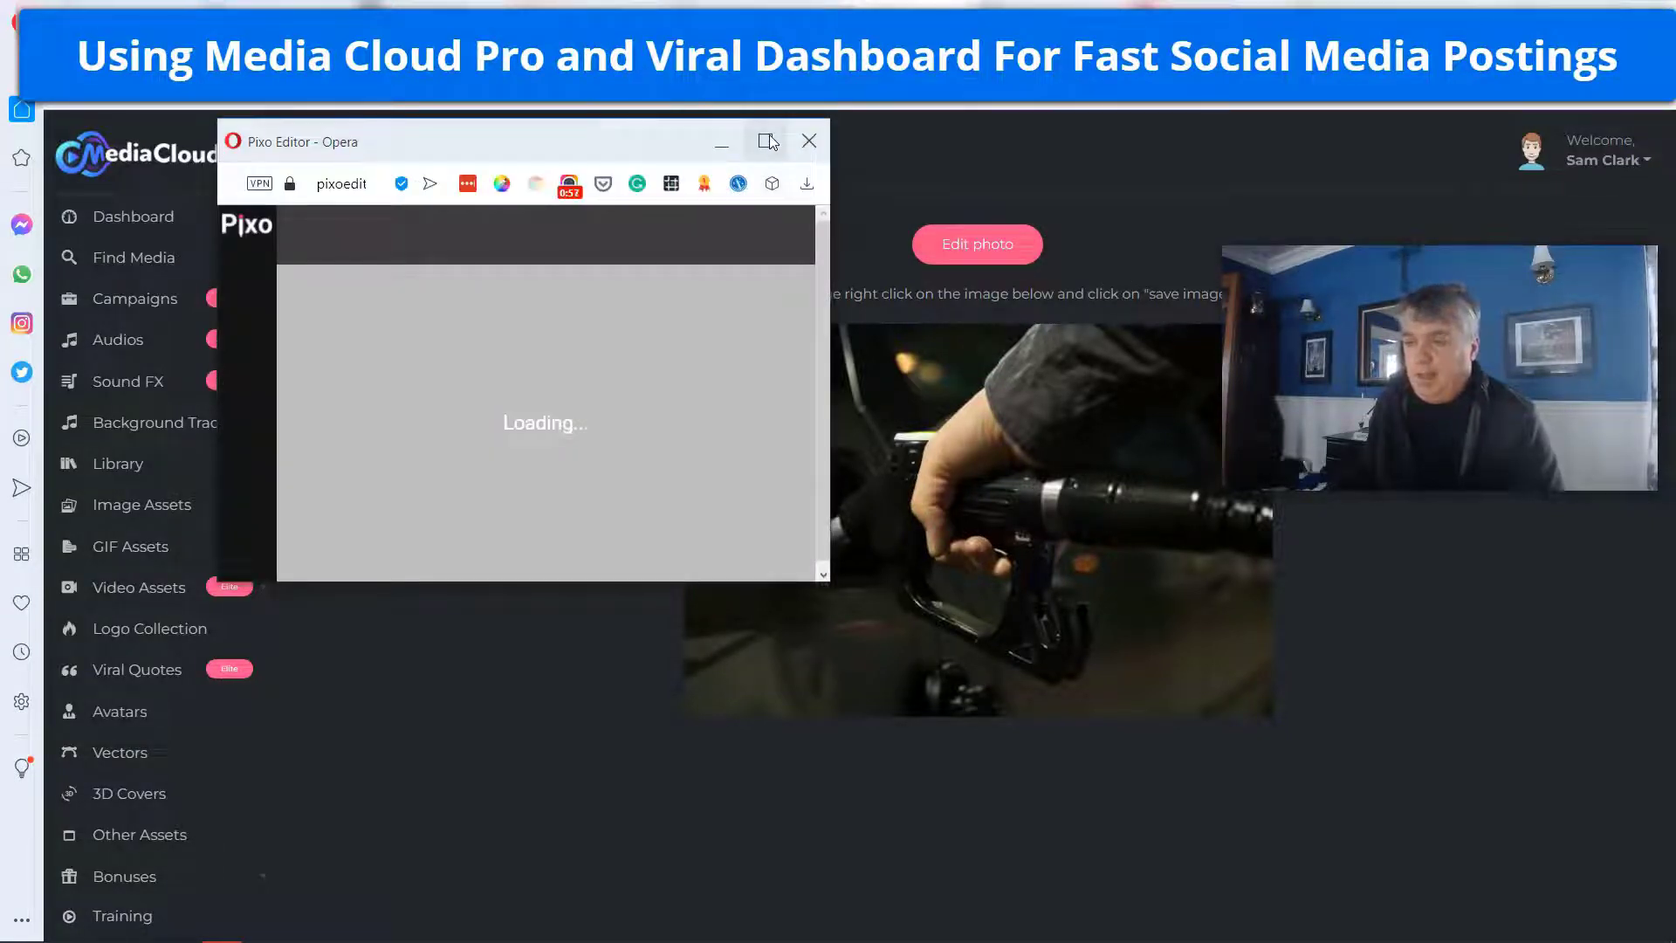
{"action": "left_click", "coordinate": [768, 141]}
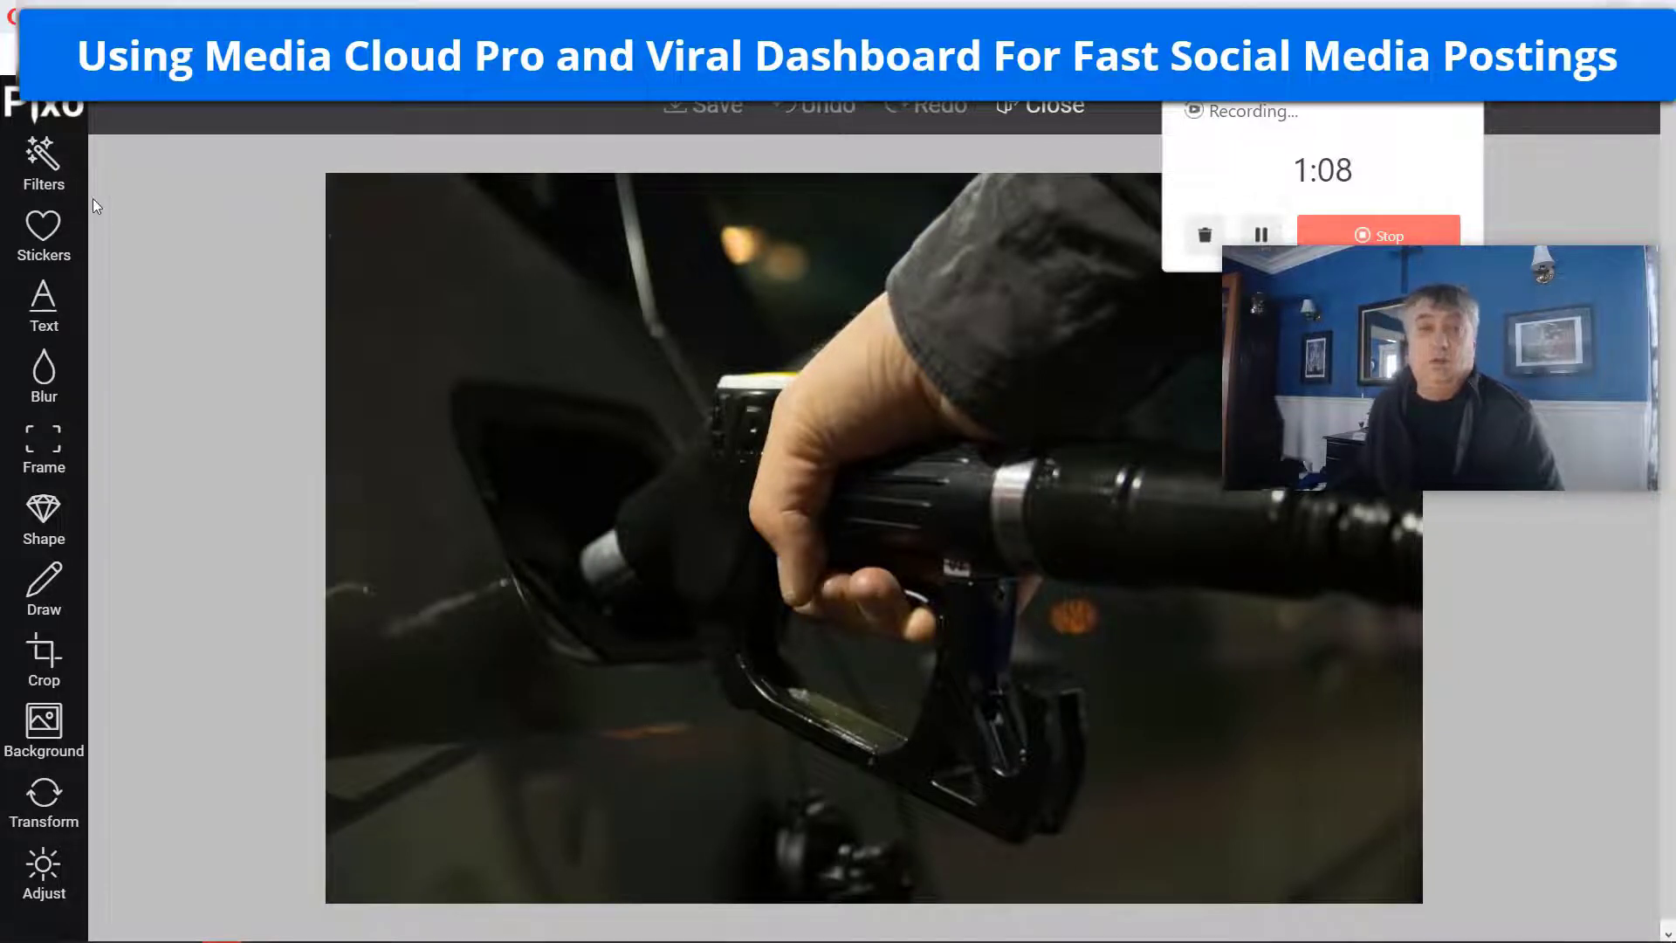
{"action": "left_click", "coordinate": [63, 302]}
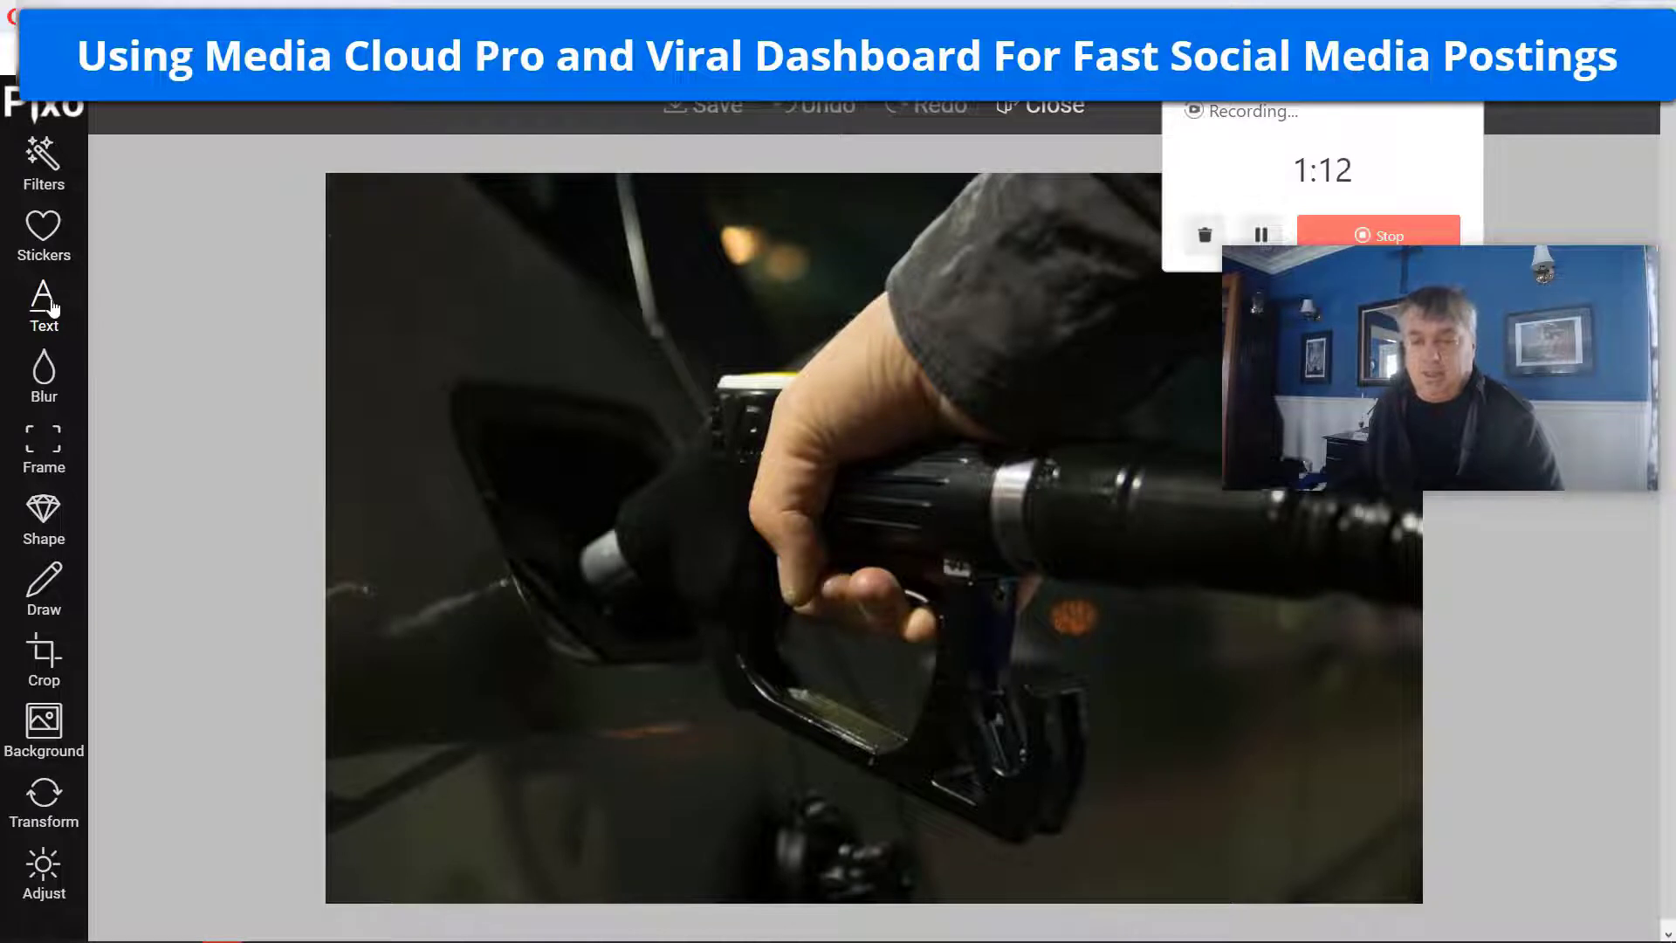
Insert the headline 'The Pain at the Pump Is Real and Getting Worse Daily' at size 60 near the top
{"action": "left_click", "coordinate": [1467, 165]}
{"action": "type", "text": "The Pain at the Pump Is Real and Getting Worse Daily"}
{"action": "left_click", "coordinate": [1621, 158]}
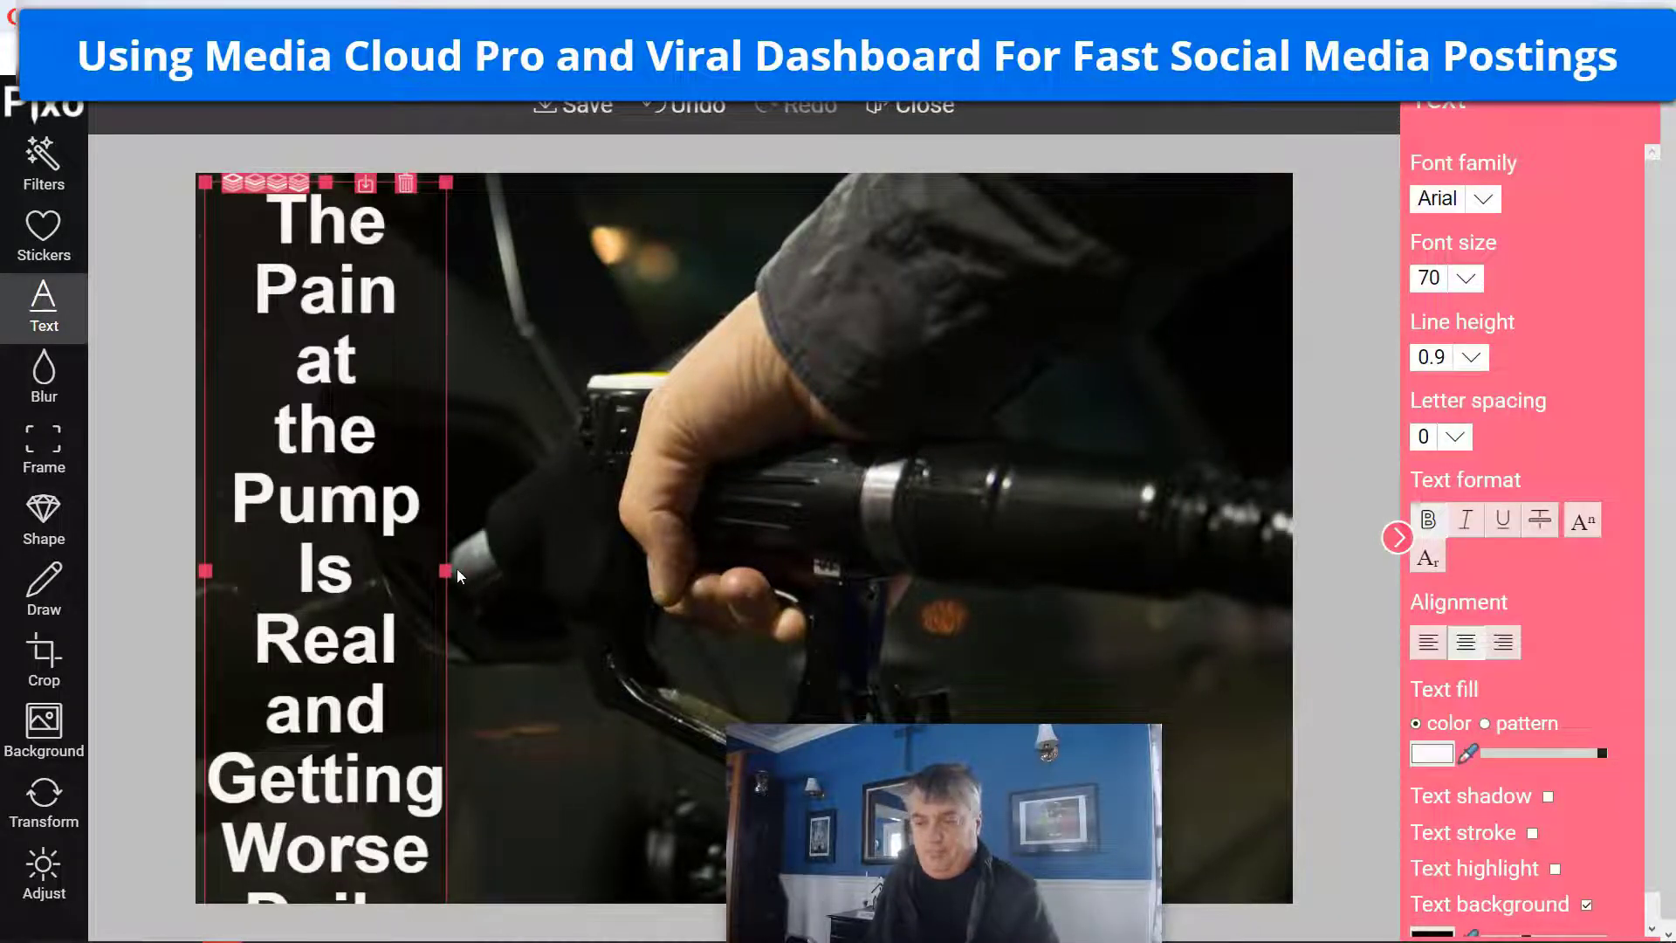
{"action": "left_click_drag", "start_coordinate": [448, 571], "coordinate": [1265, 405]}
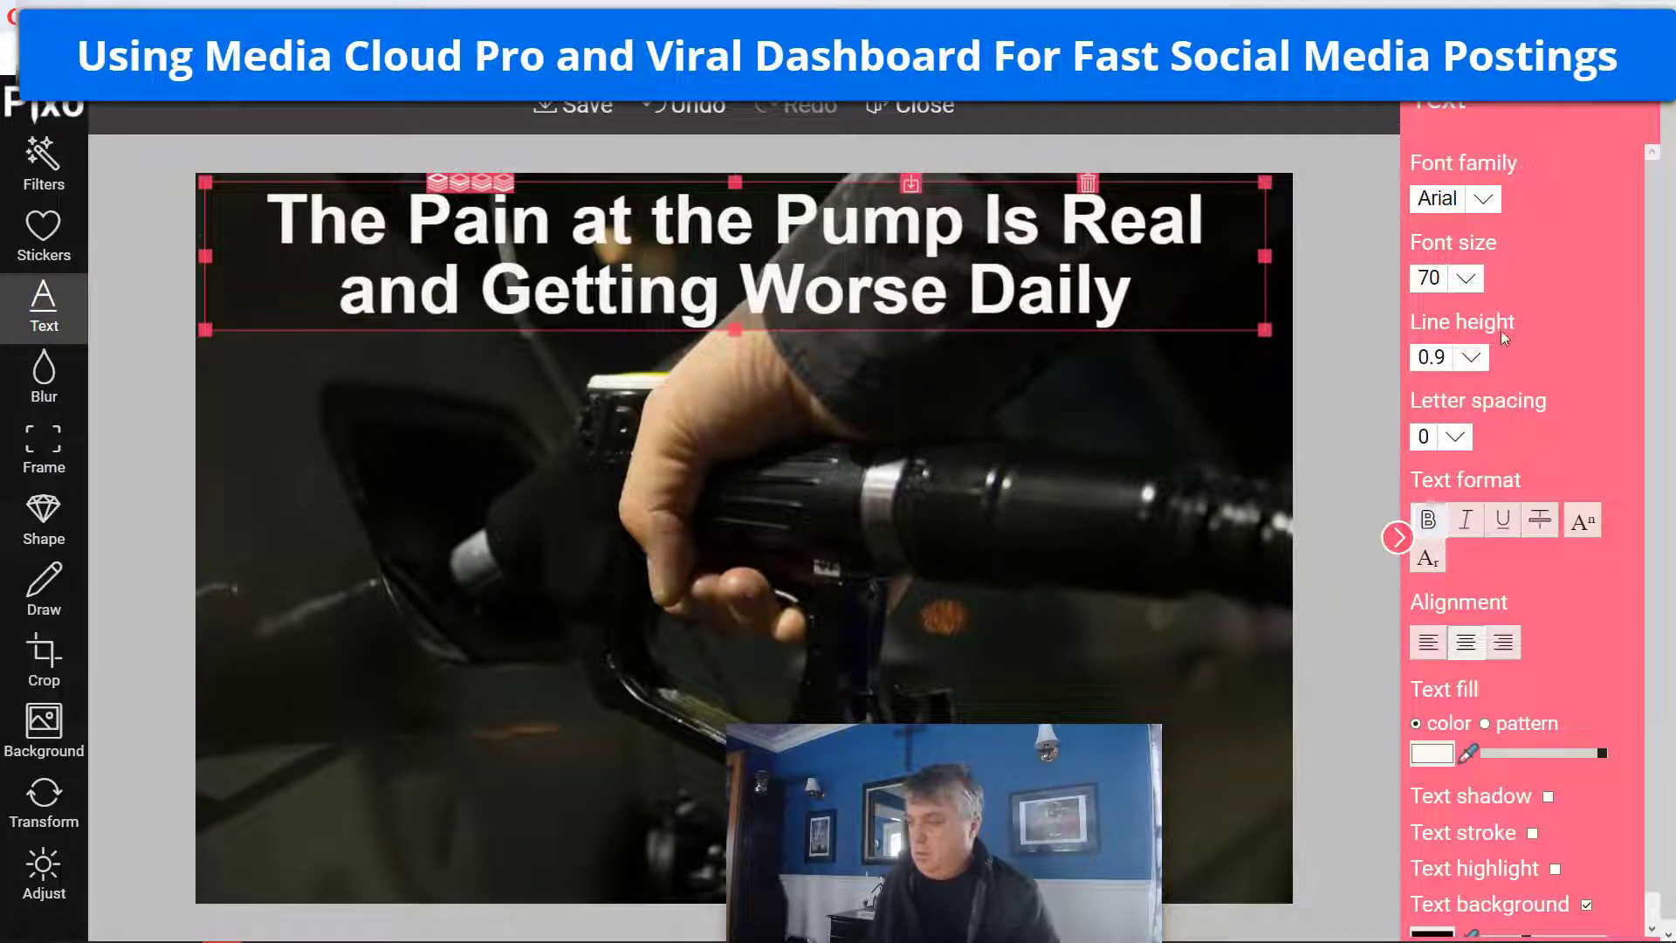
{"action": "left_click", "coordinate": [1467, 281]}
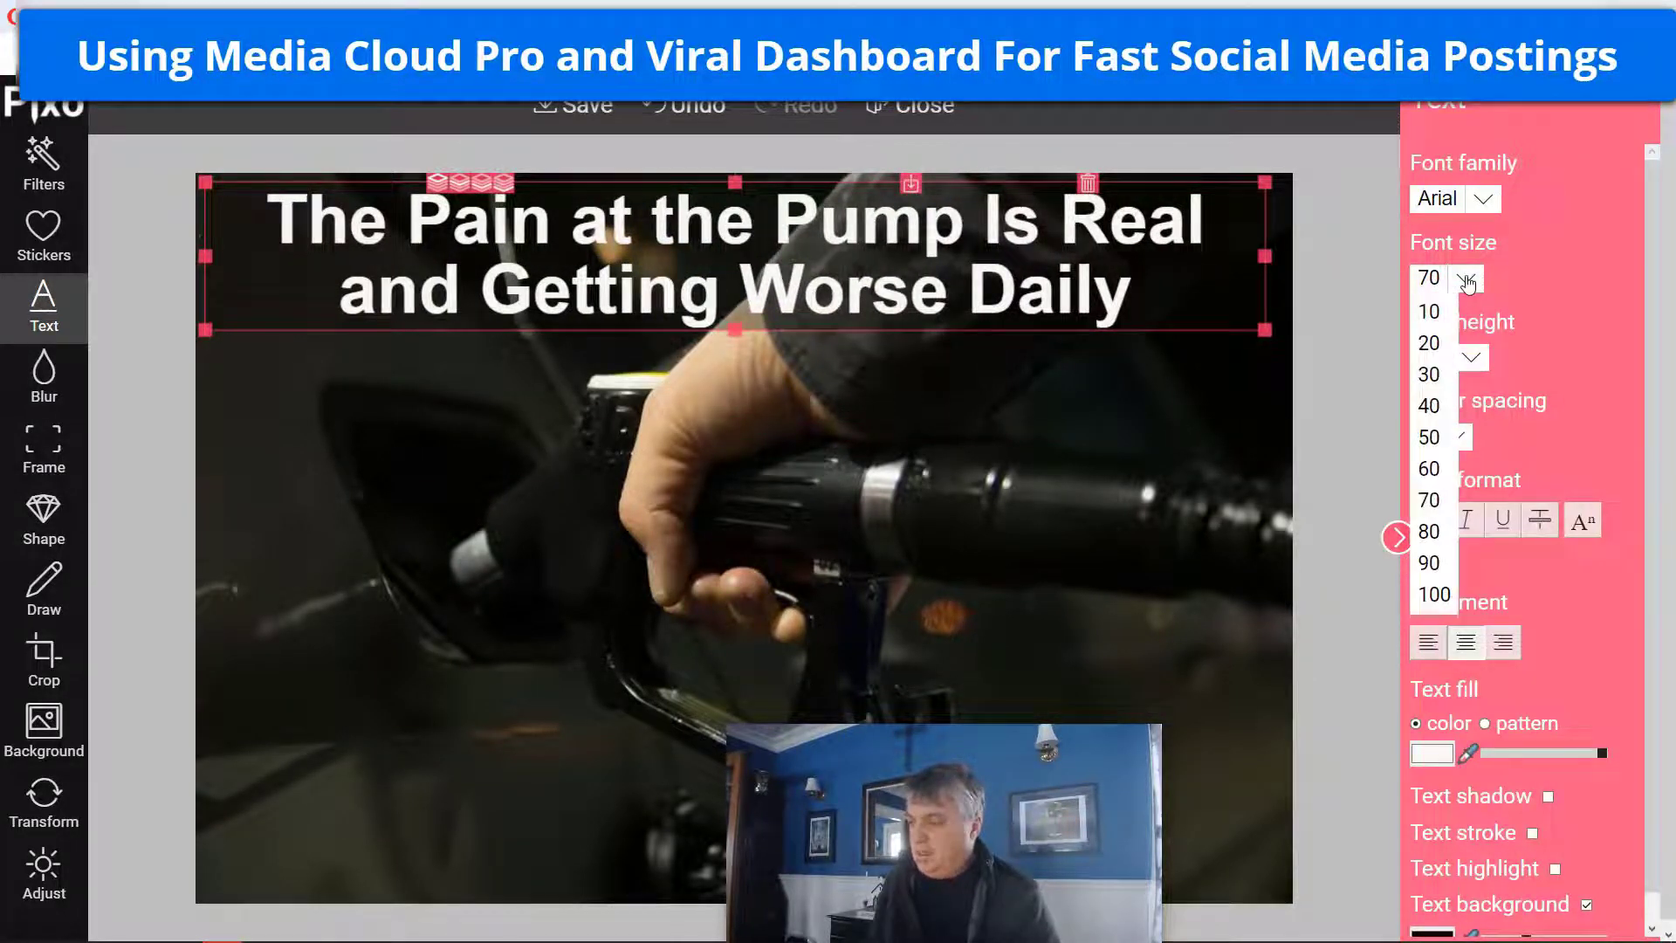
{"action": "left_click", "coordinate": [1424, 461]}
{"action": "left_click_drag", "start_coordinate": [1129, 251], "coordinate": [1150, 259]}
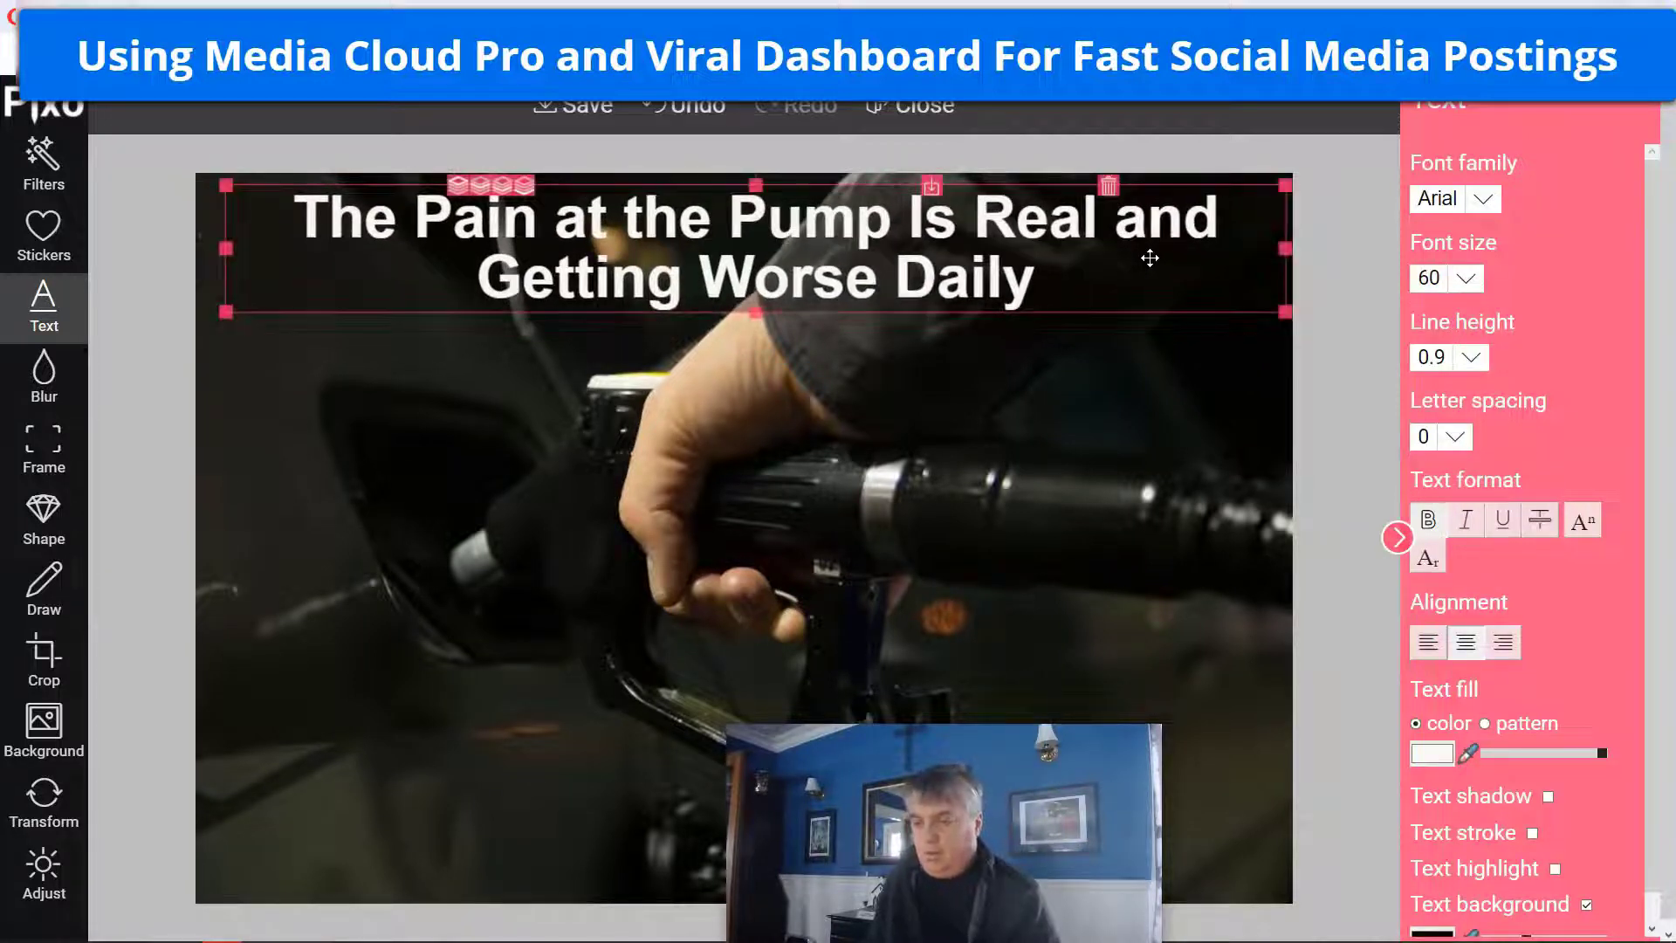
{"action": "mouse_move", "coordinate": [1125, 265]}
{"action": "left_mouse_down"}
{"action": "mouse_move", "coordinate": [1147, 495]}
{"action": "mouse_move", "coordinate": [1175, 262]}
{"action": "mouse_move", "coordinate": [1153, 281]}
{"action": "left_mouse_up"}
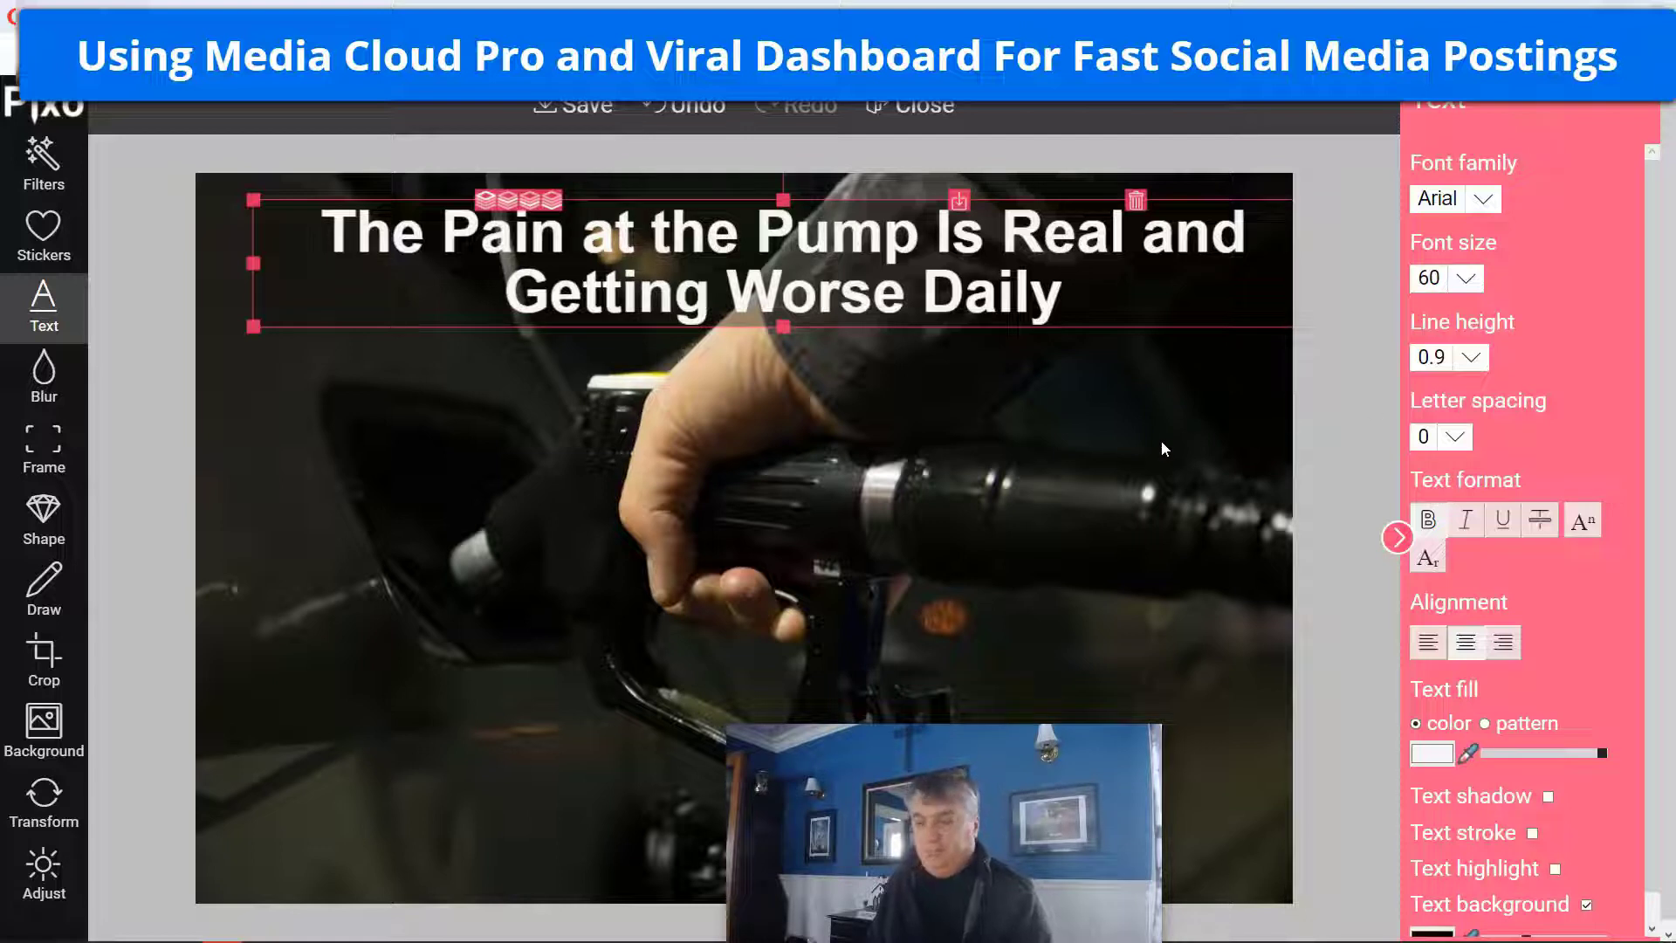
Try a shadow on the headline, then remove it again
{"action": "scroll", "coordinate": [1613, 687], "scroll_direction": "down", "scroll_amount": 1}
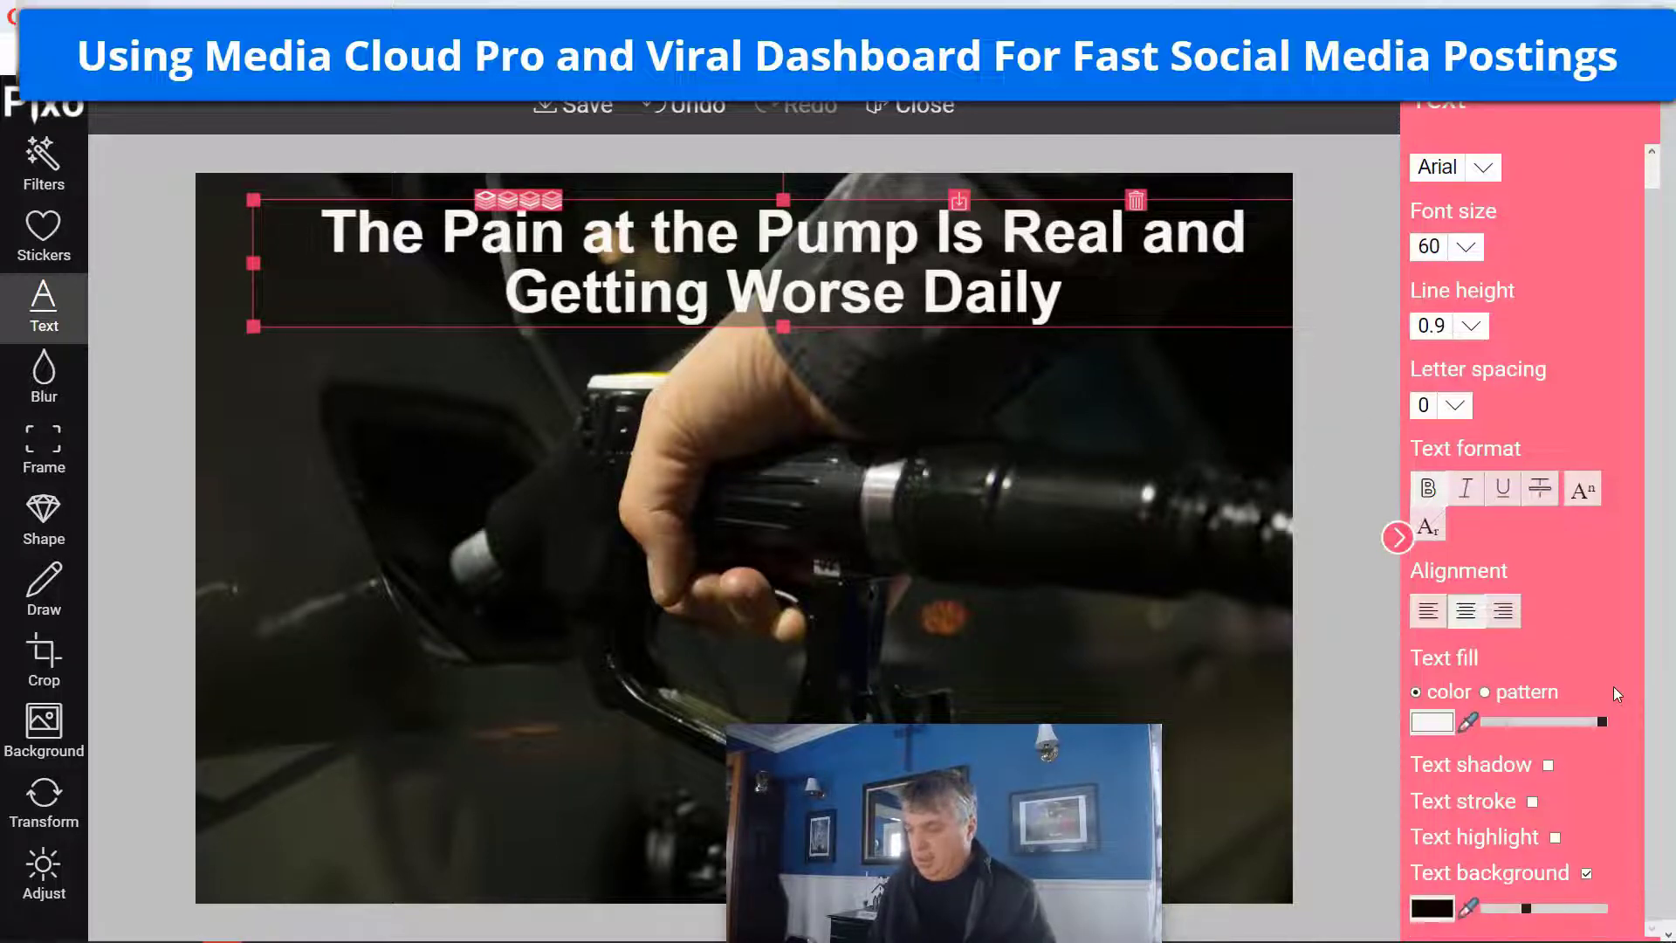
{"action": "left_click", "coordinate": [1548, 766]}
{"action": "left_click", "coordinate": [1548, 766]}
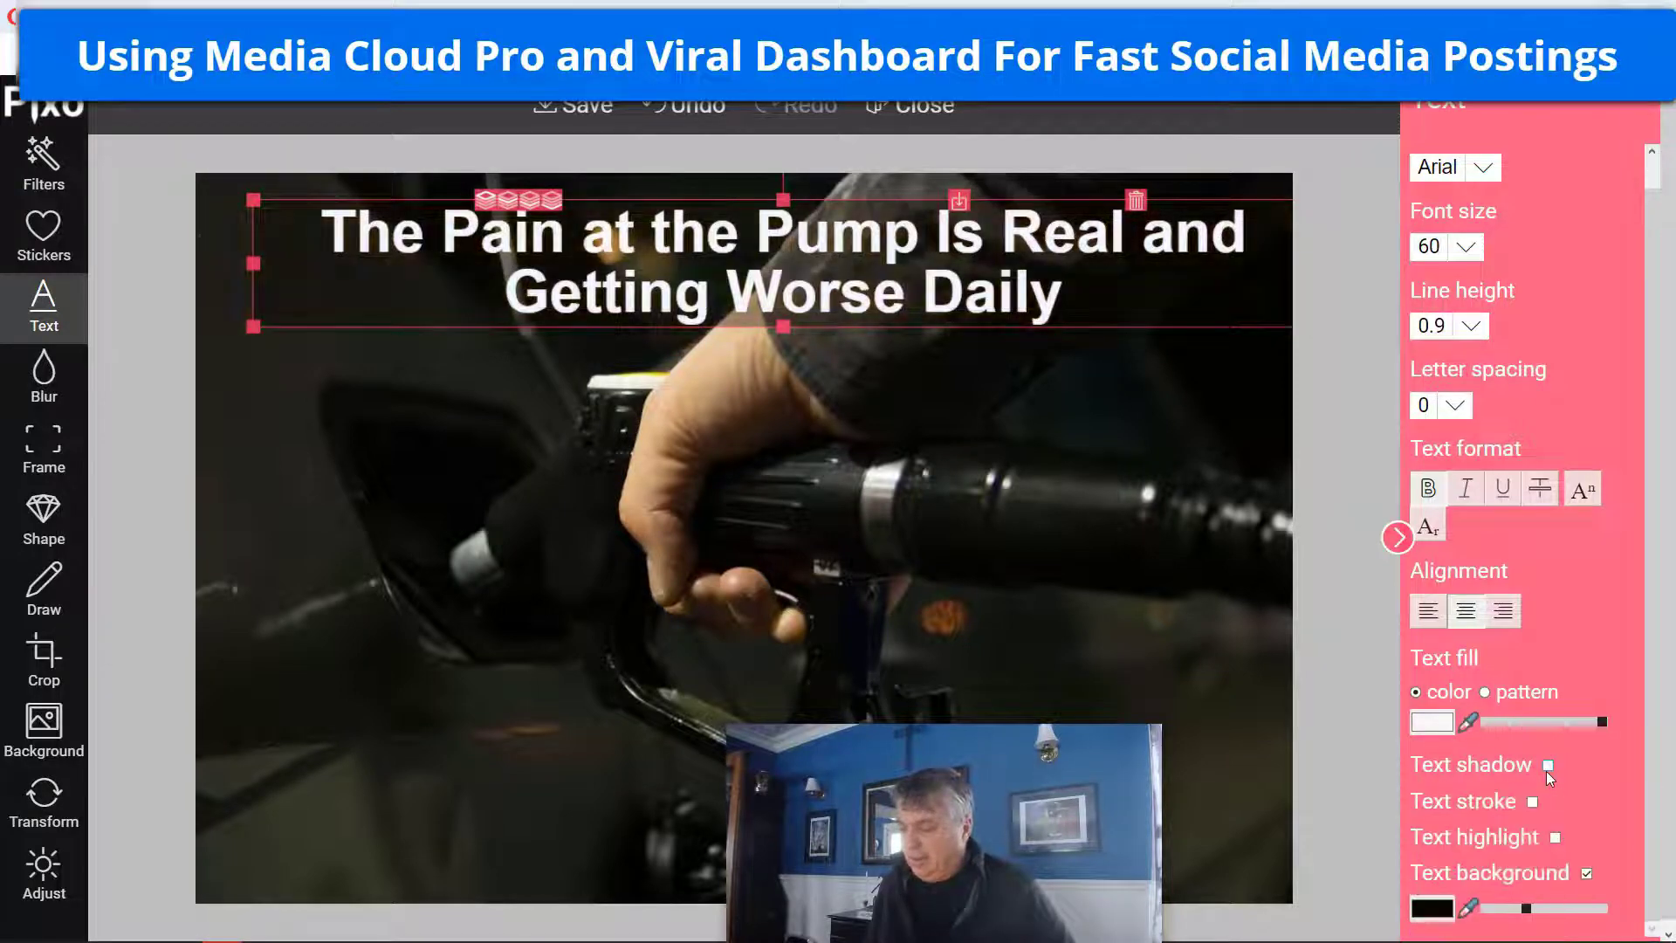
{"action": "left_click", "coordinate": [44, 798]}
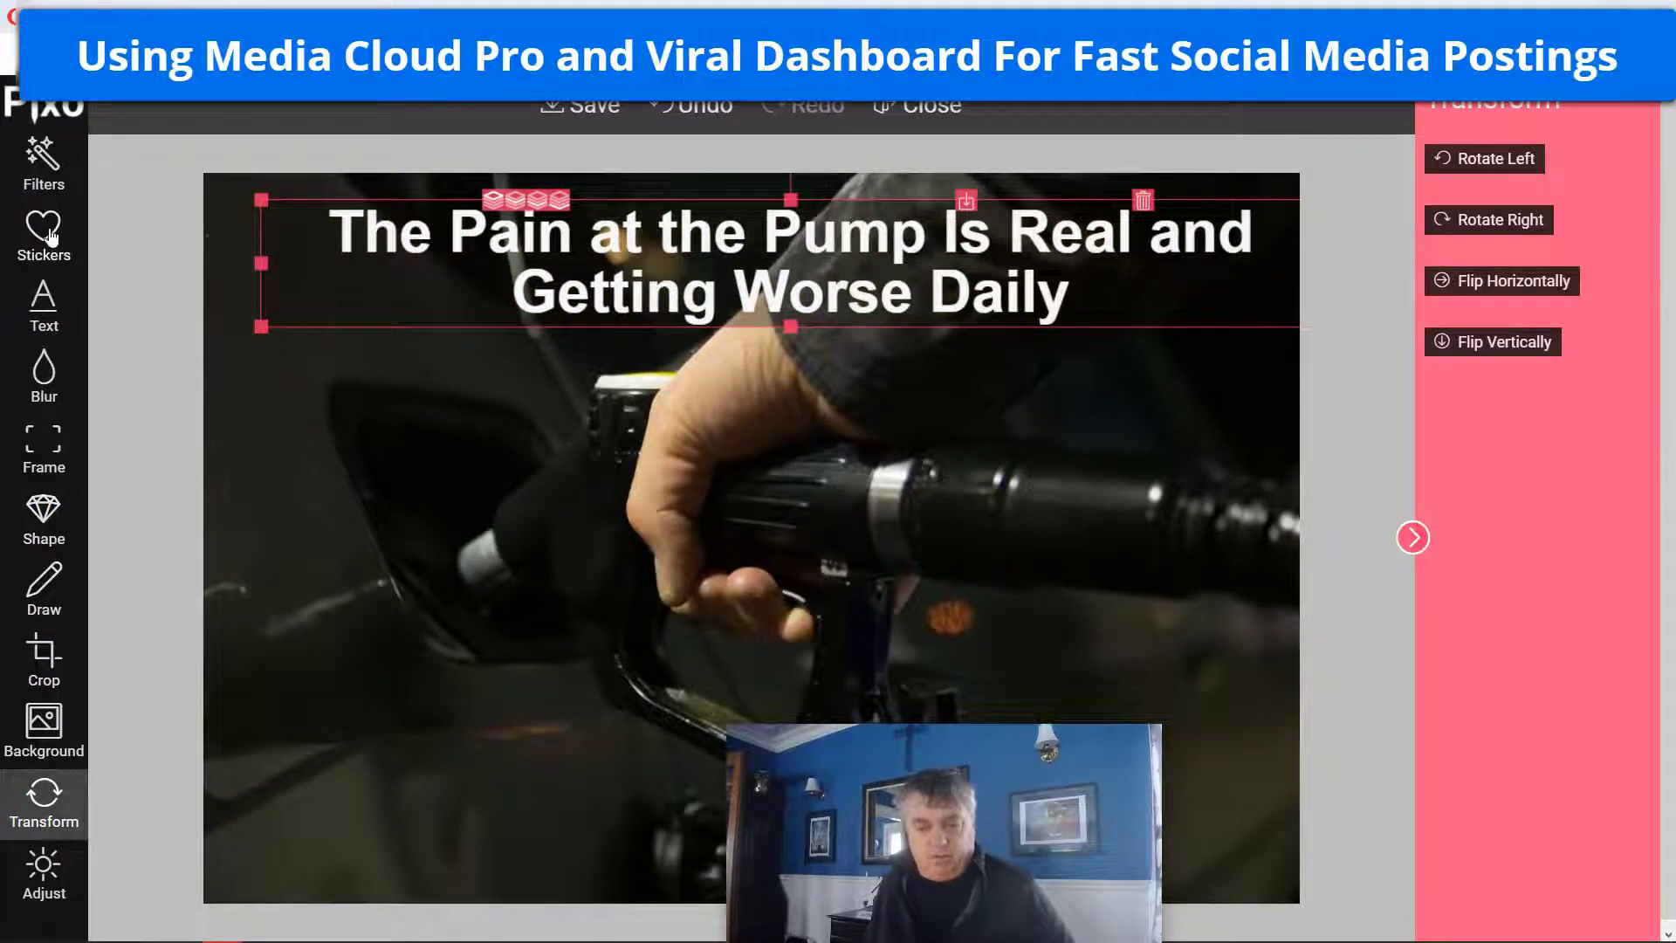
Preview the Nightfall, Mayfare and Amarok filters, then apply Larc to the photo
{"action": "left_click", "coordinate": [47, 166]}
{"action": "left_click", "coordinate": [1580, 651]}
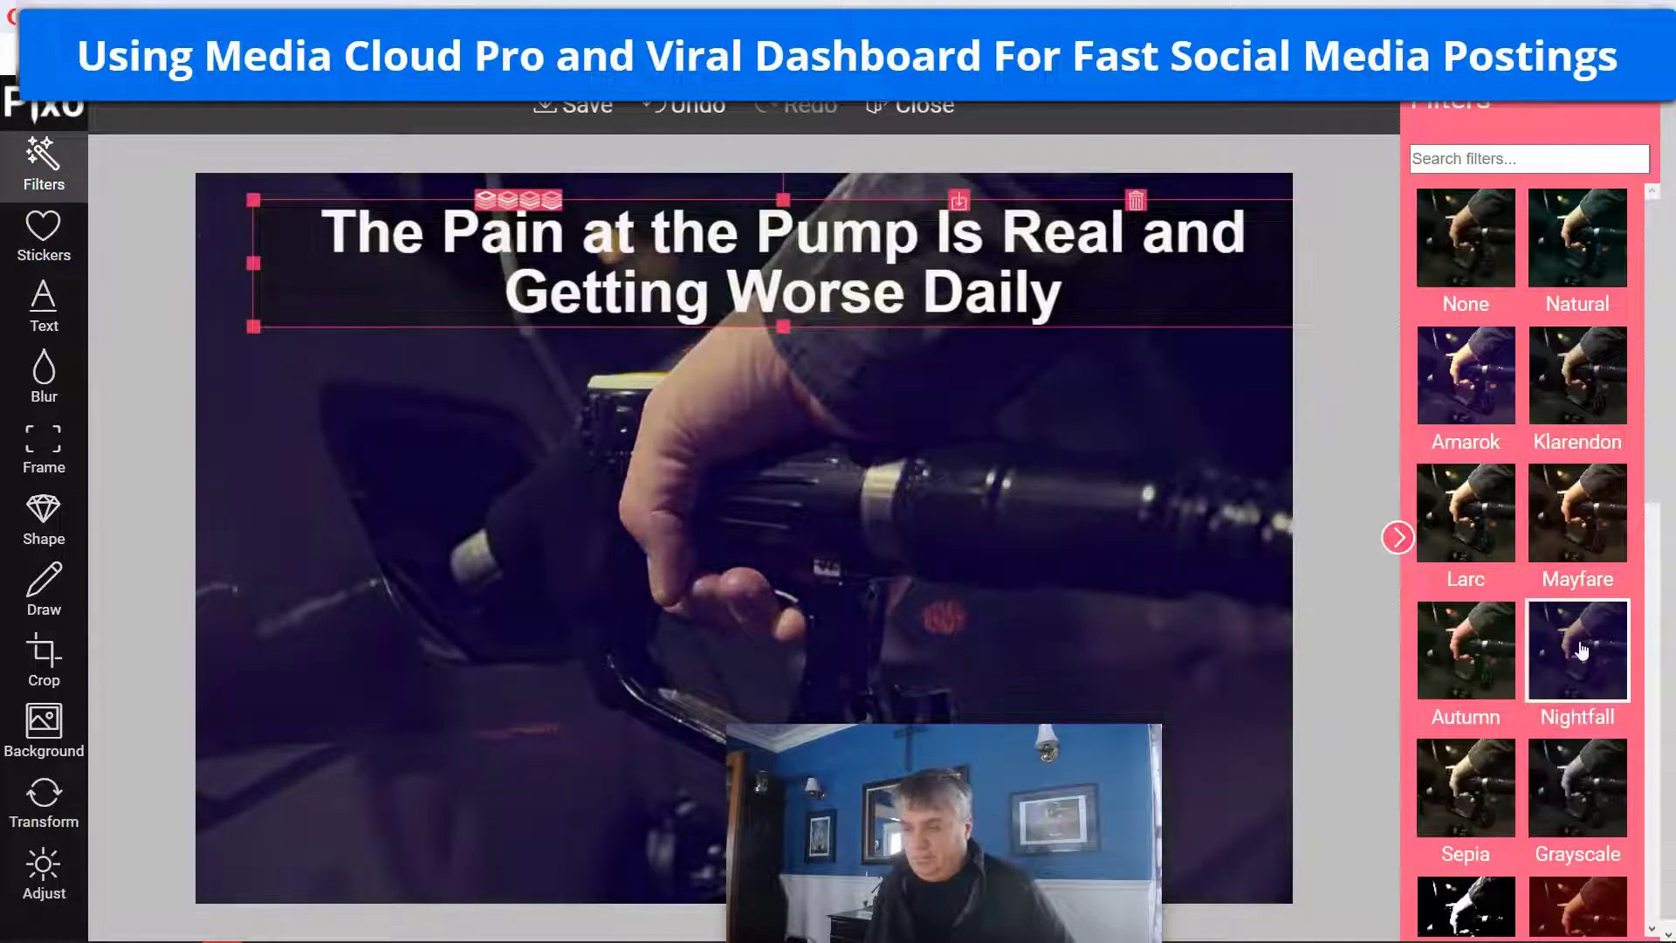
{"action": "left_click", "coordinate": [1576, 538]}
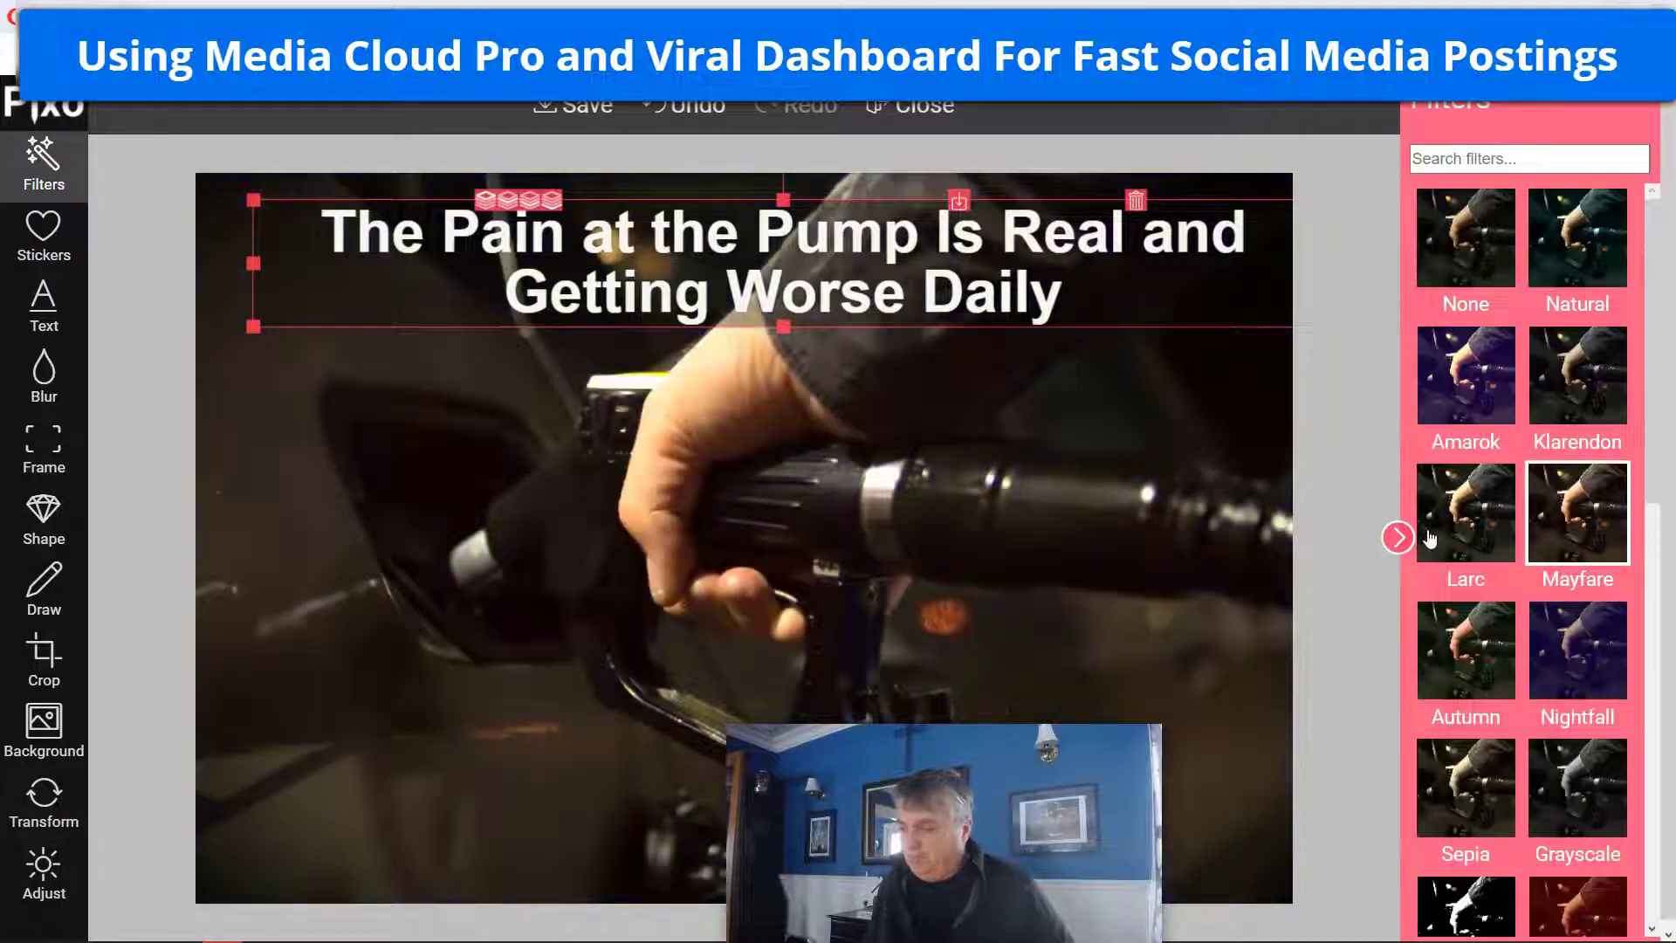
{"action": "left_click", "coordinate": [1484, 384]}
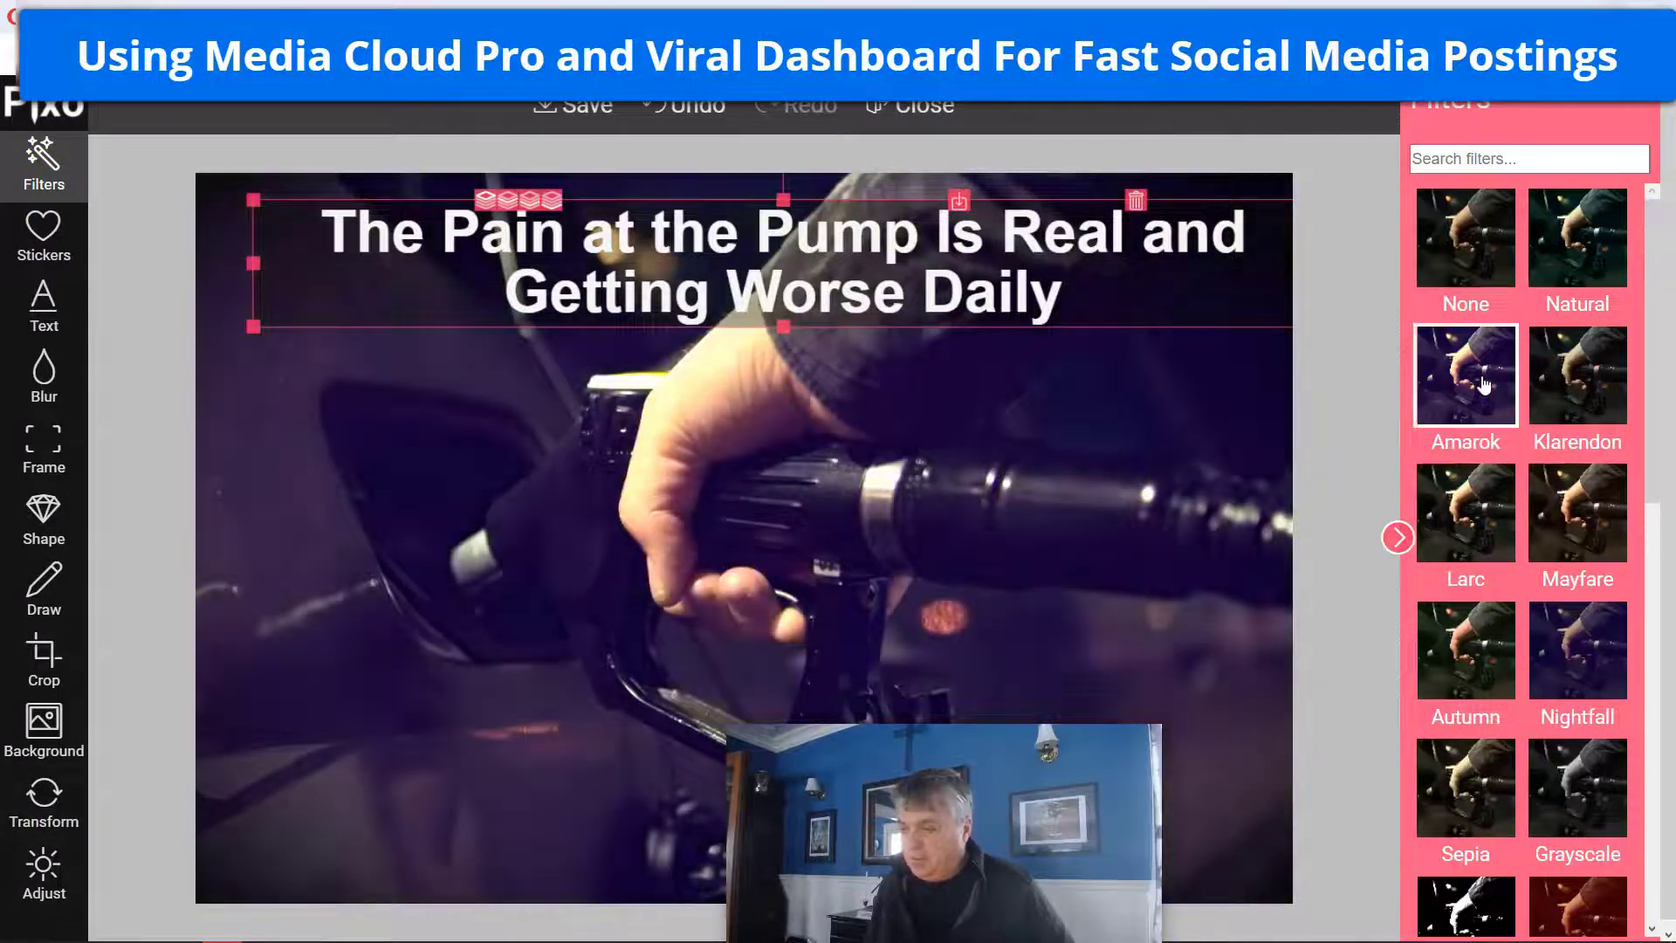
{"action": "left_click", "coordinate": [1471, 572]}
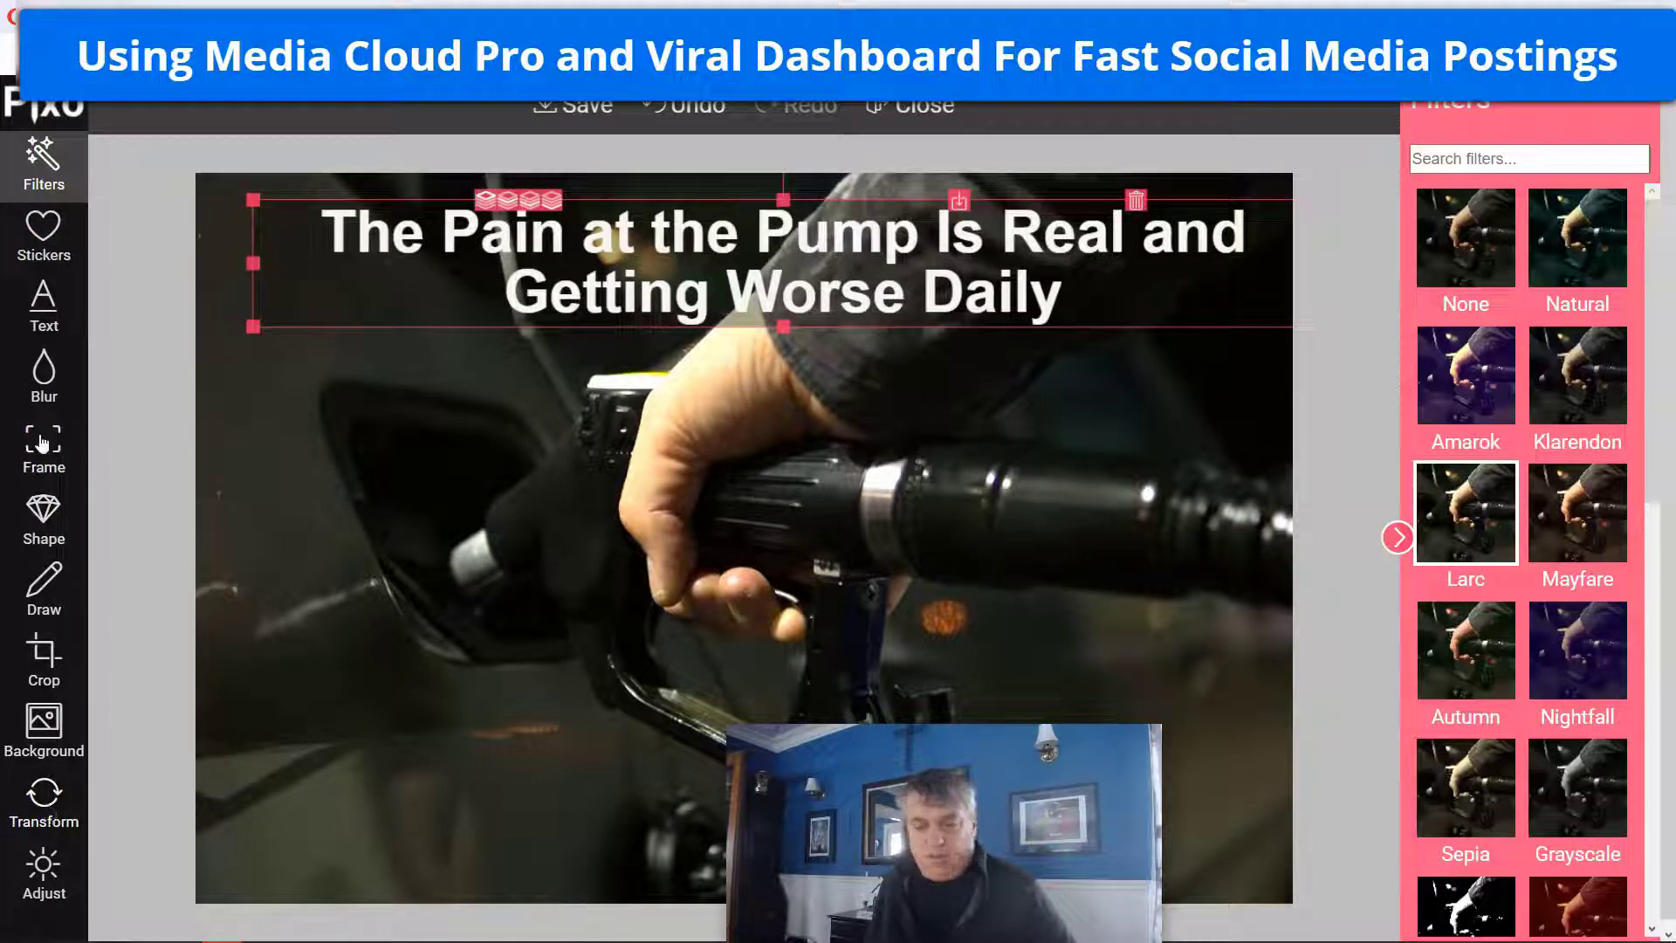
Add a giraffe sticker from the library, shrunk and tilted about 45° clockwise
{"action": "left_click", "coordinate": [36, 240]}
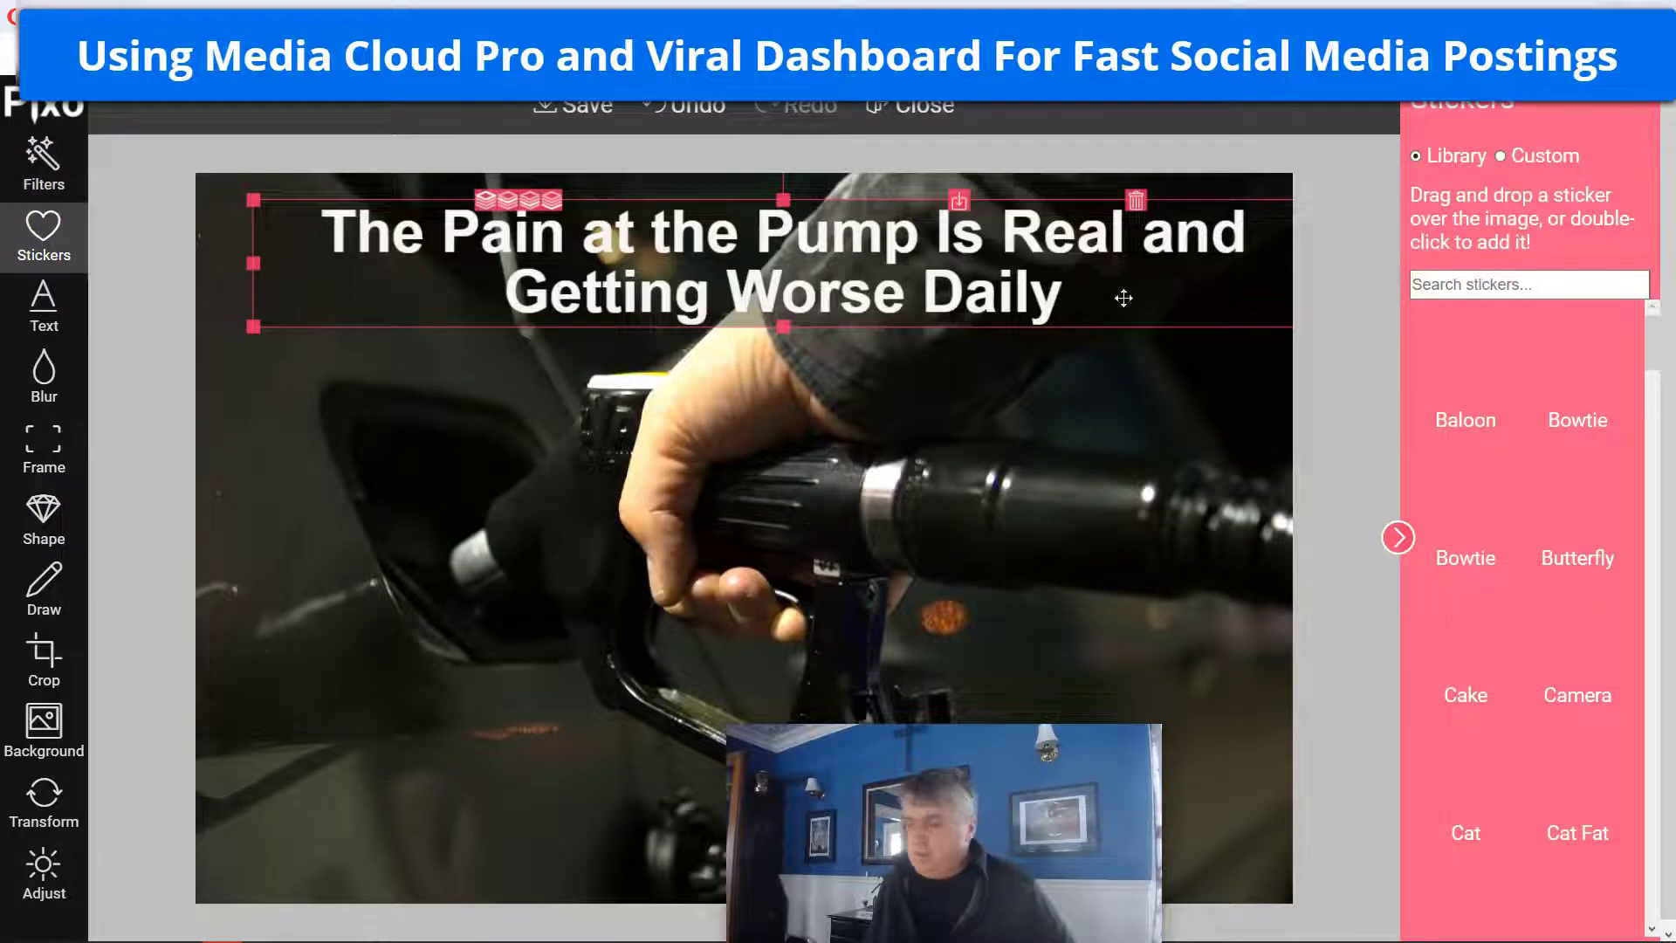
{"action": "scroll", "coordinate": [1466, 523], "scroll_direction": "down", "scroll_amount": 5}
{"action": "left_click_drag", "start_coordinate": [1468, 592], "coordinate": [727, 554]}
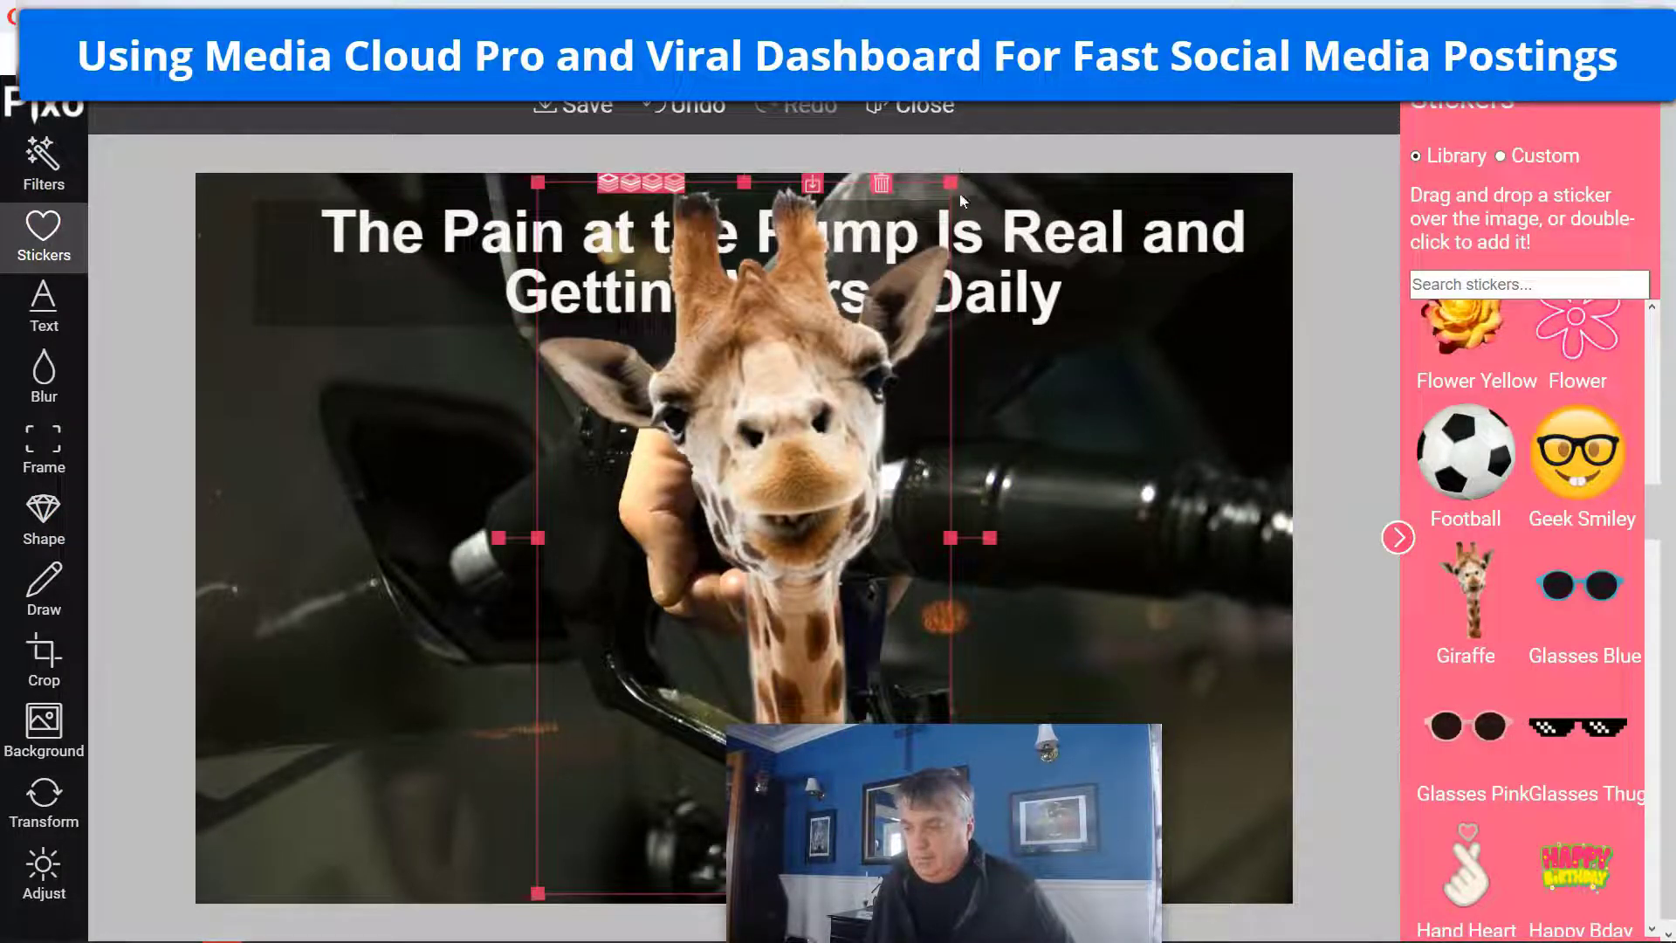
{"action": "left_click_drag", "start_coordinate": [945, 183], "coordinate": [695, 621]}
{"action": "left_click_drag", "start_coordinate": [617, 584], "coordinate": [391, 692]}
{"action": "left_click", "coordinate": [1191, 618]}
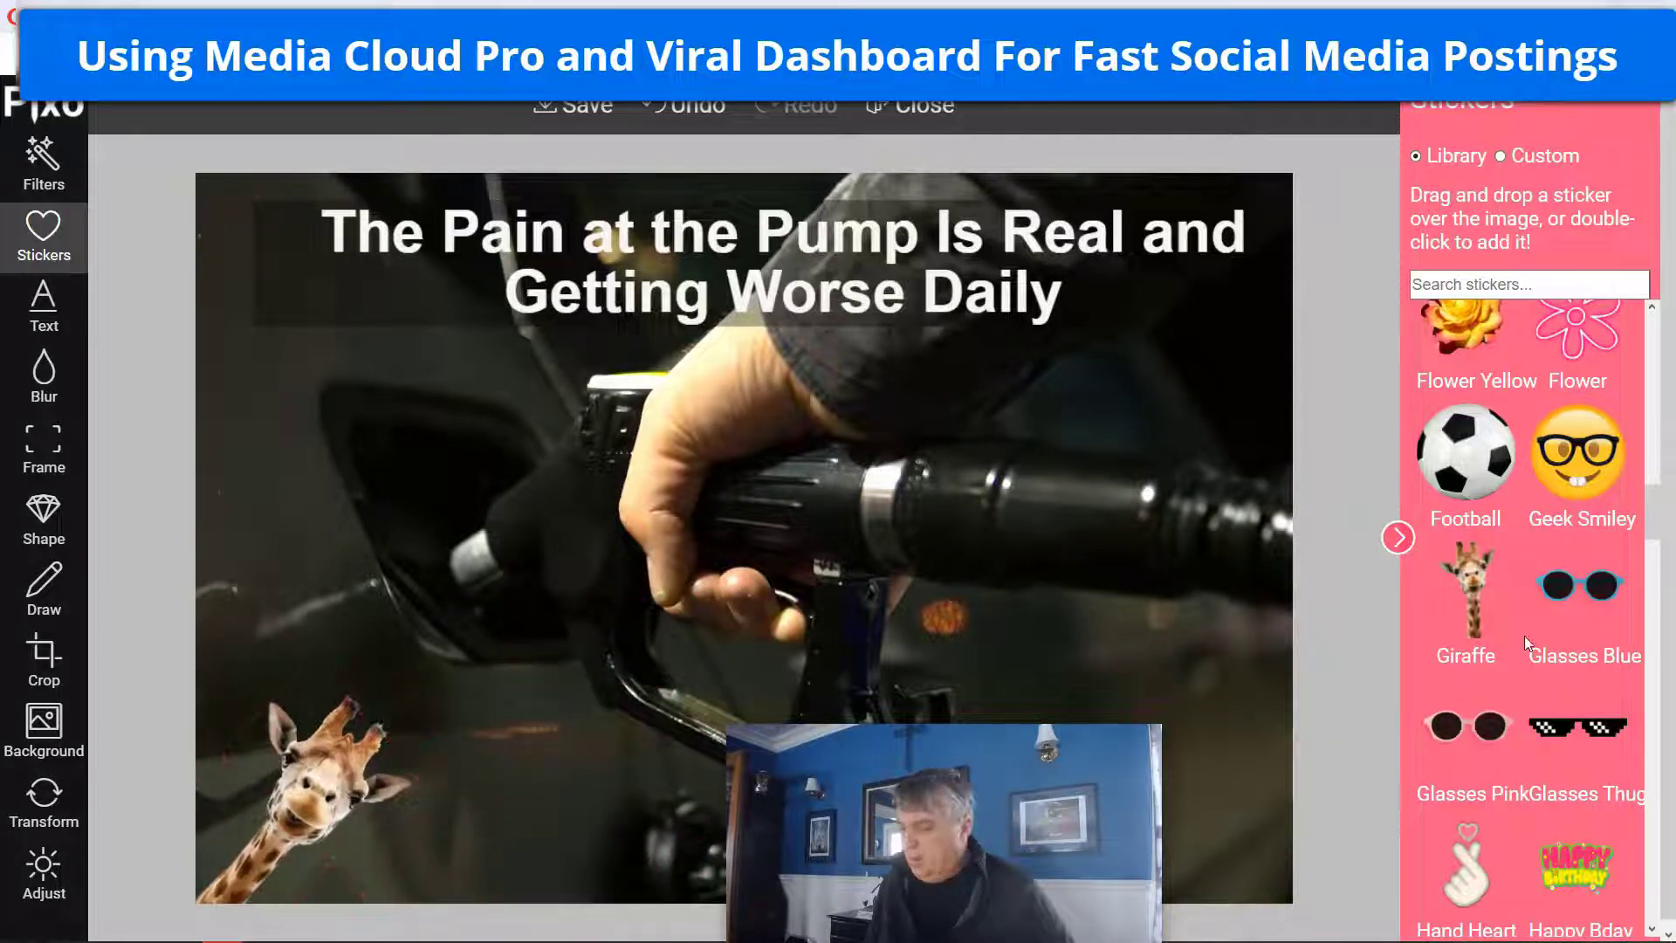
Add the rainbow poop sticker, shrunk and tilted, in the photo's bottom-right corner
{"action": "scroll", "coordinate": [1524, 636], "scroll_direction": "down", "scroll_amount": 10}
{"action": "scroll", "coordinate": [1525, 635], "scroll_direction": "down", "scroll_amount": 12}
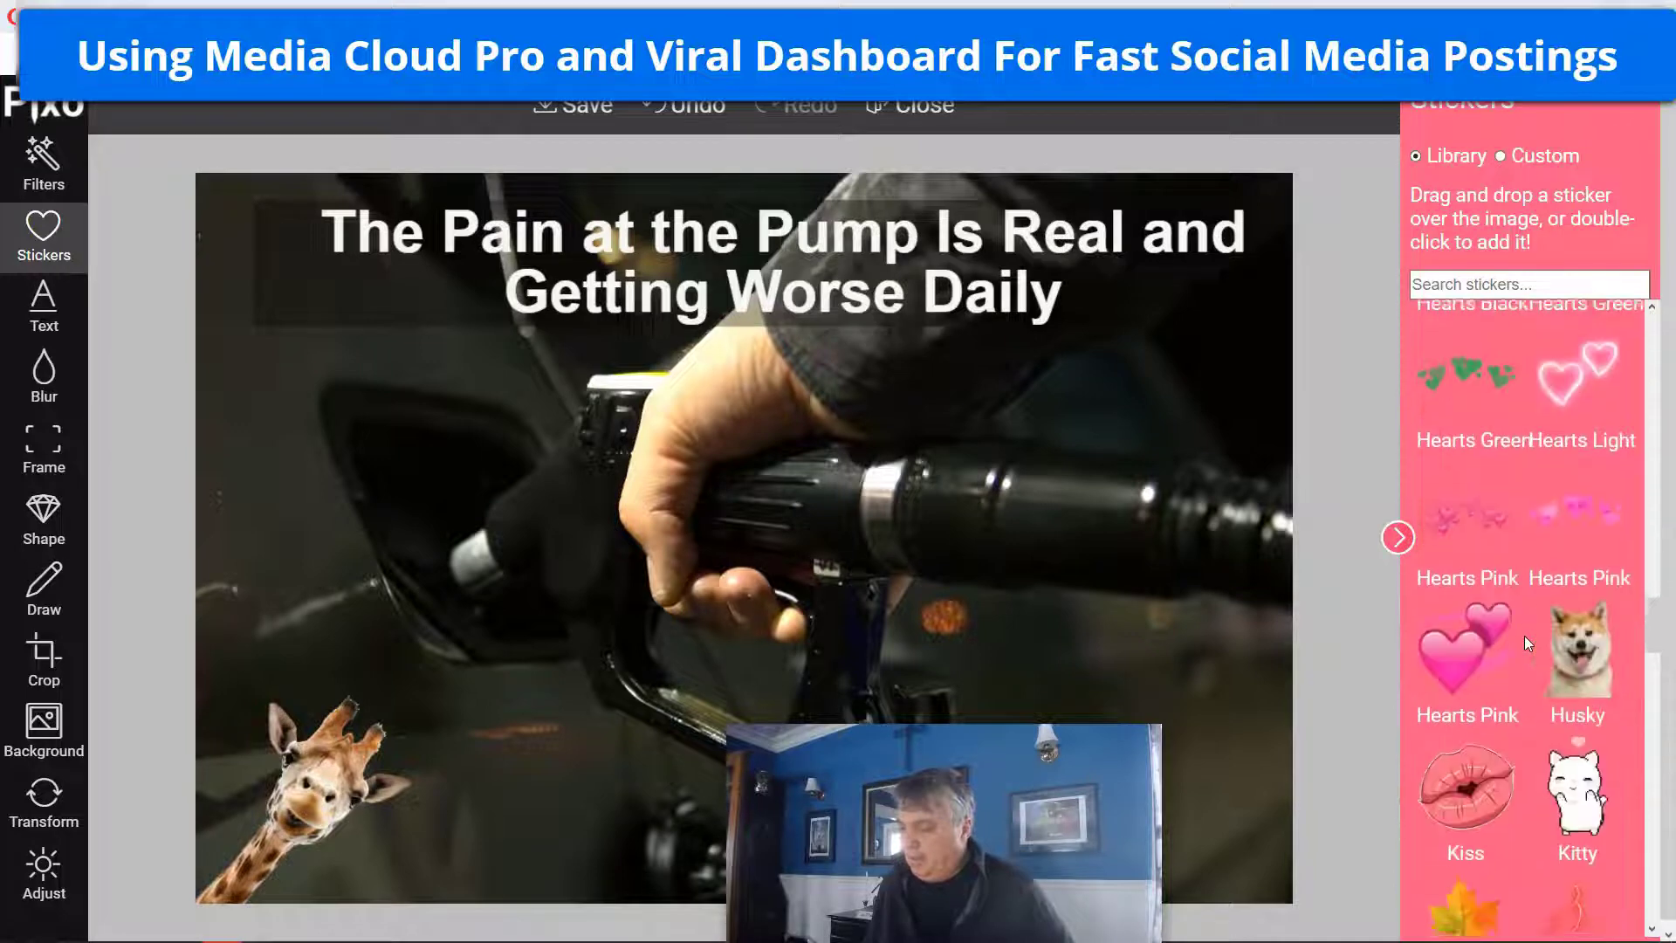
{"action": "scroll", "coordinate": [1525, 643], "scroll_direction": "down", "scroll_amount": 10}
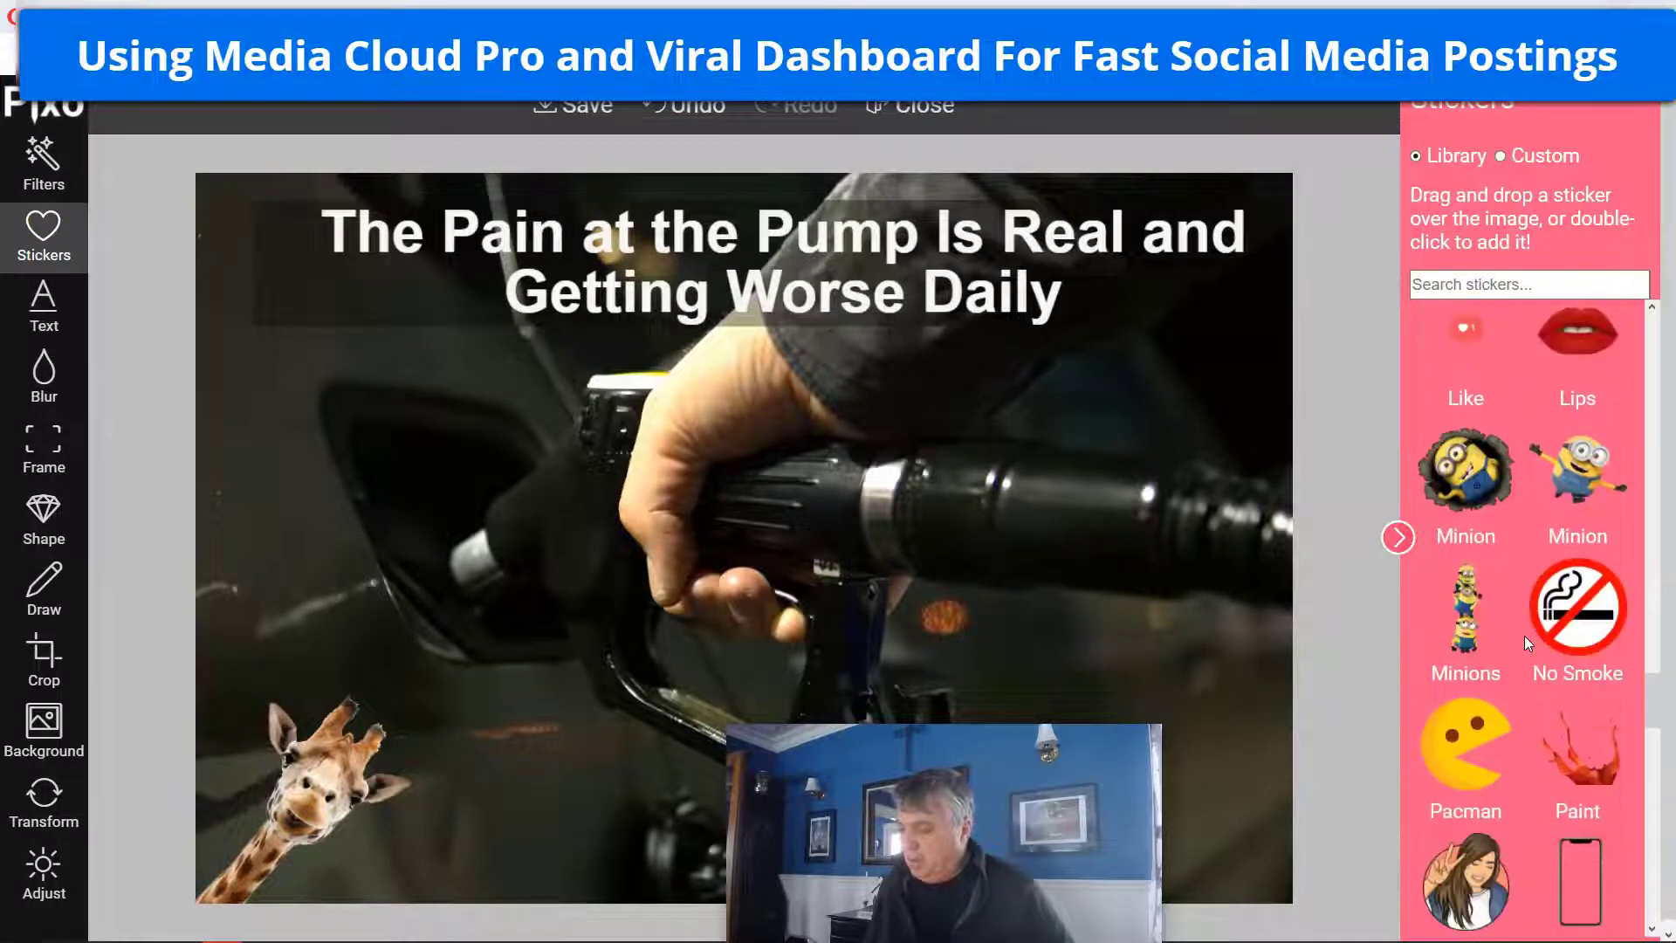
{"action": "scroll", "coordinate": [1516, 649], "scroll_direction": "down", "scroll_amount": 5}
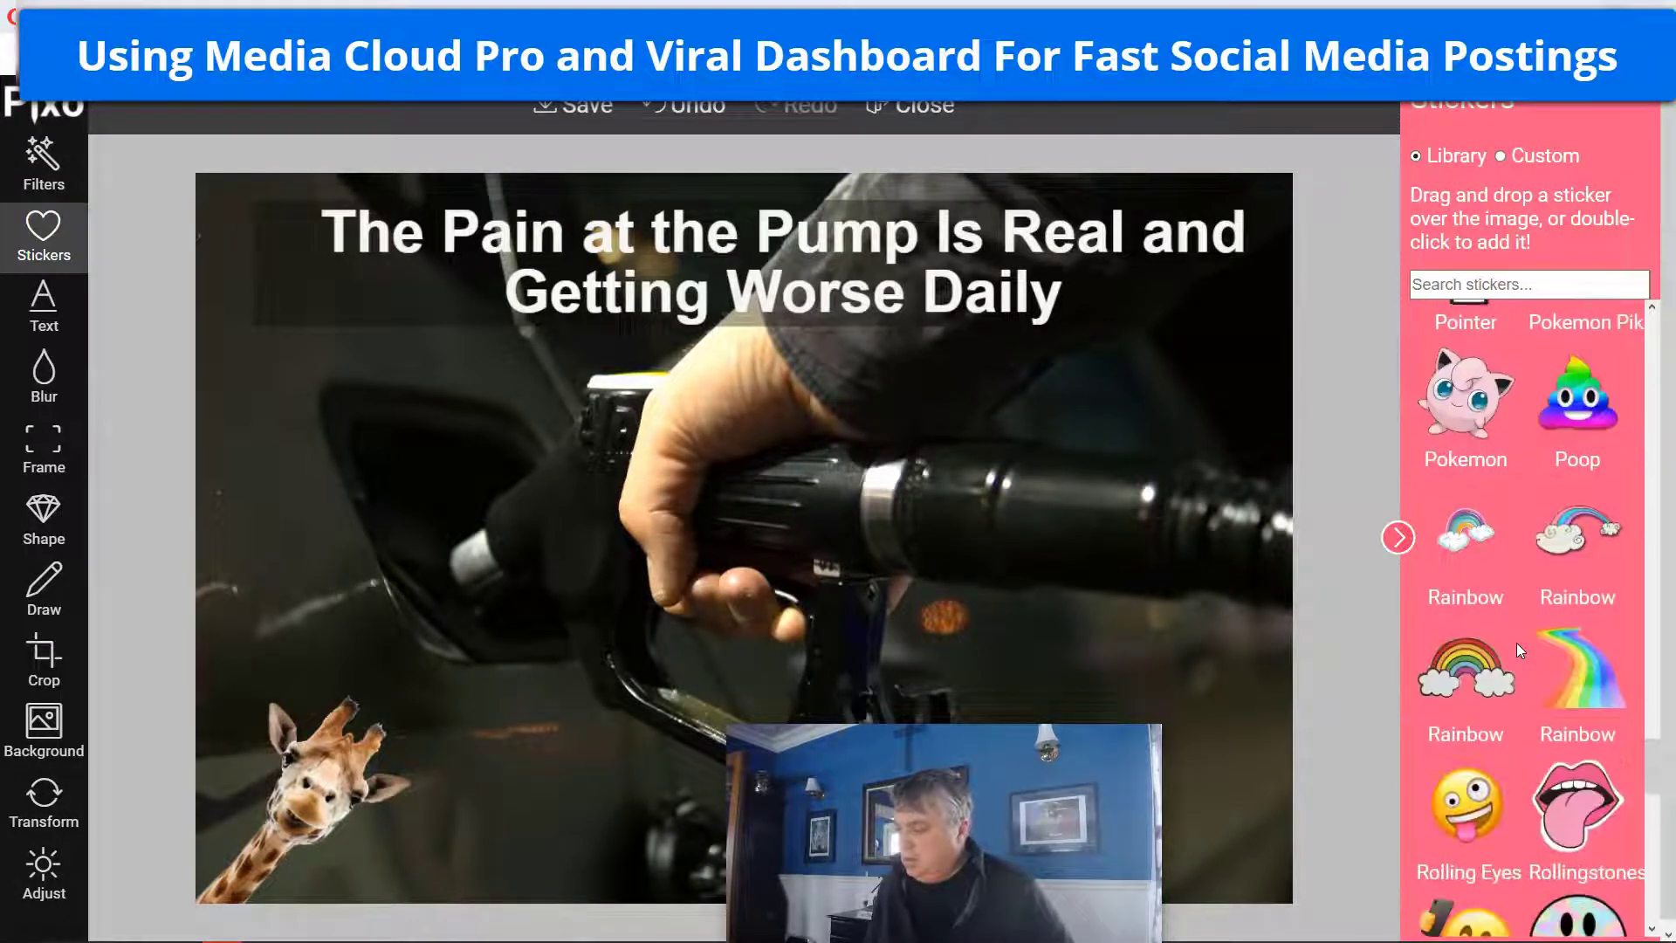
{"action": "scroll", "coordinate": [1516, 653], "scroll_direction": "up", "scroll_amount": 4}
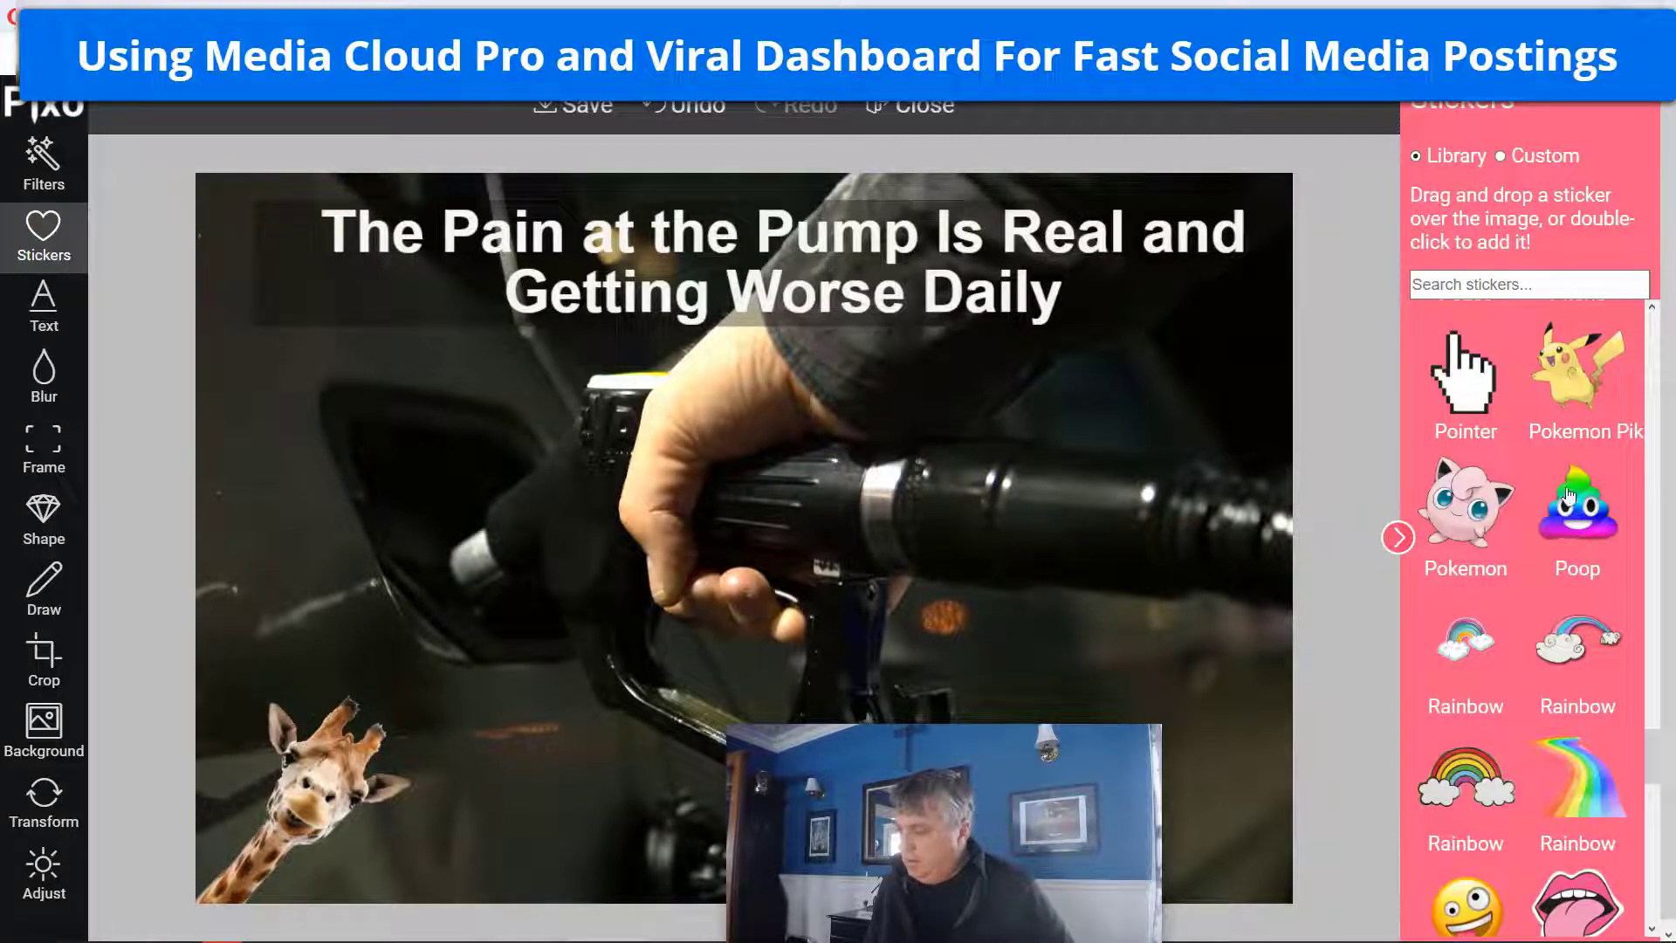
{"action": "left_click_drag", "start_coordinate": [1572, 506], "coordinate": [840, 482]}
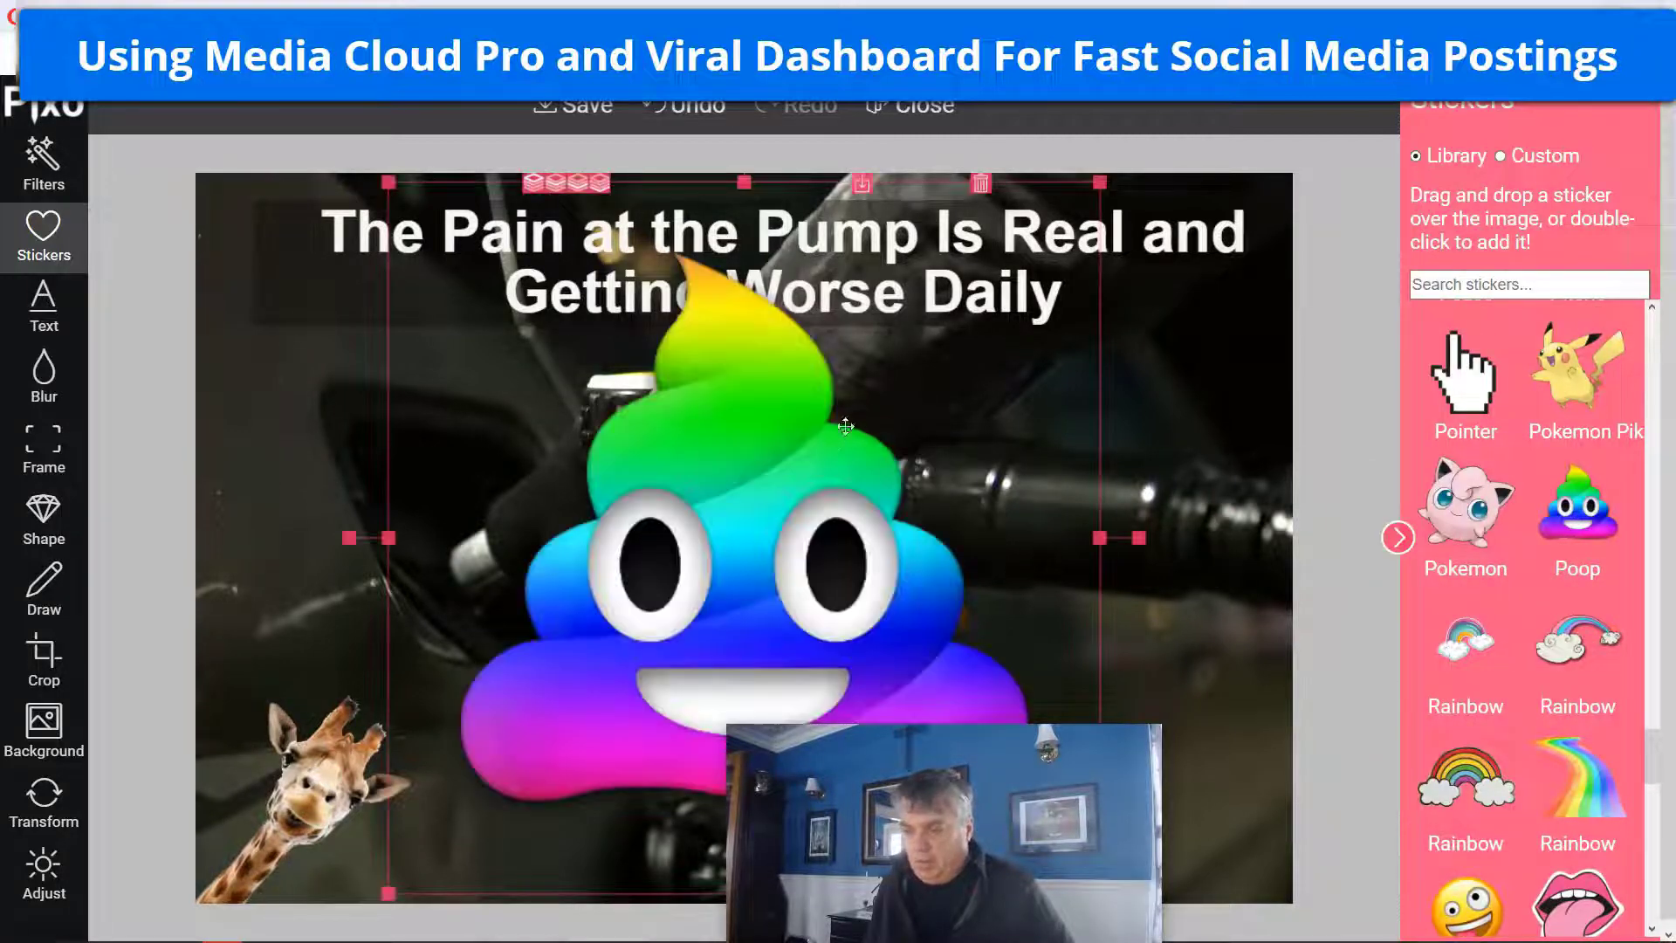
{"action": "left_click_drag", "start_coordinate": [1096, 185], "coordinate": [881, 401]}
{"action": "left_click_drag", "start_coordinate": [704, 579], "coordinate": [1080, 784]}
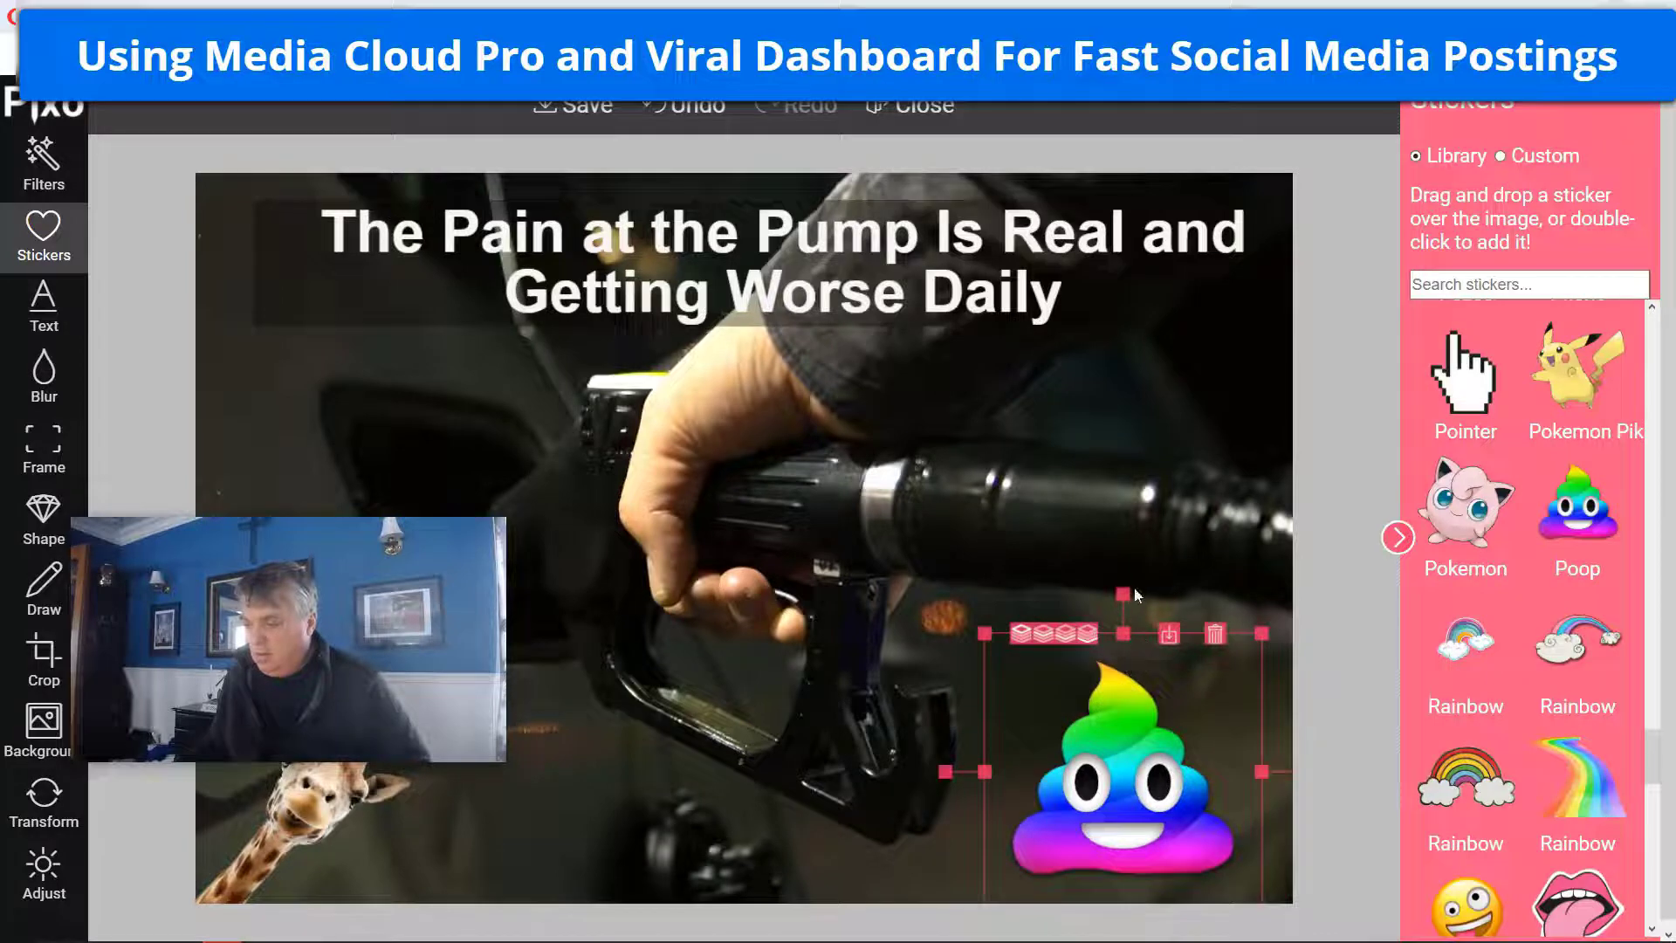
{"action": "left_click_drag", "start_coordinate": [1263, 630], "coordinate": [1082, 660]}
{"action": "left_click_drag", "start_coordinate": [1030, 721], "coordinate": [1137, 757]}
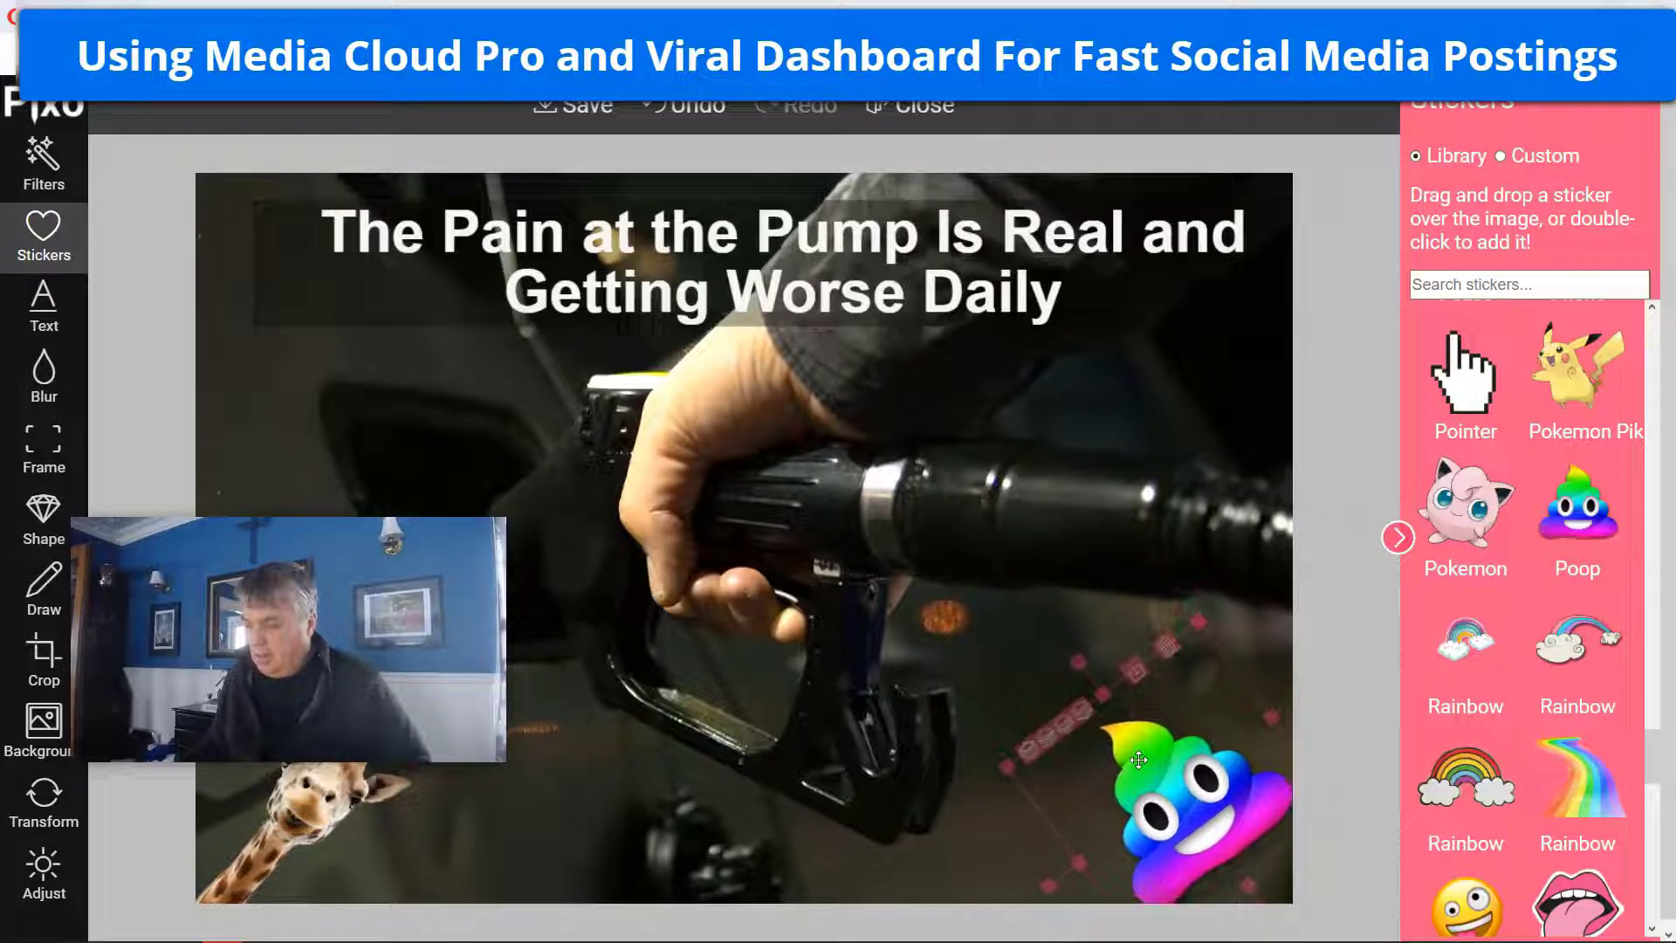
{"action": "left_click", "coordinate": [930, 788]}
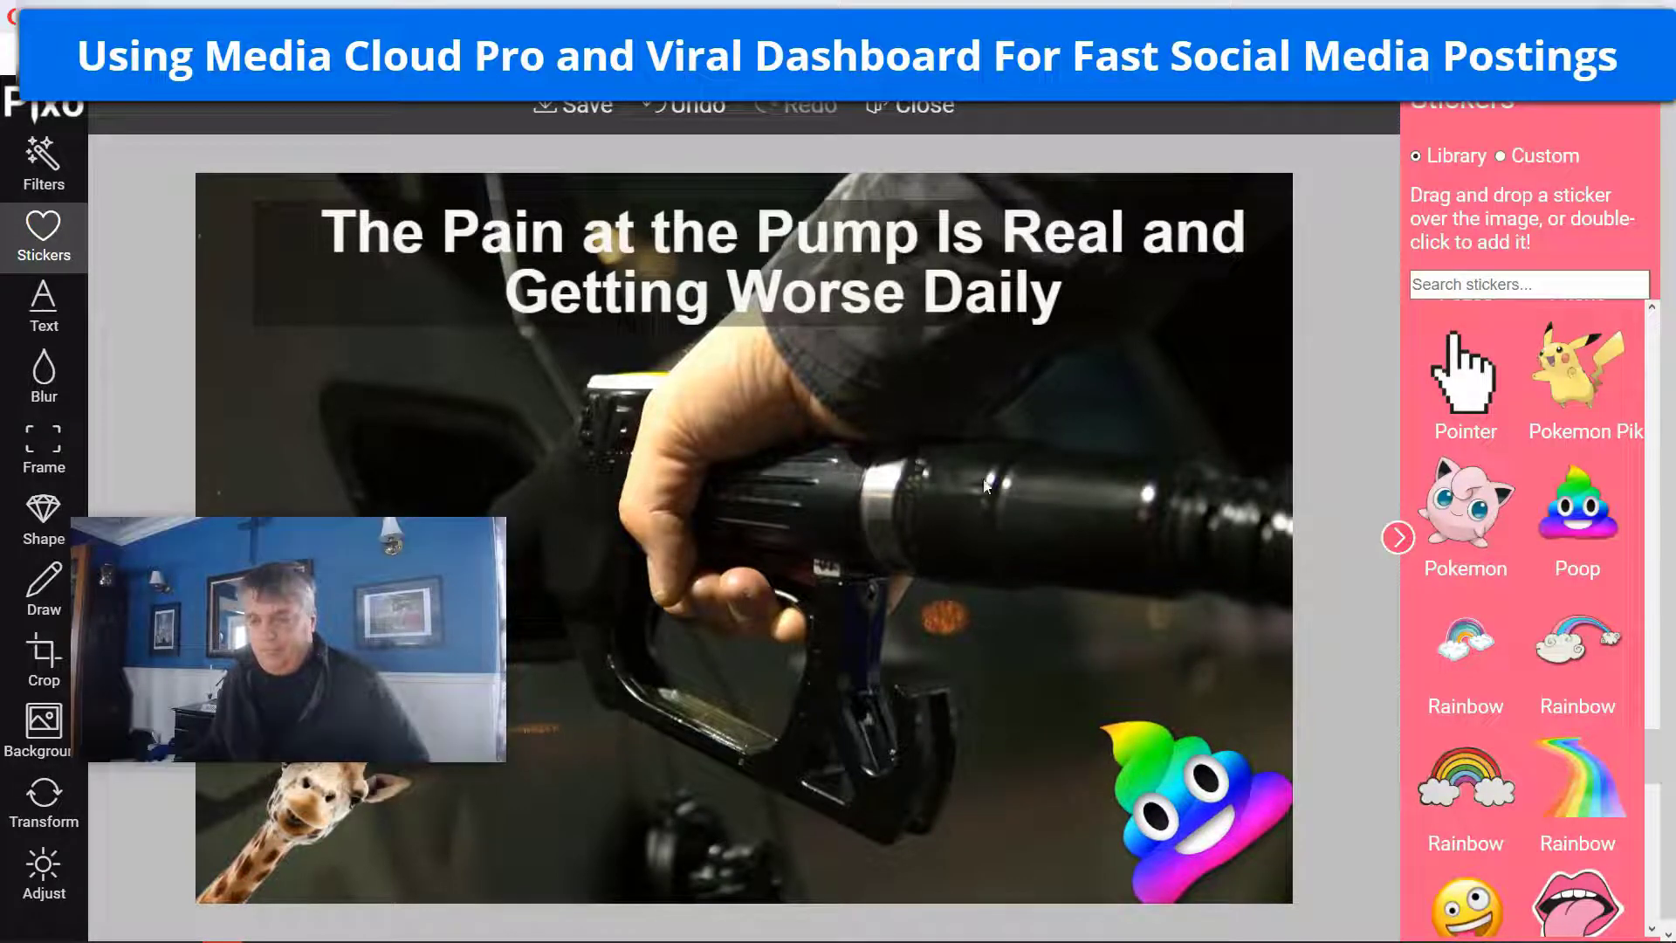
{"action": "mouse_move", "coordinate": [372, 599]}
{"action": "left_click_drag", "start_coordinate": [372, 598], "coordinate": [1103, 484]}
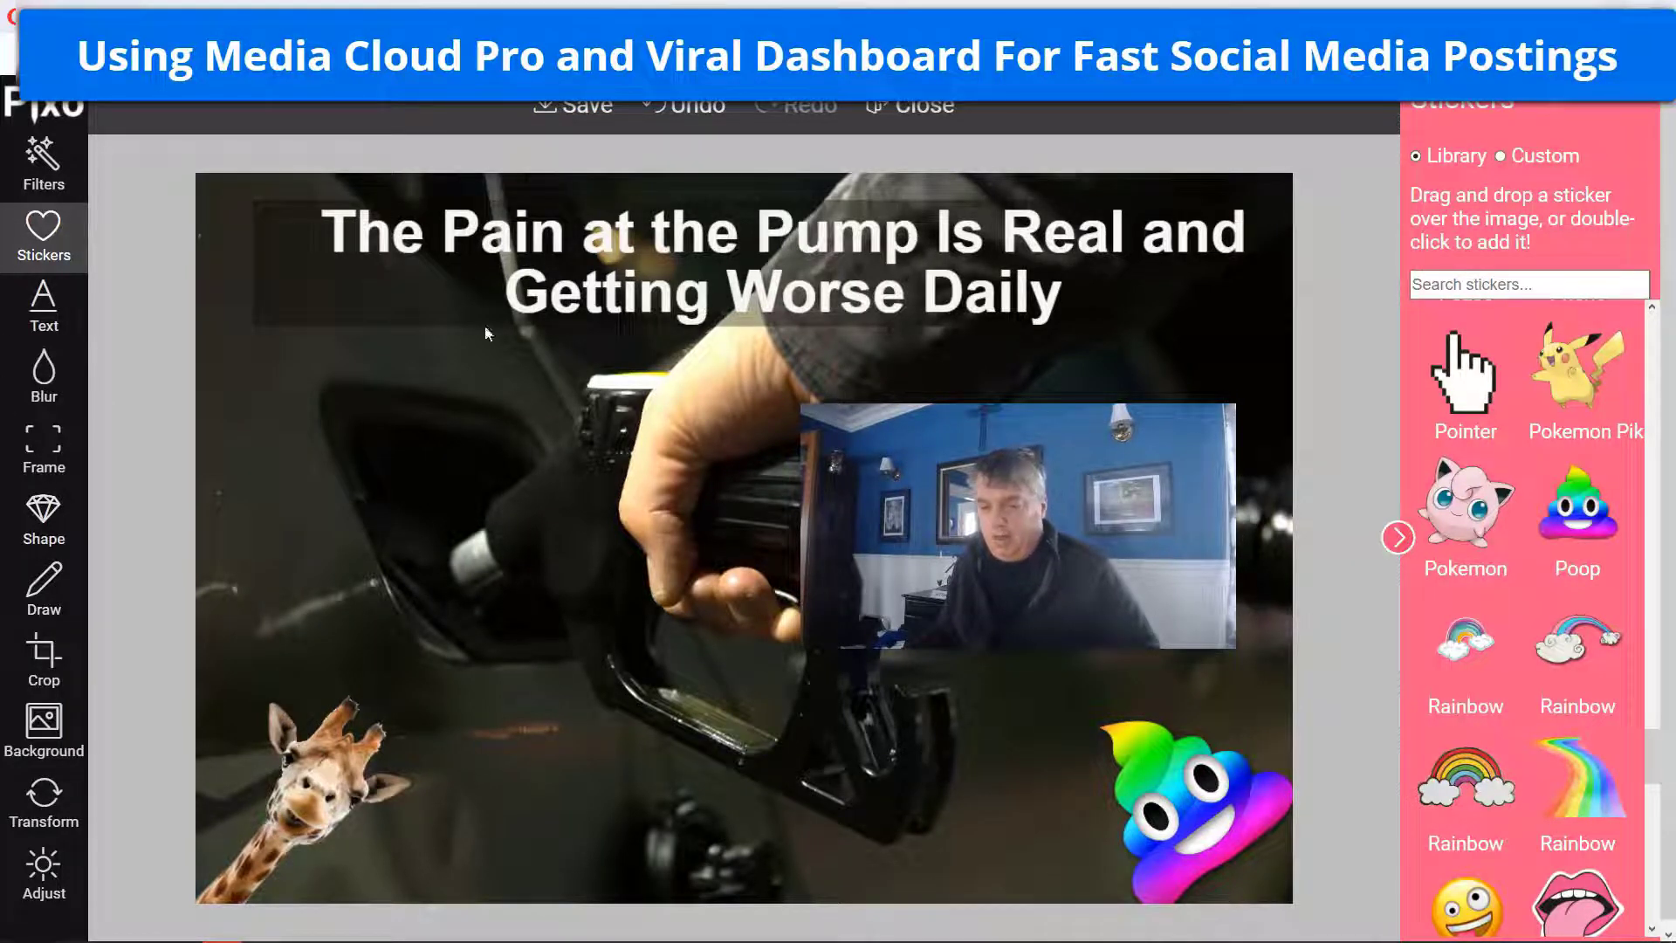
Save the edited photo and download it as Pain-at-the-pump.png
{"action": "left_click", "coordinate": [584, 113]}
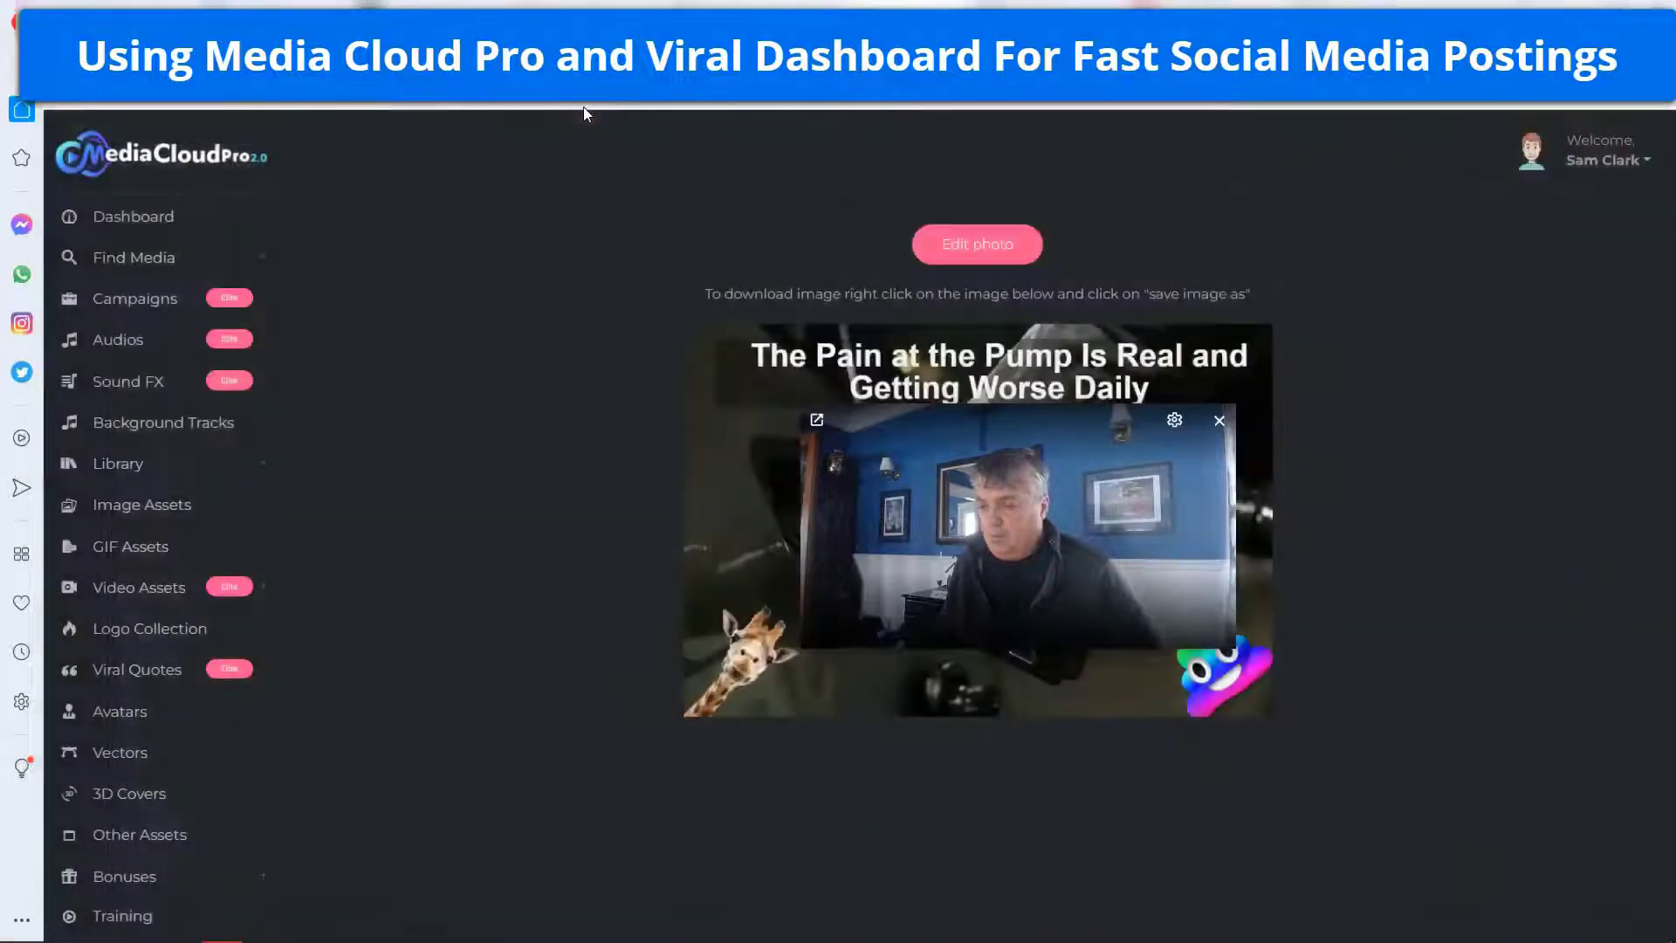
{"action": "right_click", "coordinate": [880, 443]}
{"action": "left_click", "coordinate": [948, 492]}
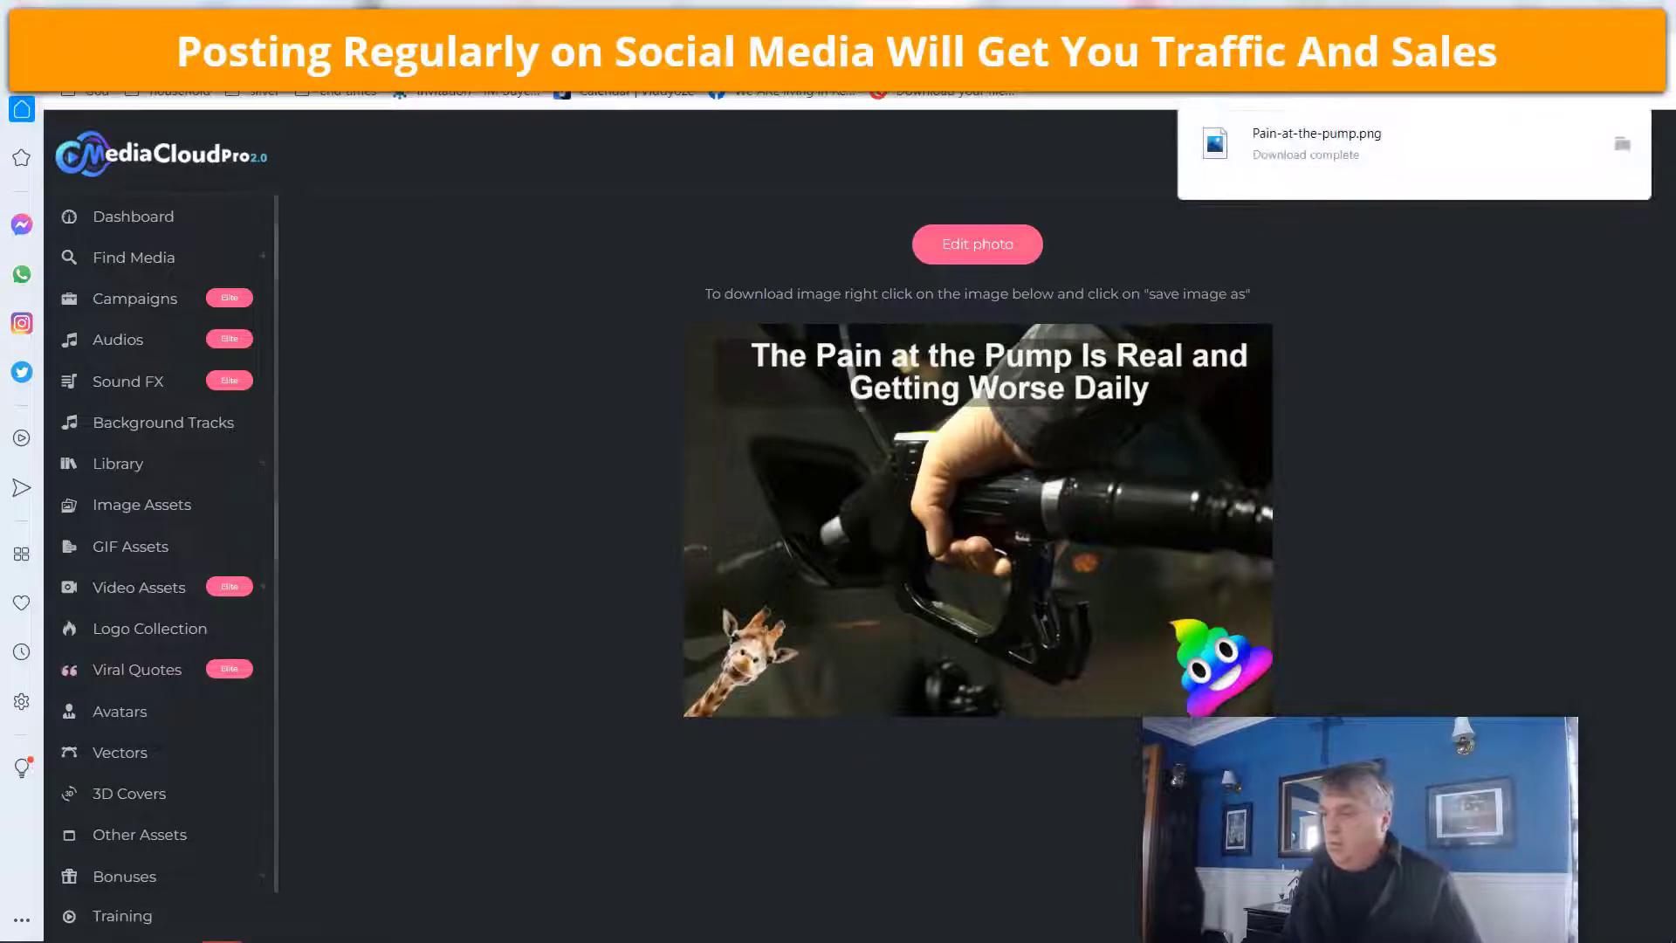
Switch the Viral Dashboard brand to Gravity Of Things
{"action": "left_click", "coordinate": [1287, 65]}
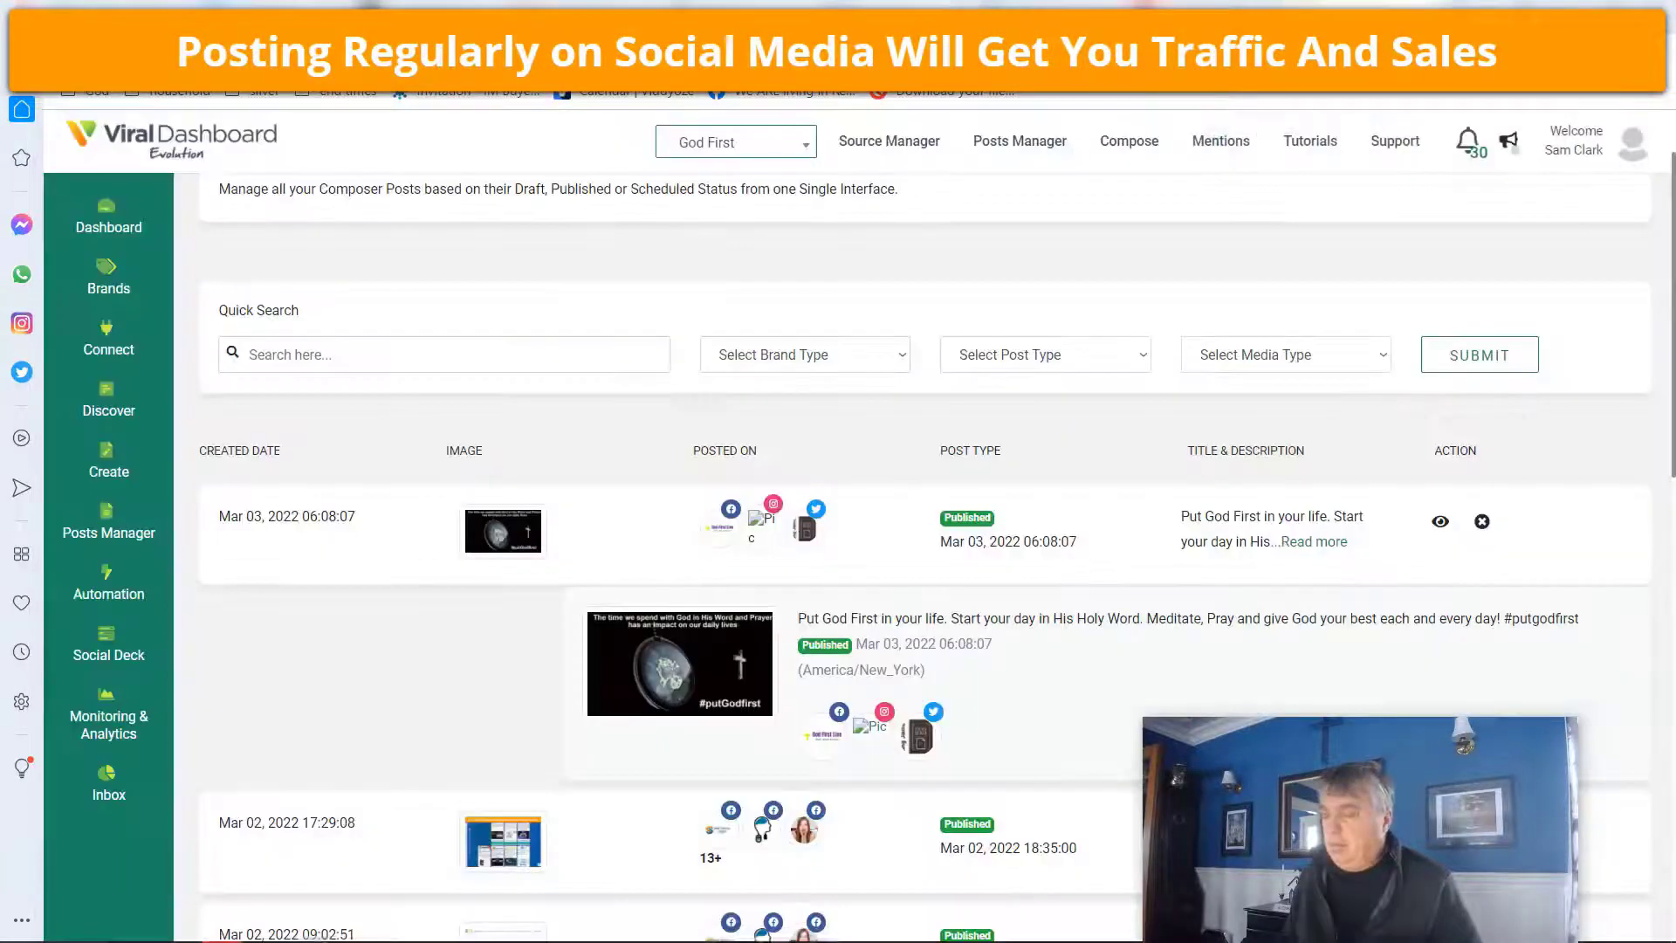
{"action": "left_click", "coordinate": [793, 147]}
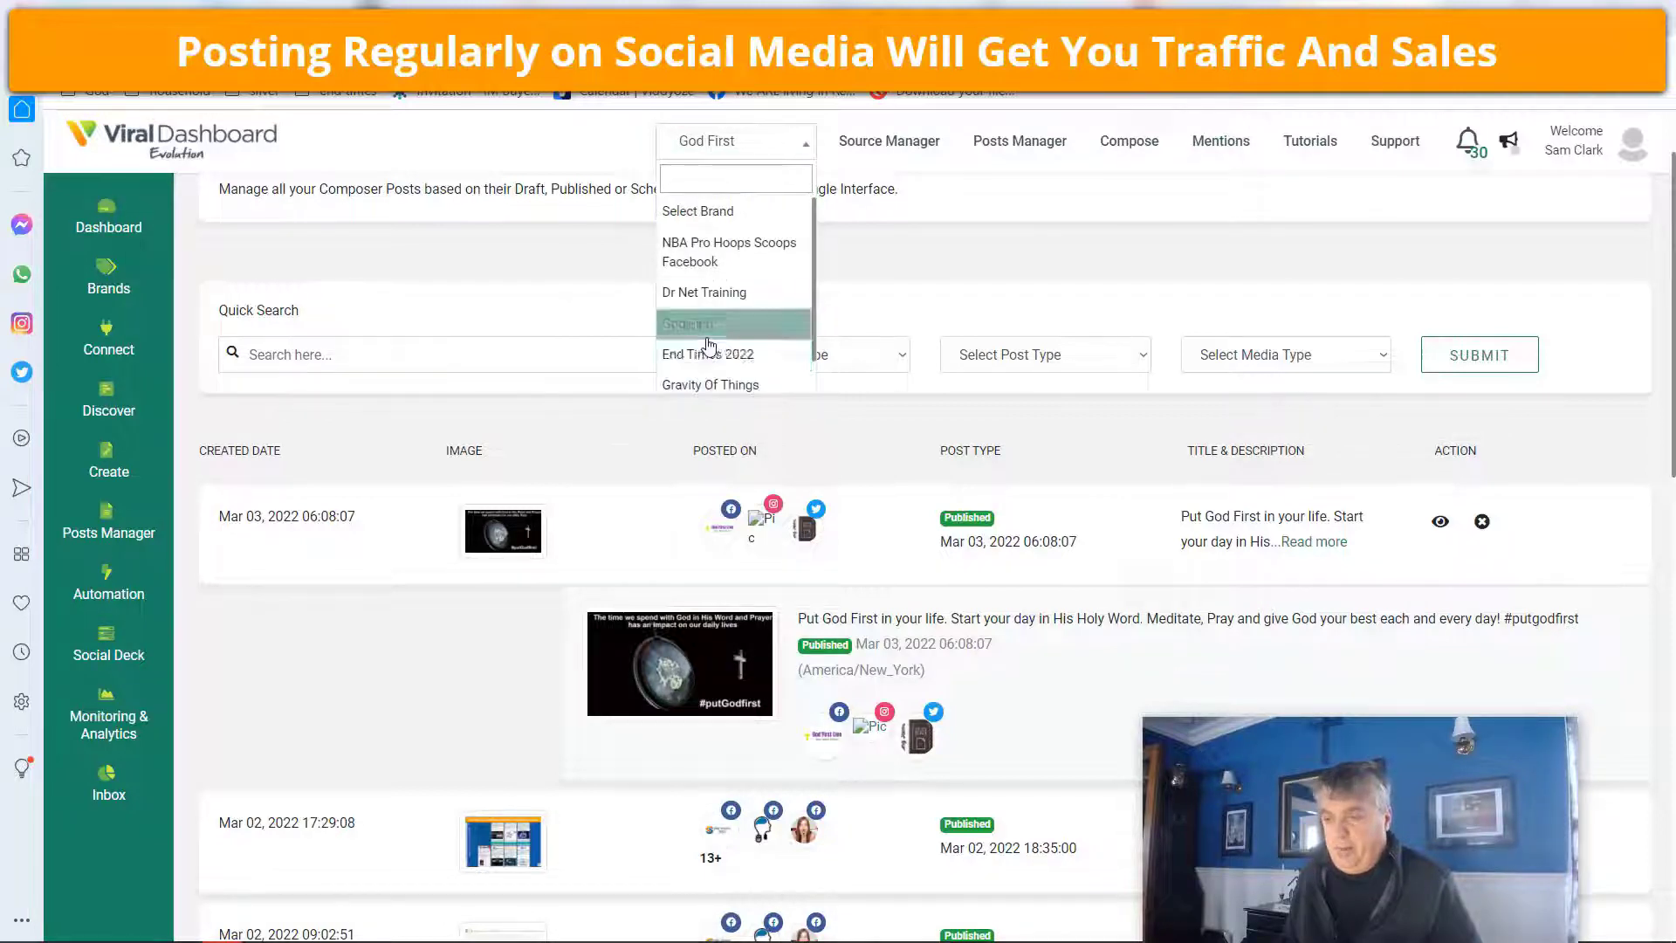
{"action": "left_click", "coordinate": [690, 383]}
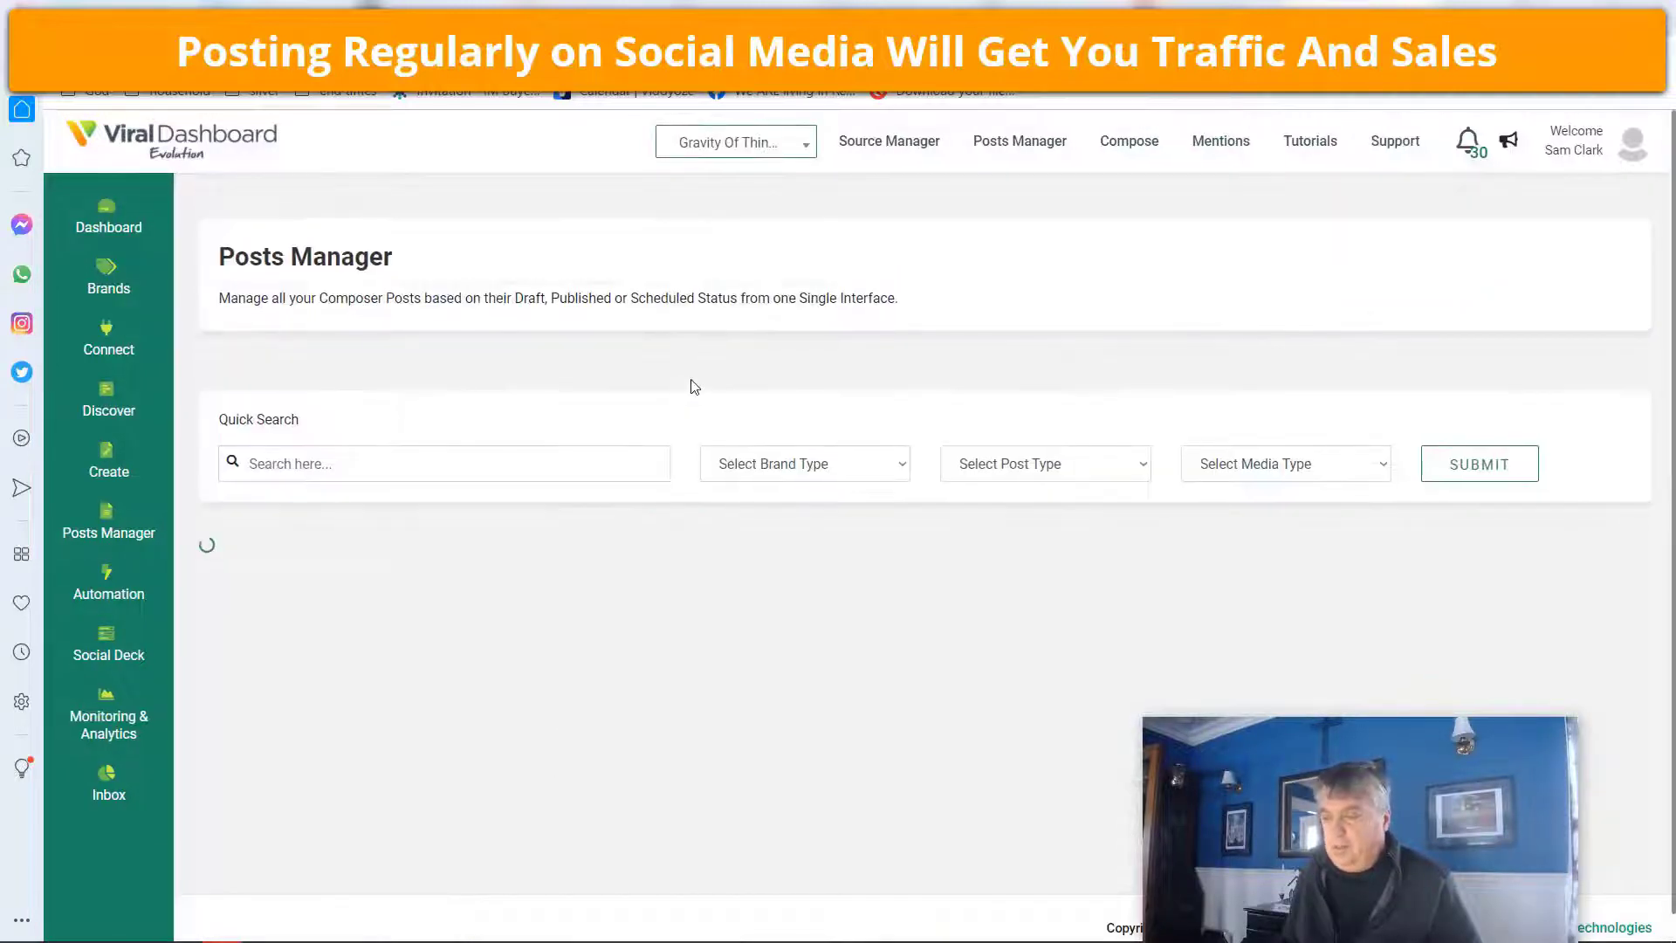
{"action": "scroll", "coordinate": [259, 397], "scroll_direction": "down", "scroll_amount": 1}
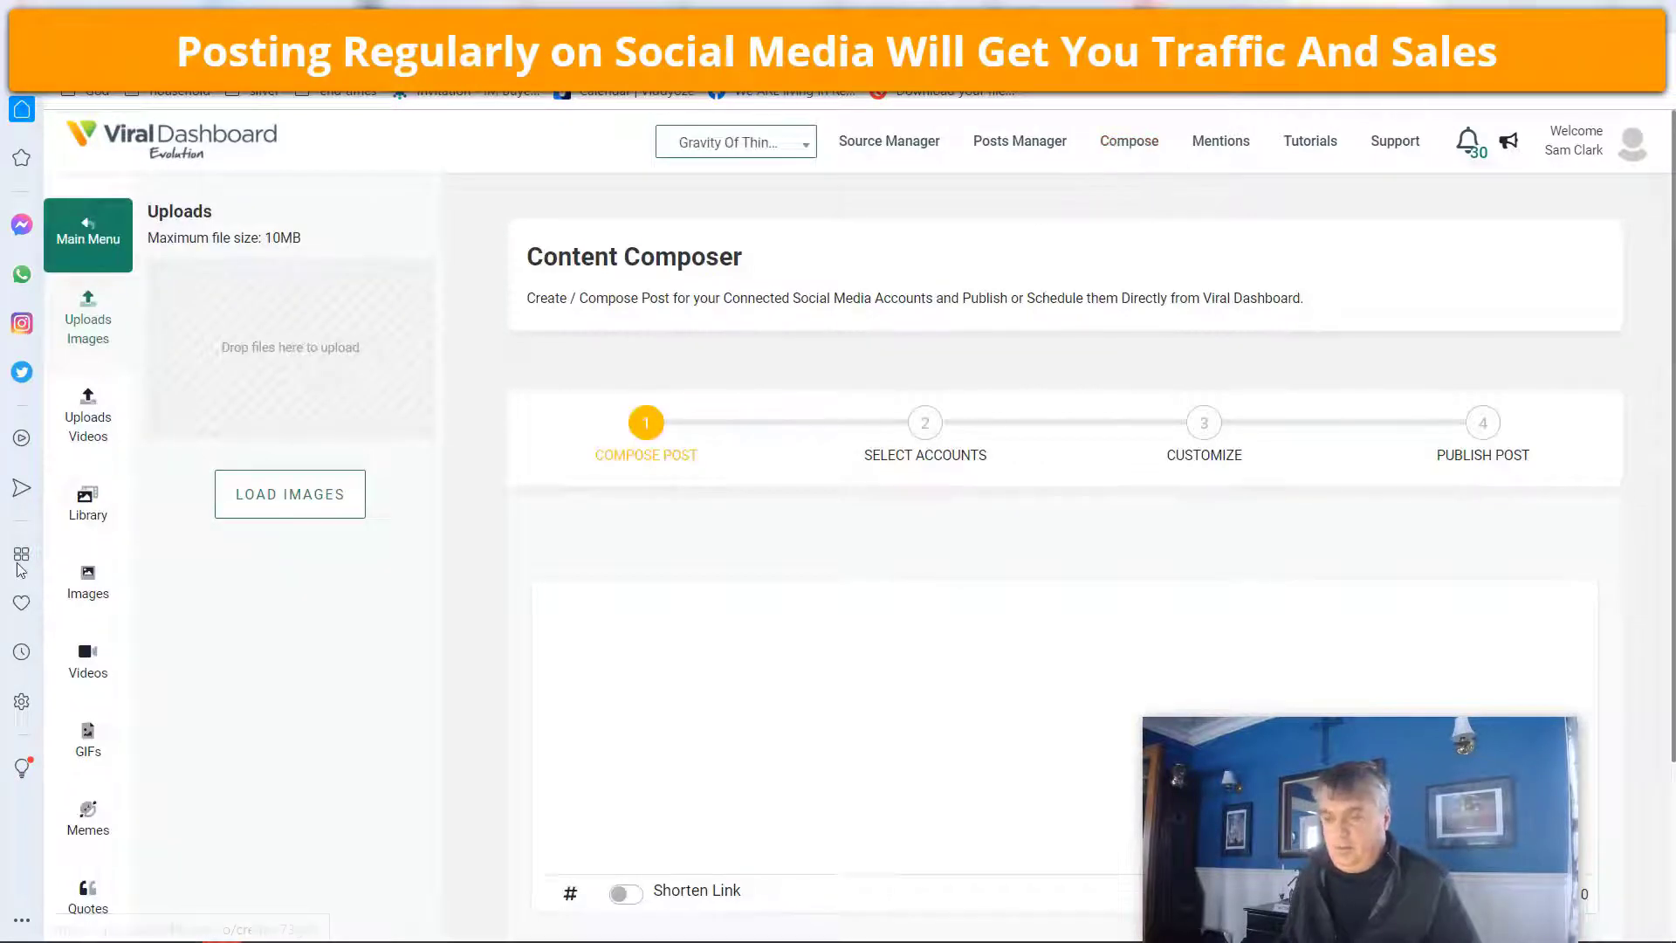
Upload Pain-at-the-pump.png and attach it to the new post
{"action": "left_click", "coordinate": [306, 347]}
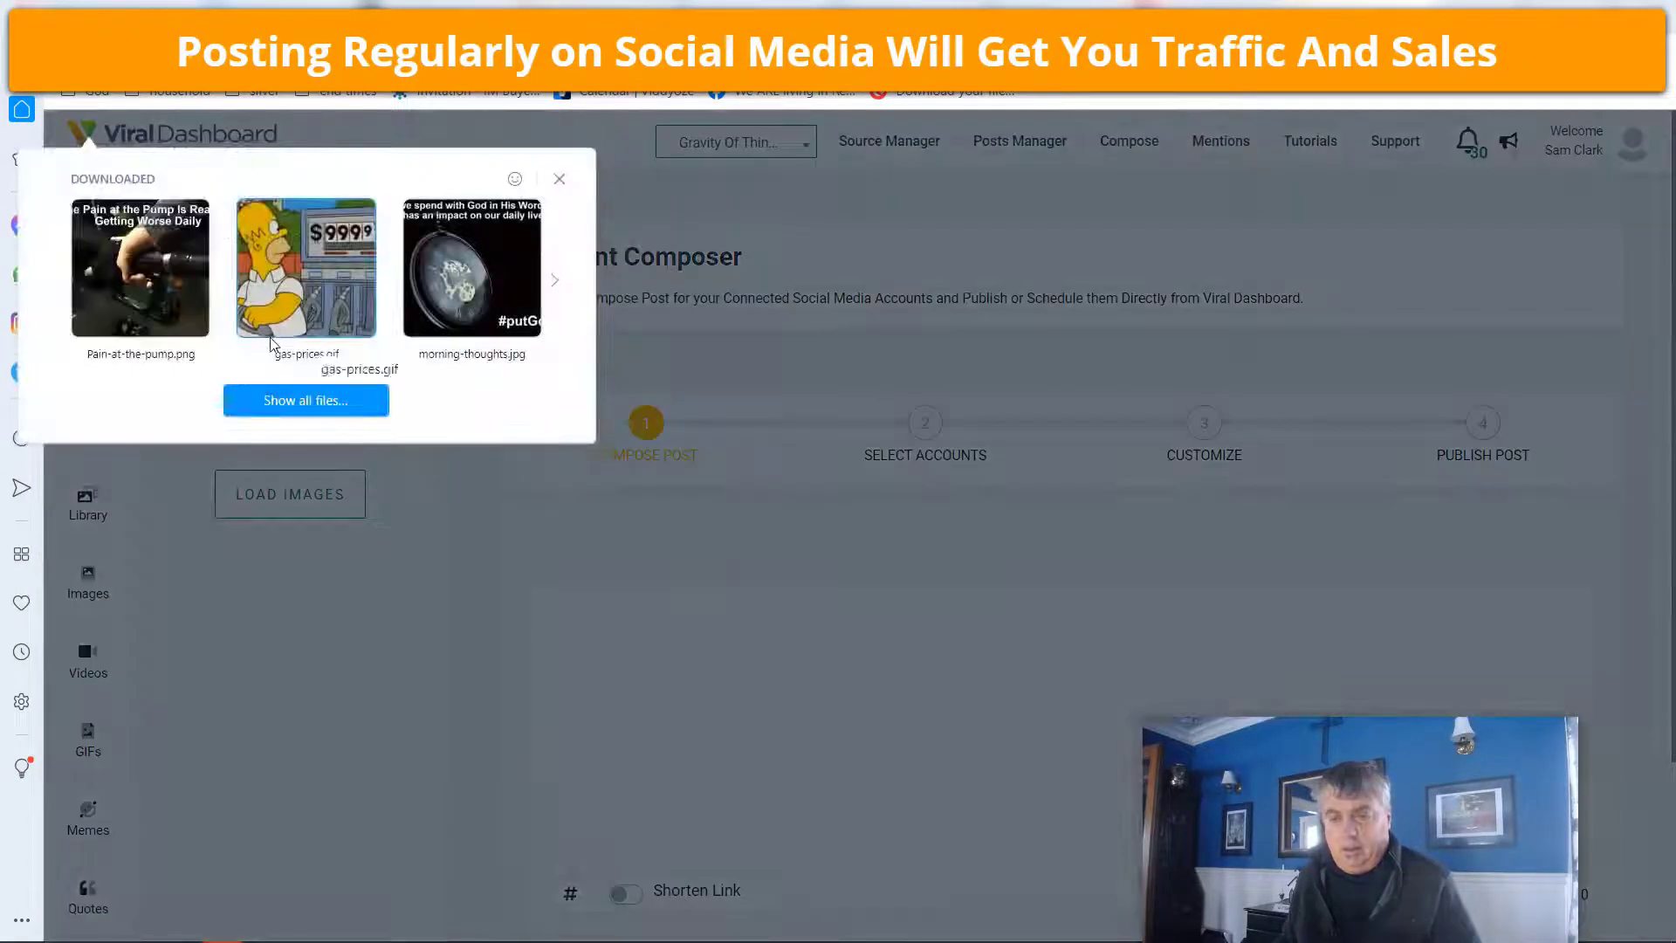
{"action": "left_click", "coordinate": [157, 277]}
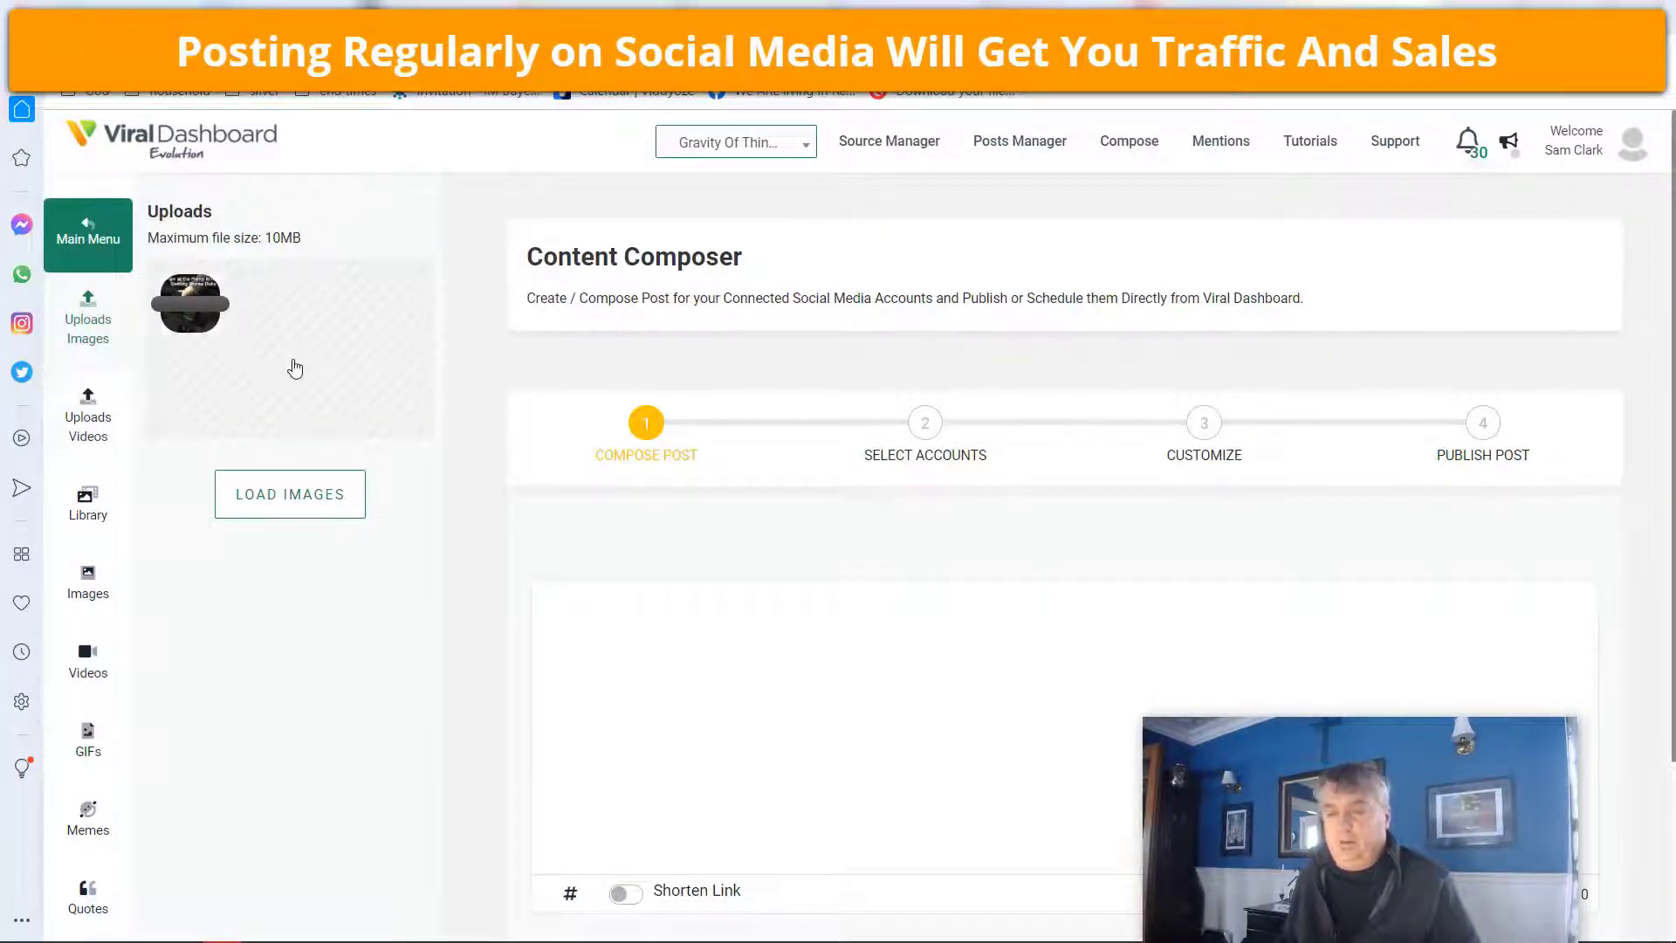
{"action": "left_click", "coordinate": [281, 494]}
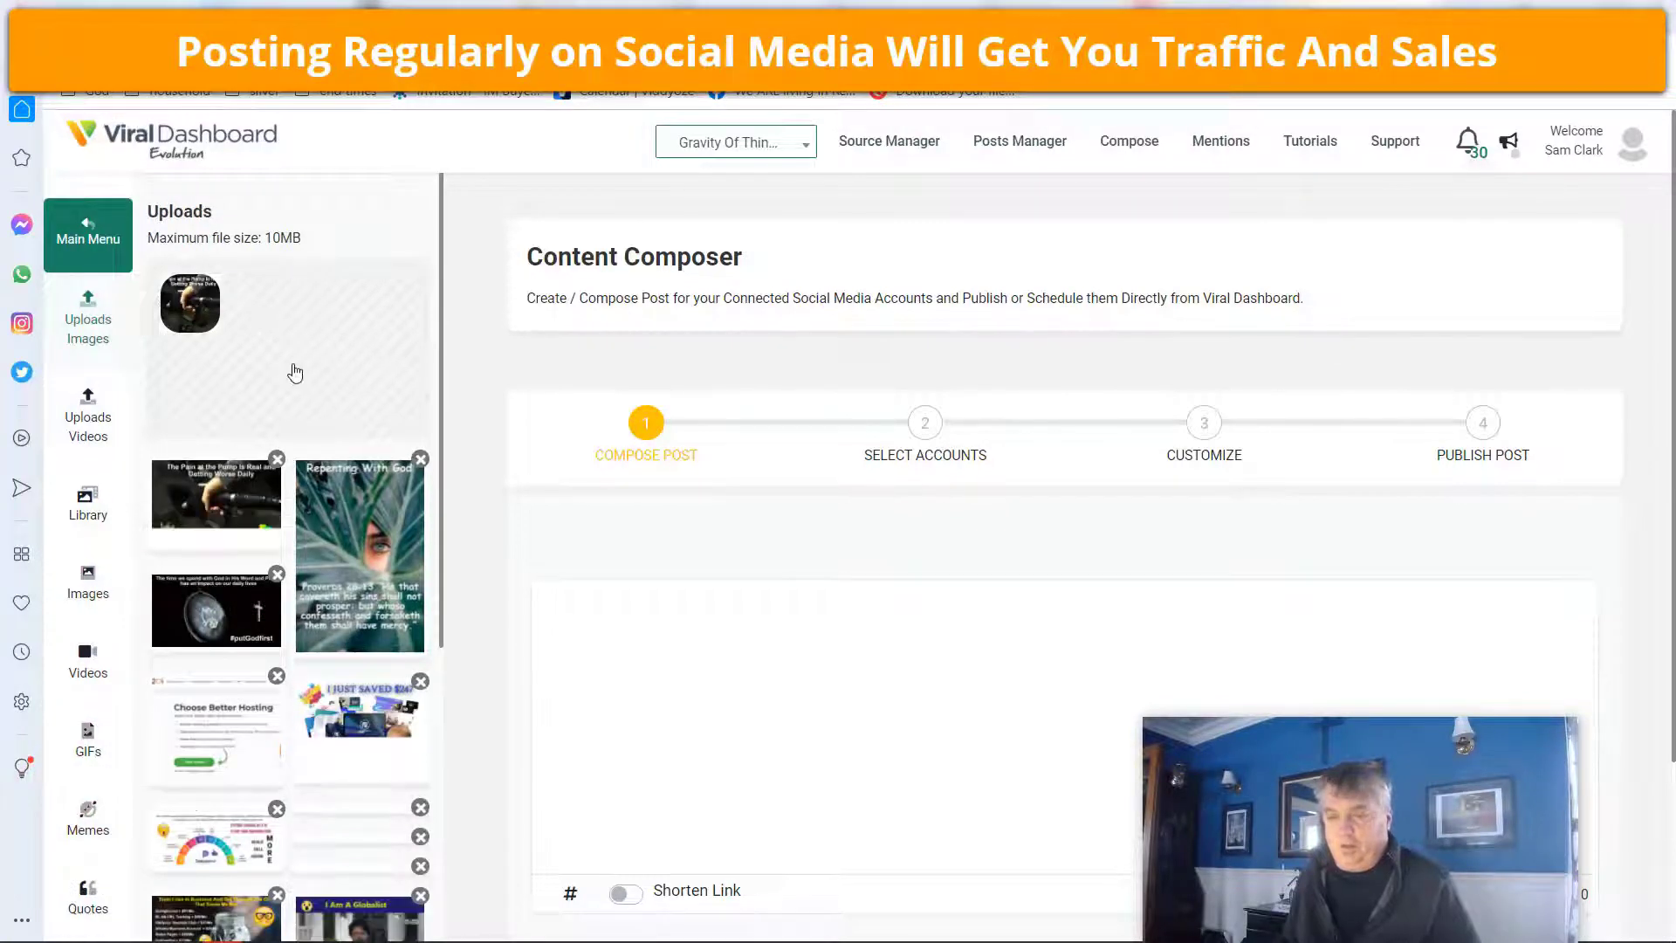
{"action": "left_click", "coordinate": [196, 499]}
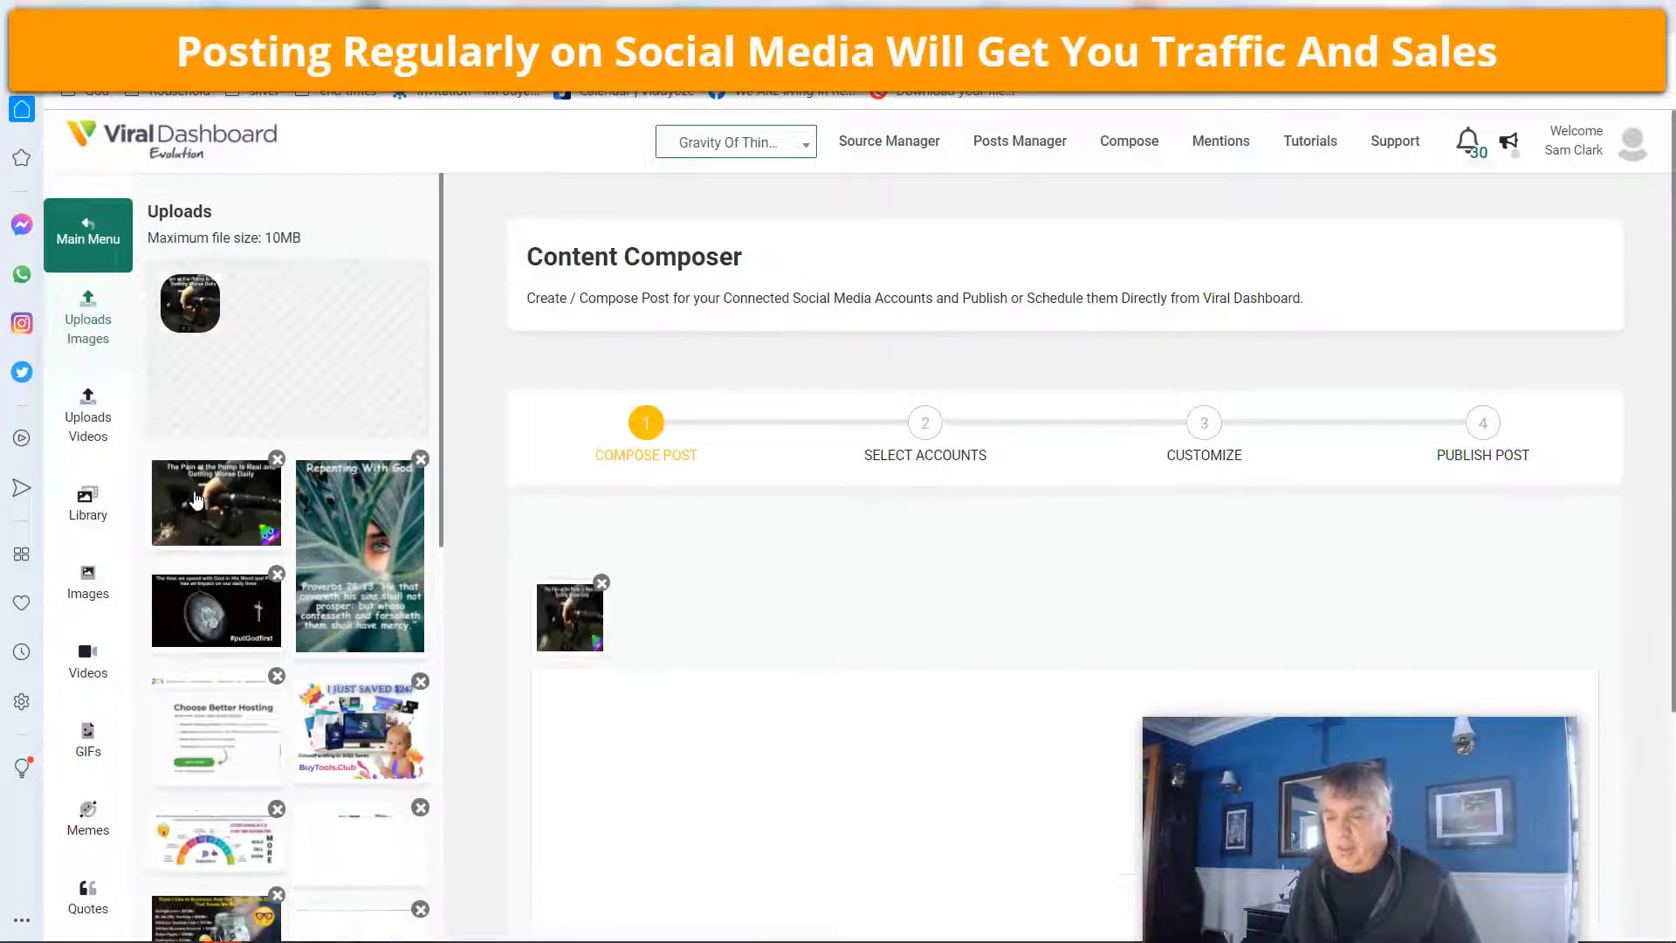
{"action": "scroll", "coordinate": [830, 646], "scroll_direction": "down", "scroll_amount": 3}
Paste the oil-price paragraph as the caption and append #painatthepump #Oilprices #gasprices
{"action": "left_click", "coordinate": [616, 498]}
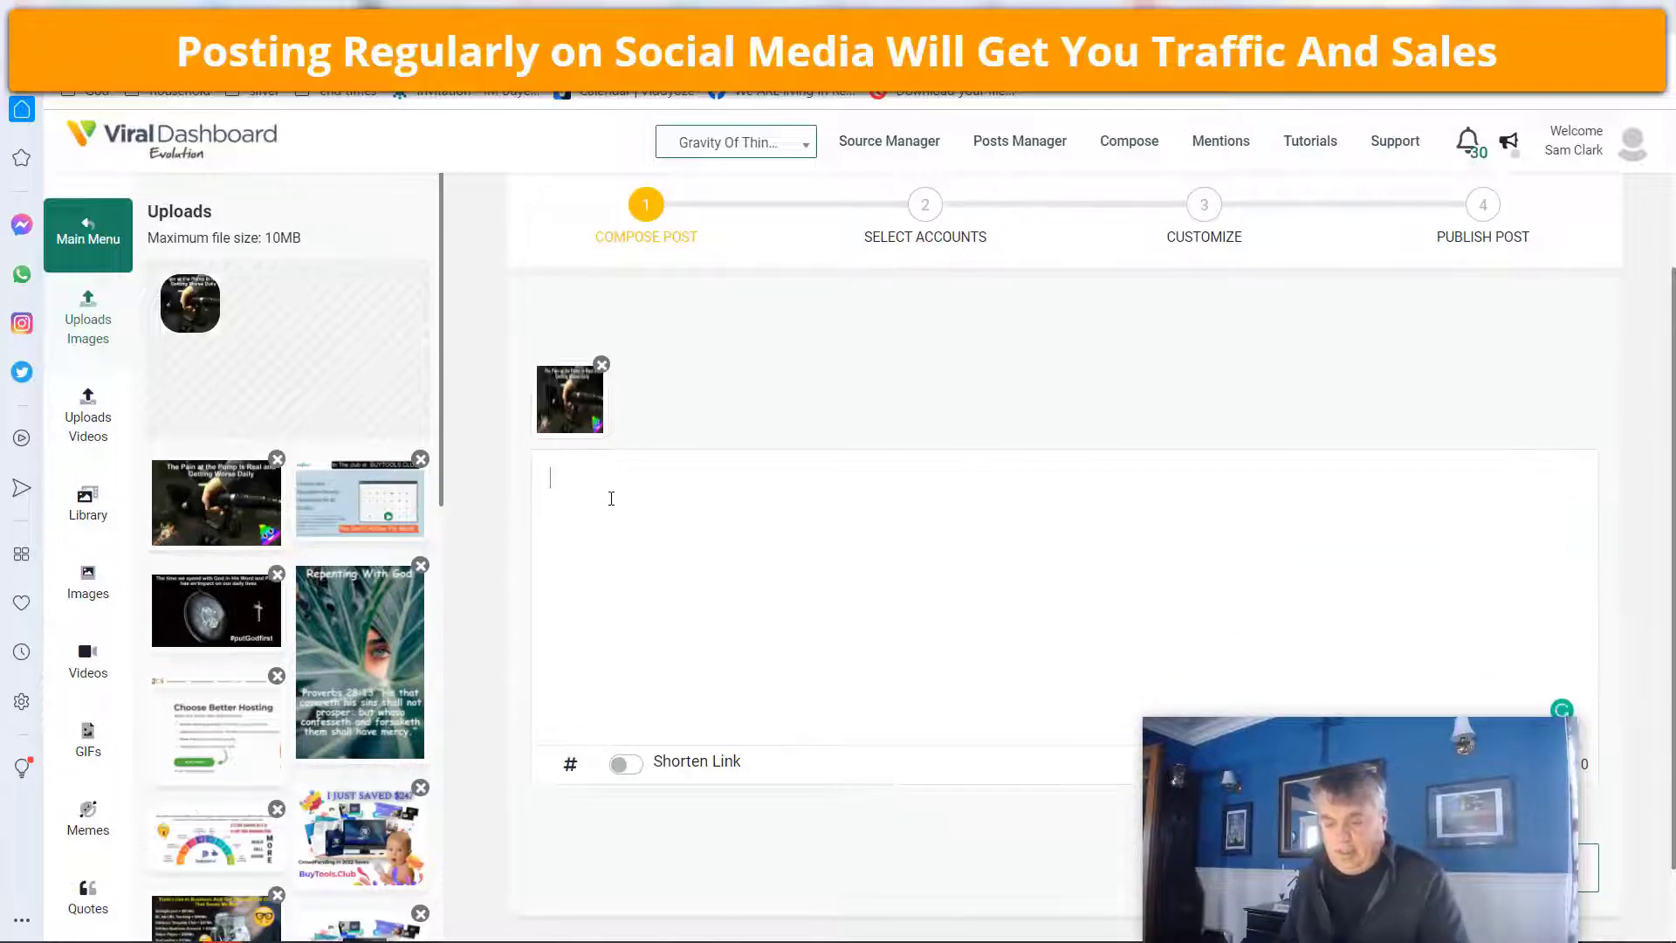
{"action": "type", "text": "U.S. oil climbed to the highest level in more than a decade in Wednesday trade, with global benchmark Brent topping $113 per barrel after OPEC and its oil-producing allies, which includes Russia, decided to hold production steady."}
{"action": "left_click", "coordinate": [1444, 511]}
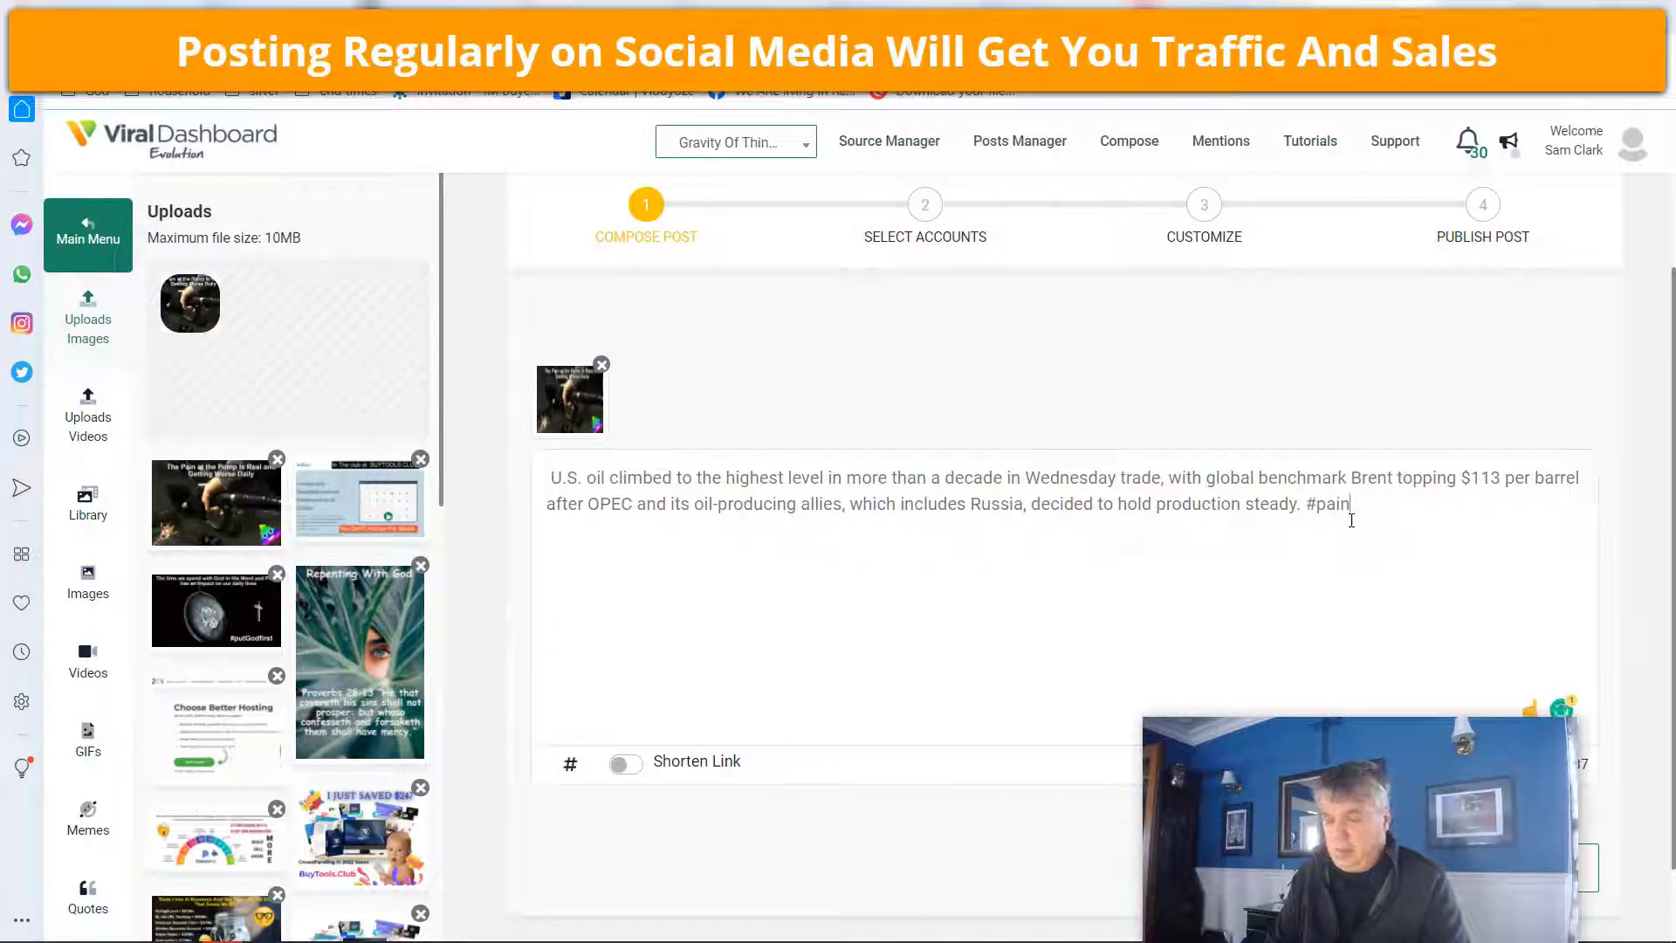
{"action": "type", "text": "atthepump #"}
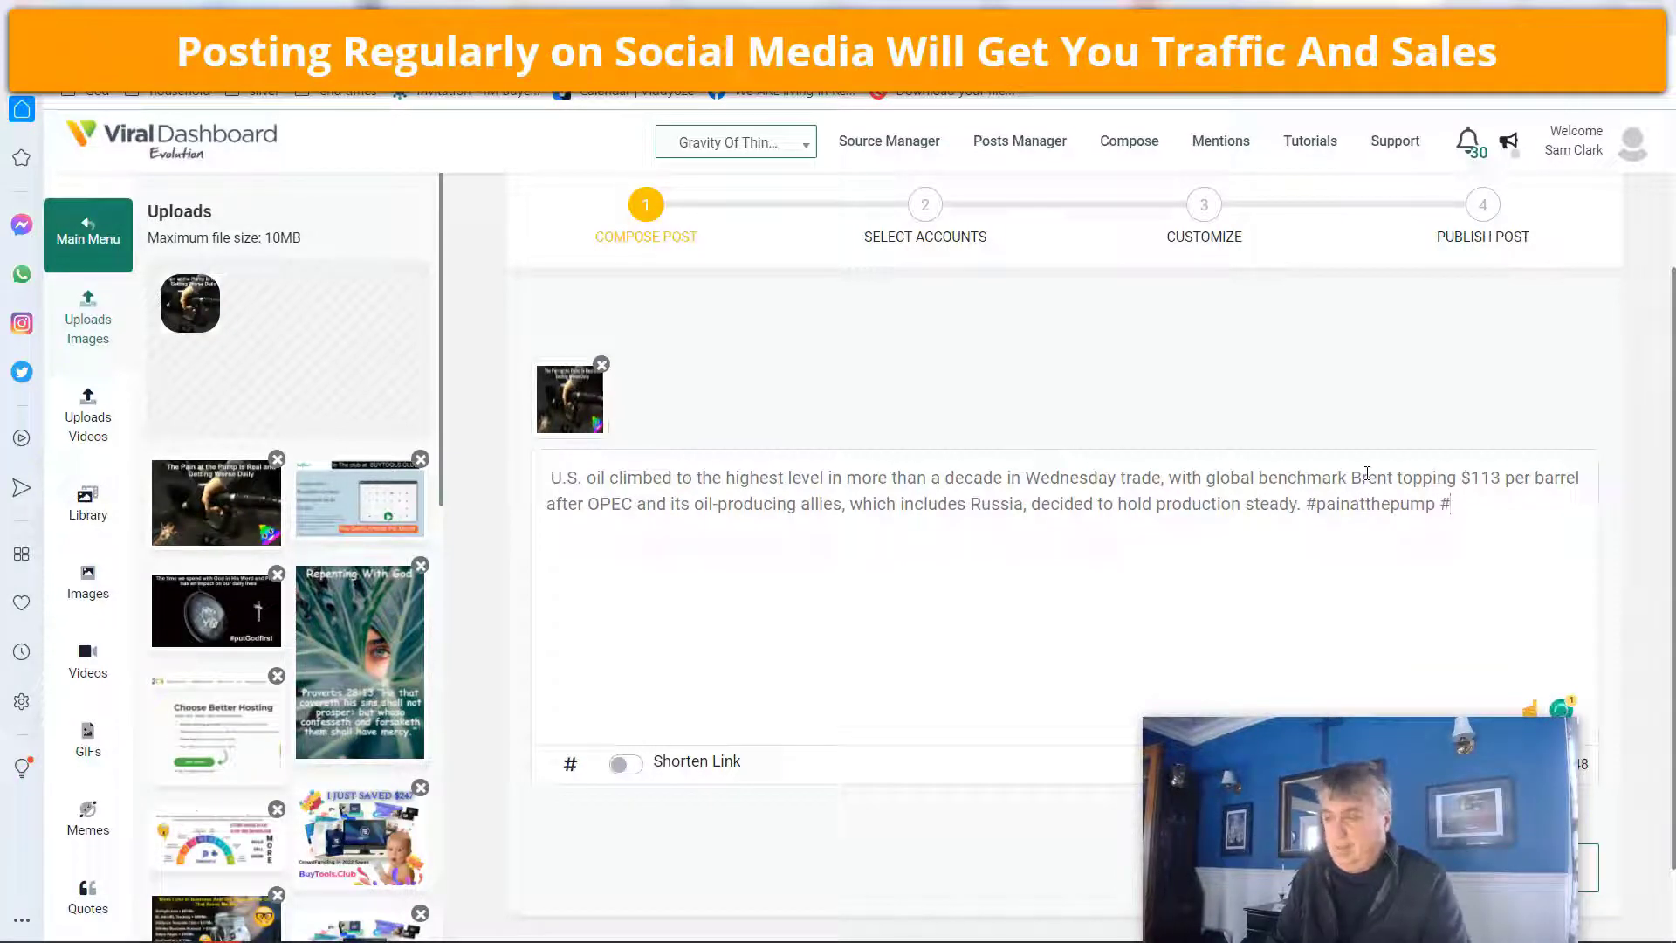
{"action": "type", "text": "Oilprices $gas"}
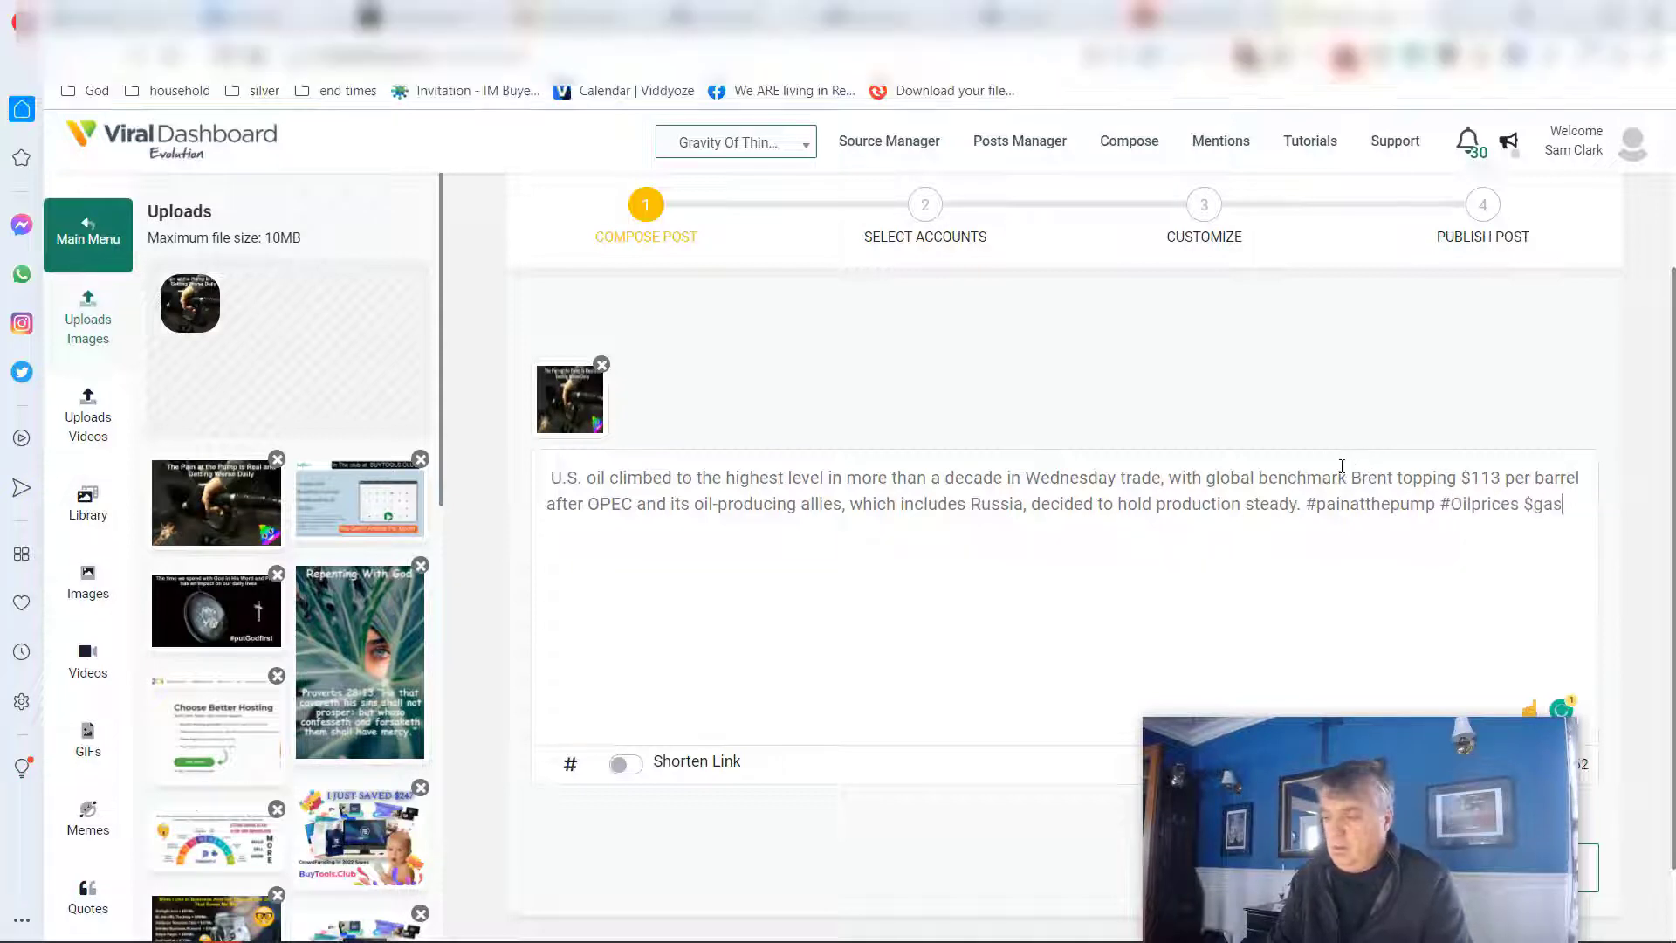
{"action": "key", "text": "BackSpace"}
{"action": "key", "text": "BackSpace"}
{"action": "key", "text": "BackSpace"}
{"action": "key", "text": "BackSpace"}
{"action": "type", "text": "#gasprices."}
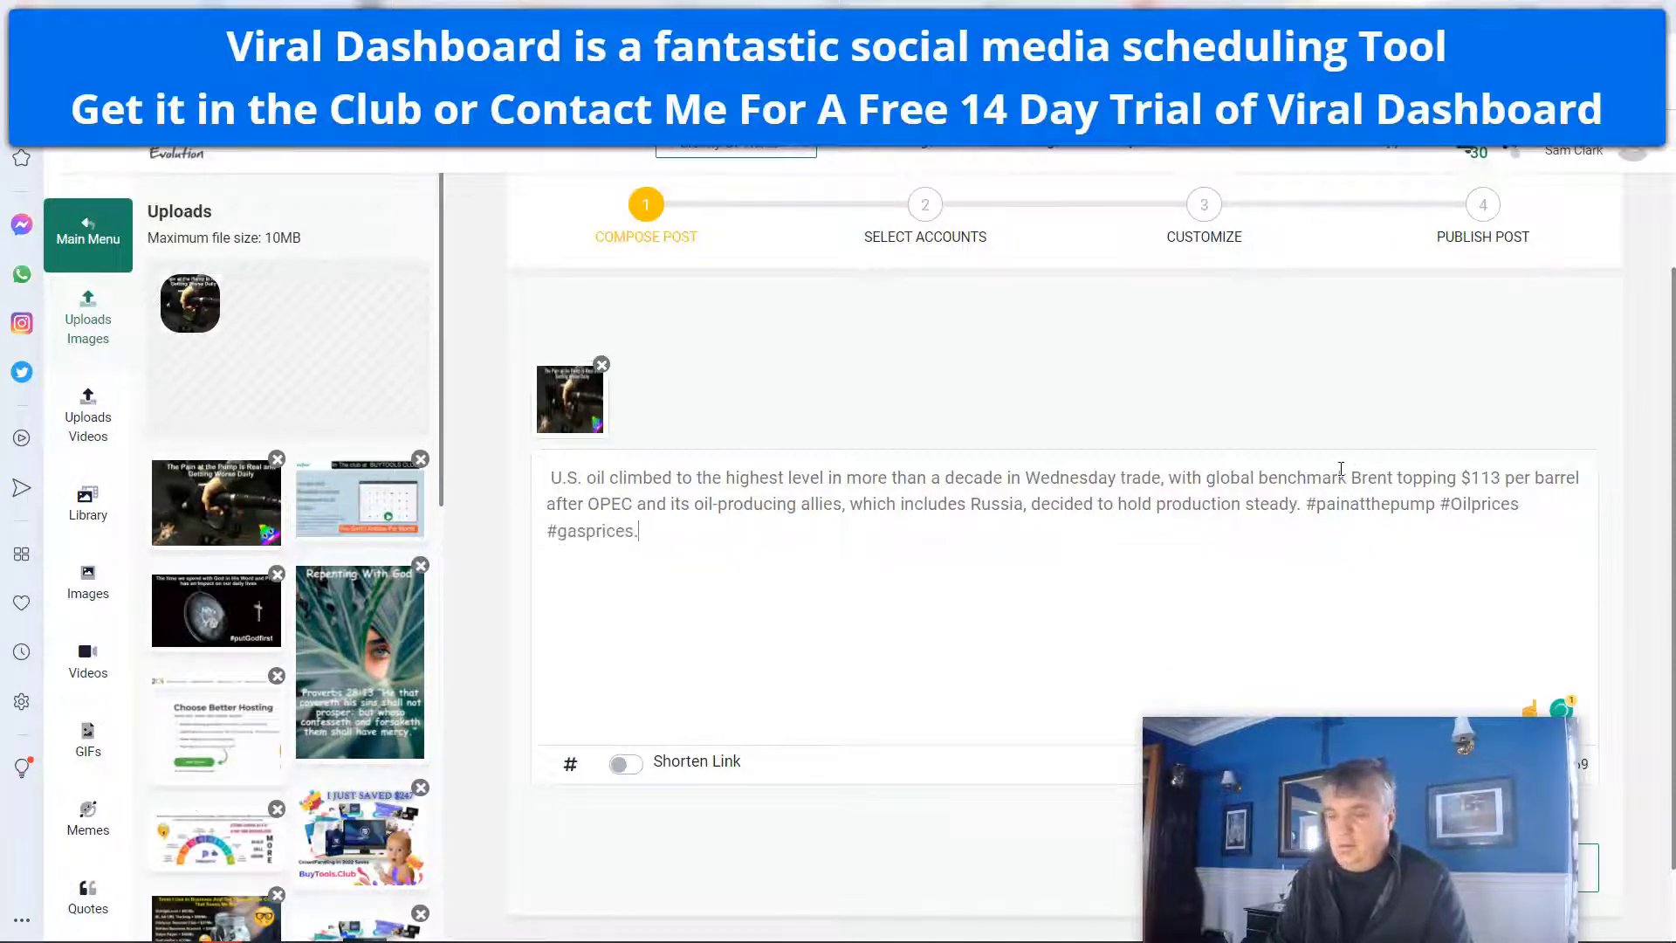
{"action": "scroll", "coordinate": [830, 453], "scroll_direction": "down", "scroll_amount": 1}
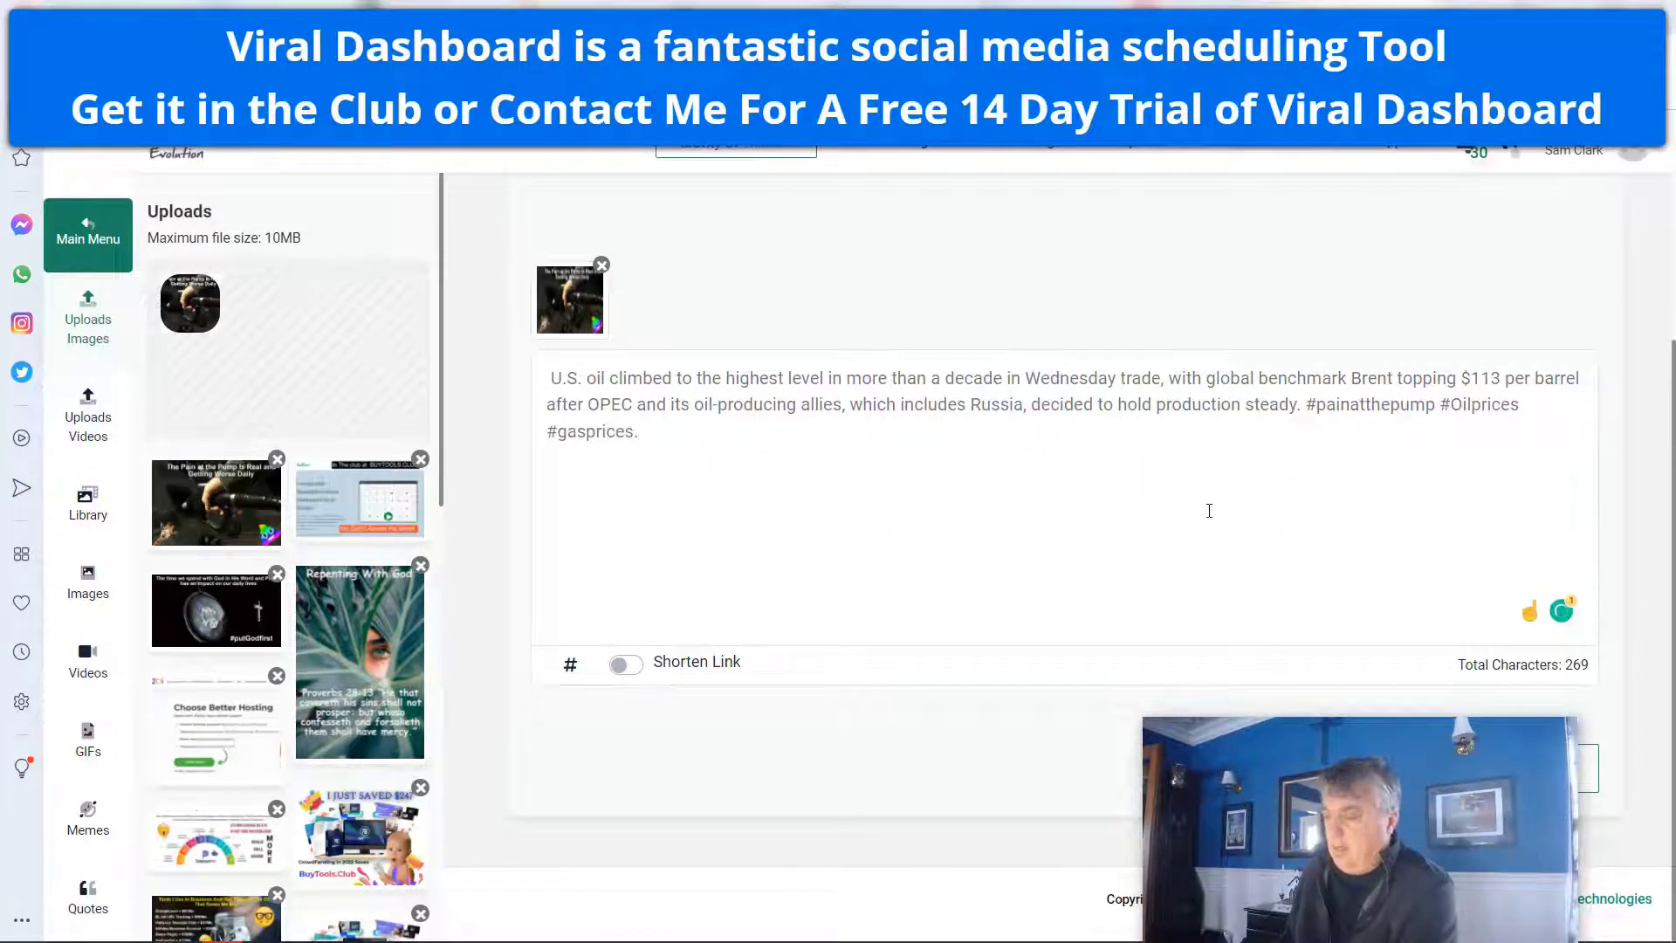
{"action": "scroll", "coordinate": [998, 567], "scroll_direction": "up", "scroll_amount": 4}
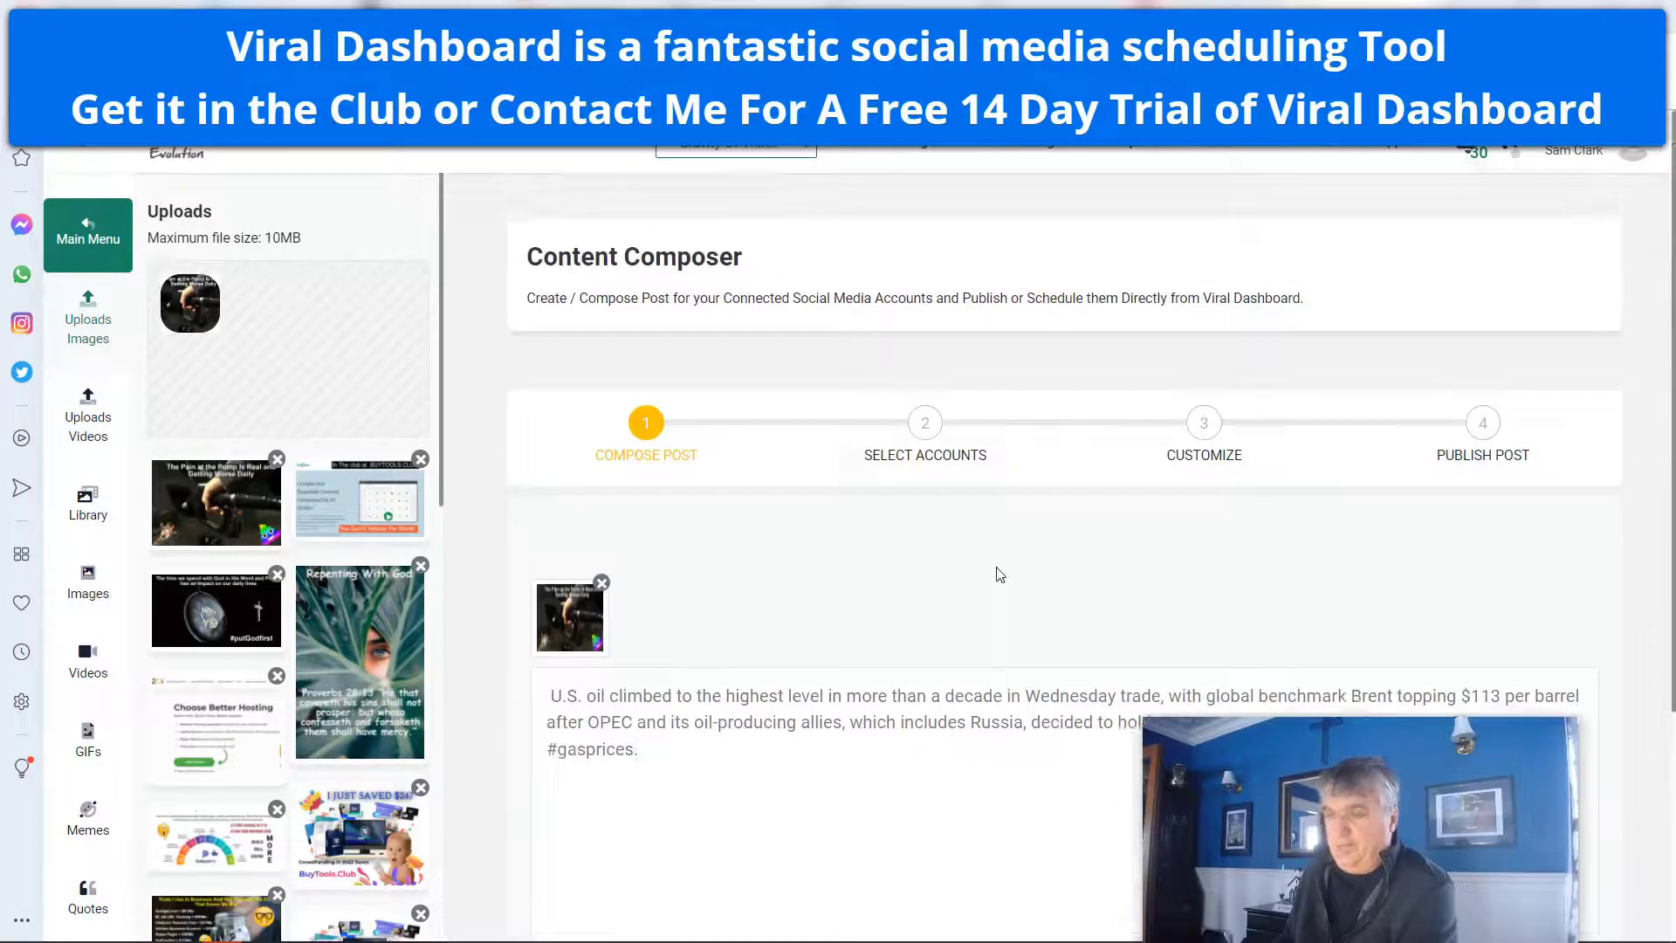
{"action": "scroll", "coordinate": [998, 568], "scroll_direction": "down", "scroll_amount": 2}
{"action": "key", "text": "ctrl+Tab"}
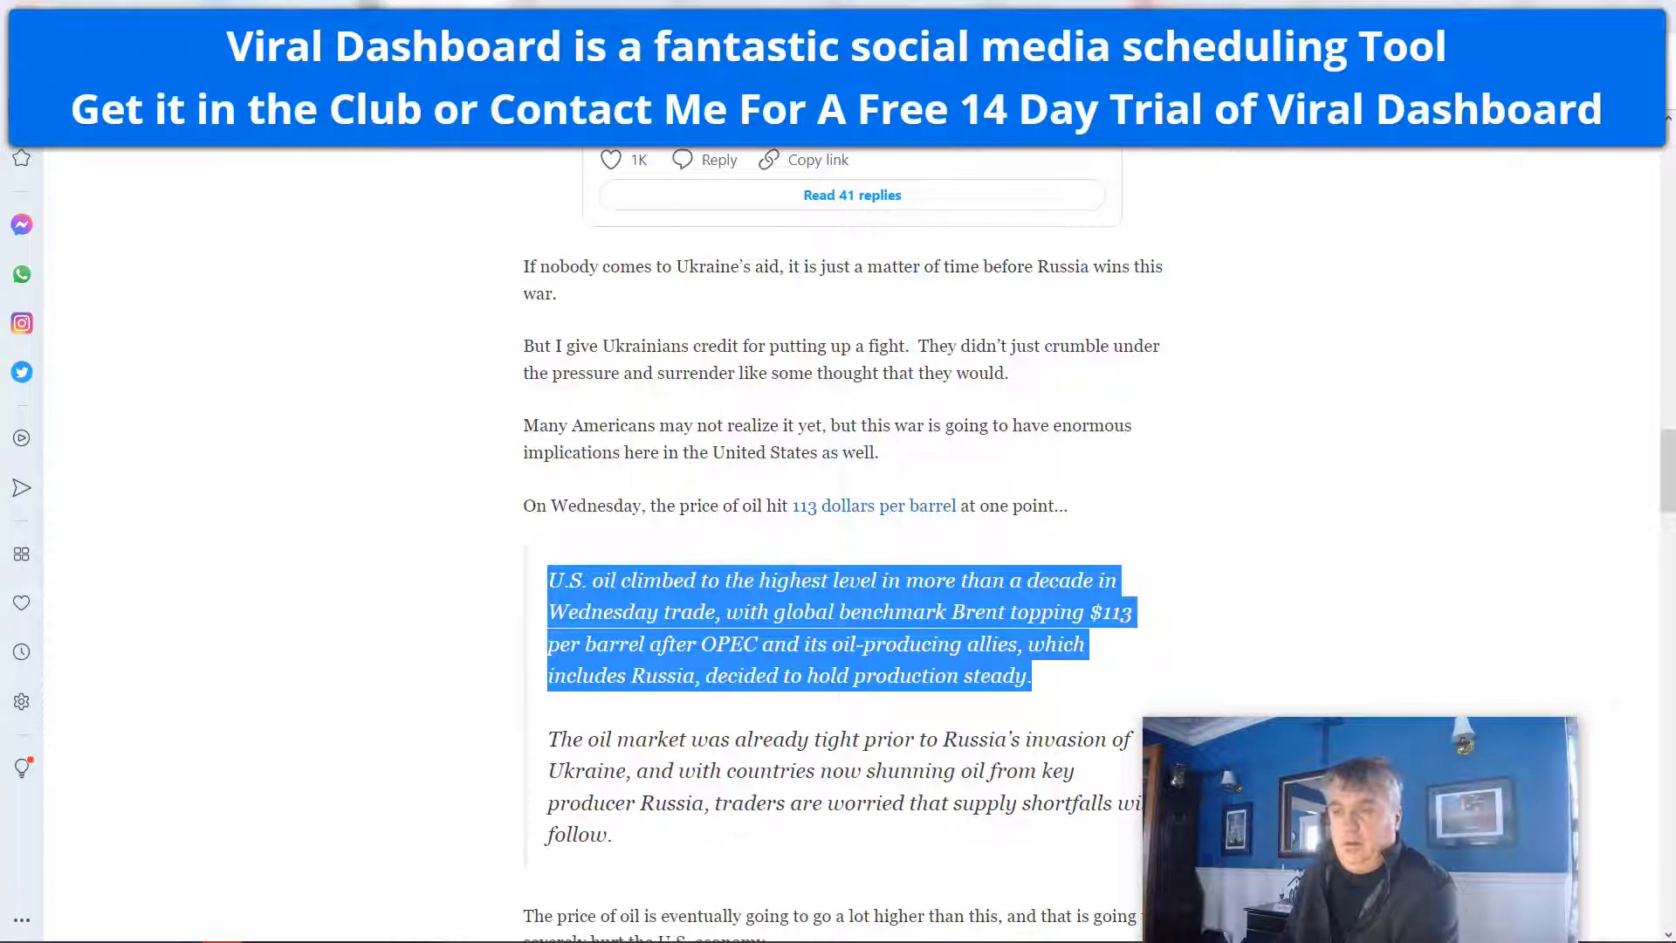
{"action": "left_click", "coordinate": [563, 61]}
{"action": "right_click", "coordinate": [563, 61]}
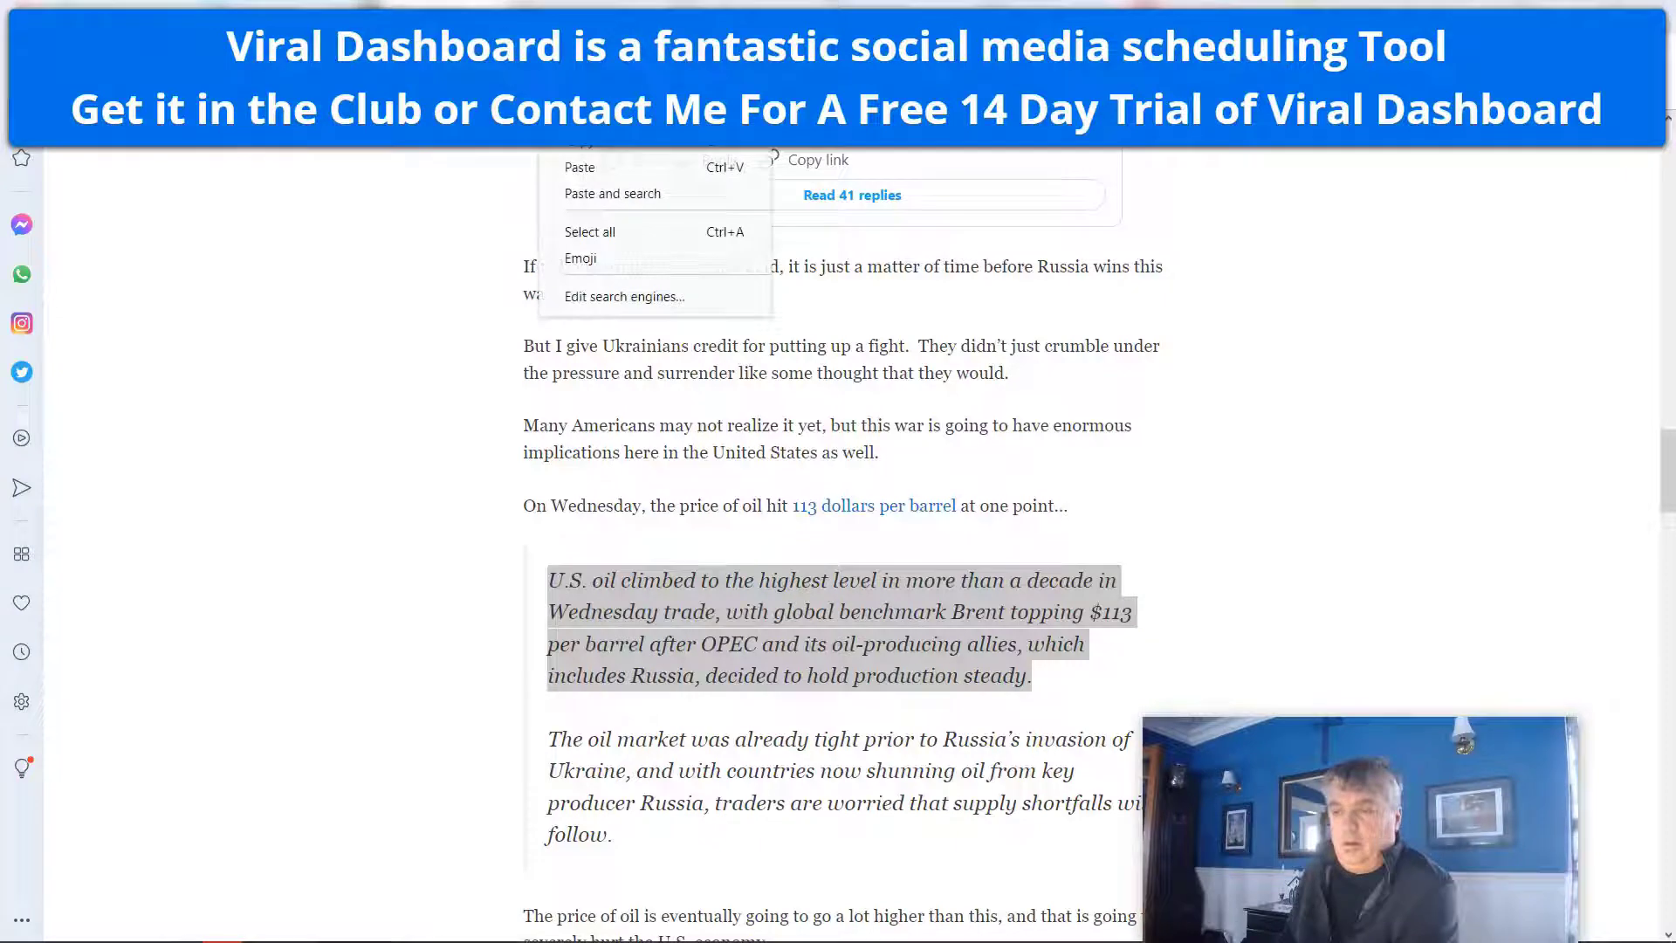
{"action": "left_click", "coordinate": [570, 147]}
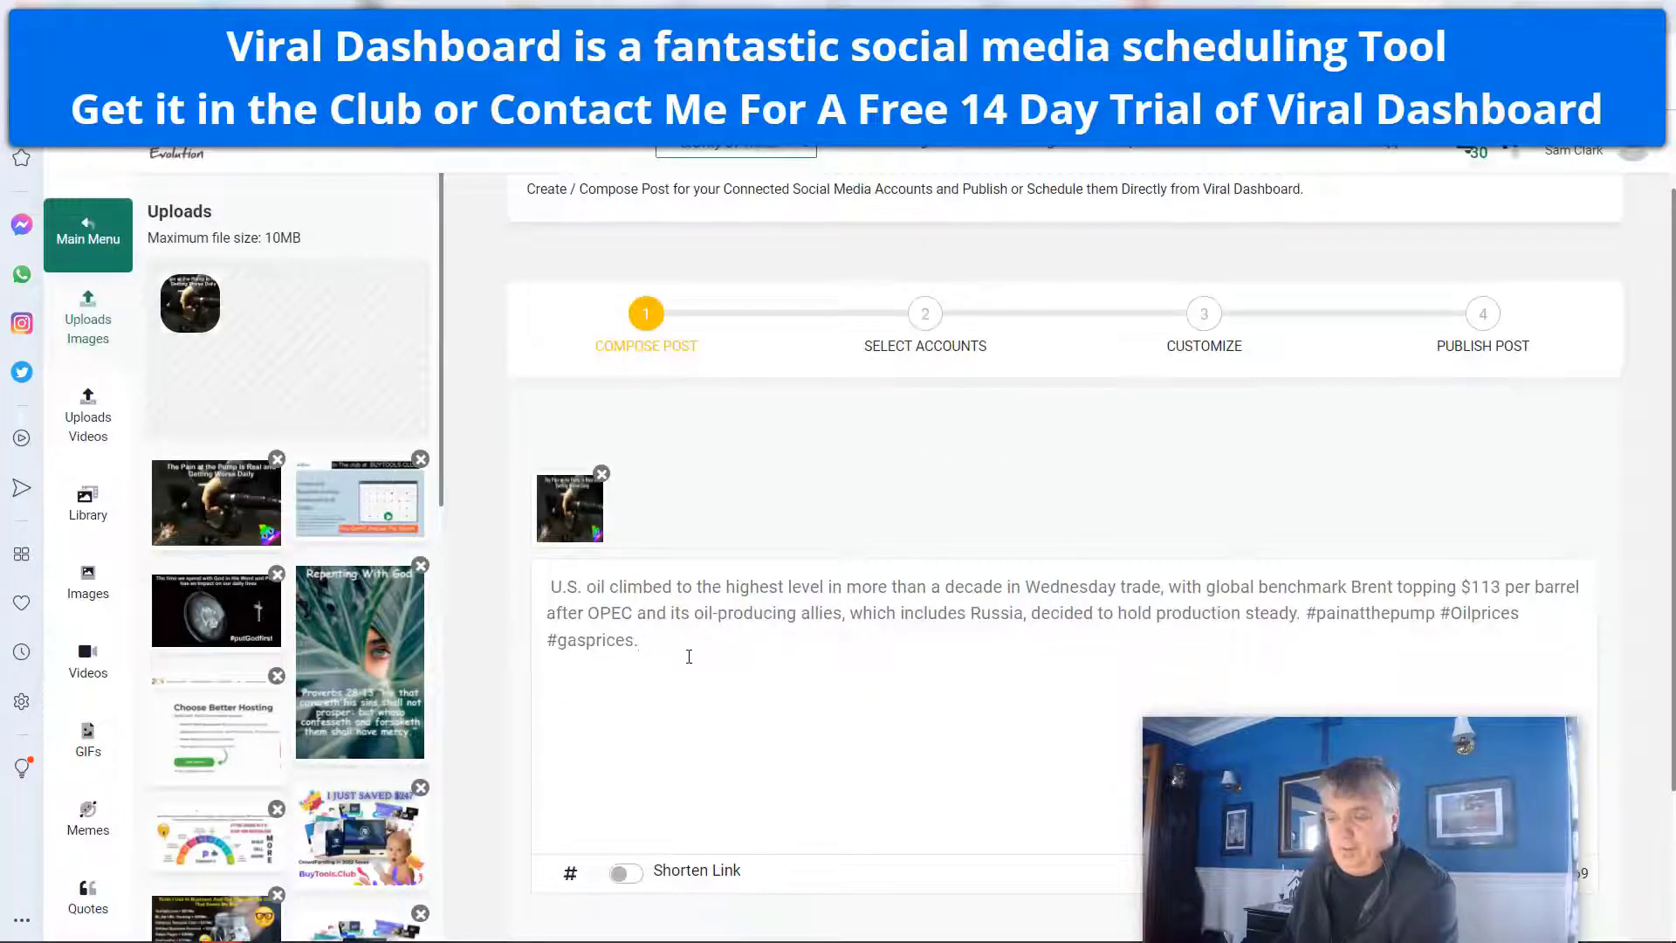
{"action": "left_click", "coordinate": [689, 656]}
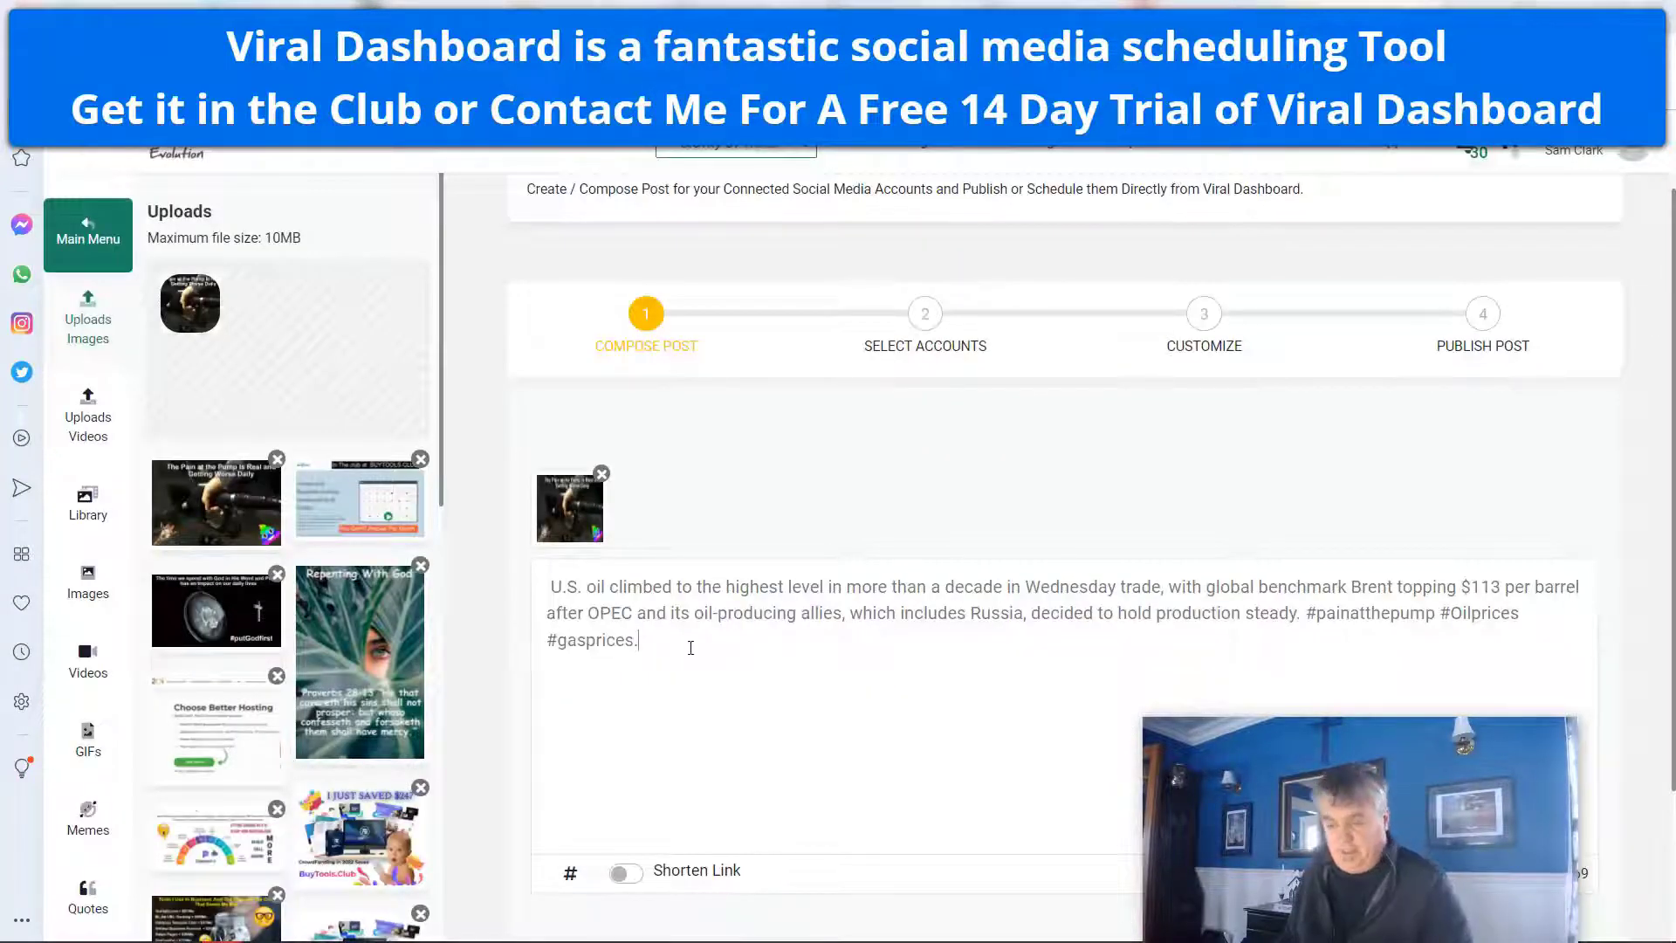
{"action": "type", "text": "http://themostimportantnews.com/archives/the-mainstream-media-is-not-telling-you-the-truth-about-the-war-in-ukraine"}
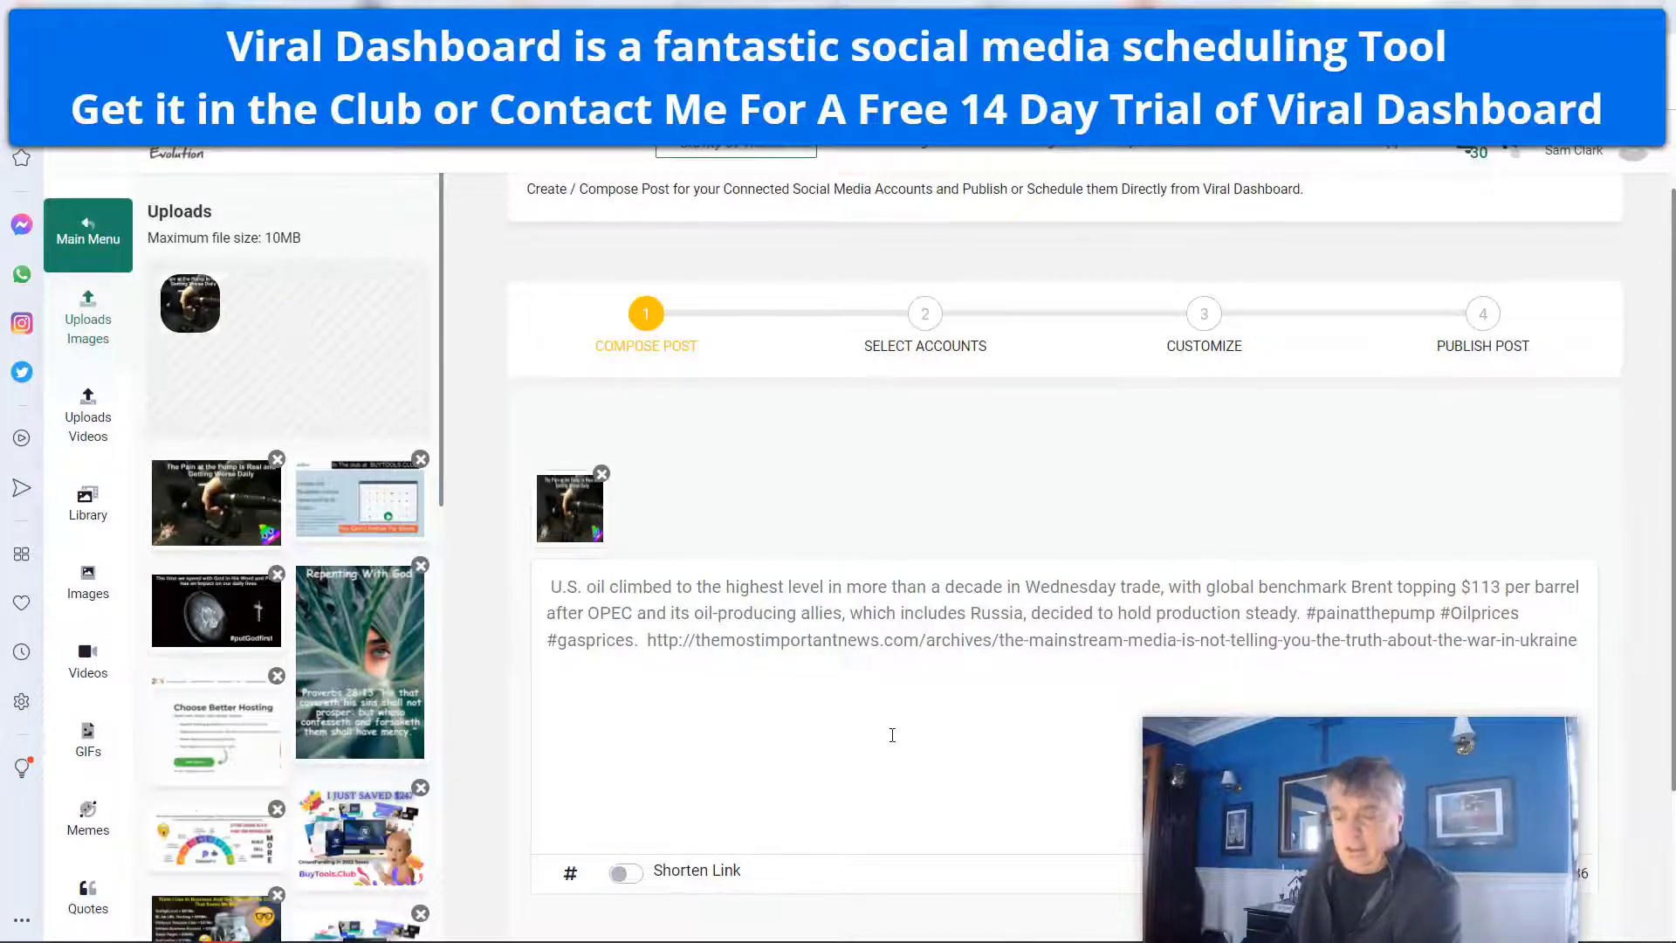
{"action": "scroll", "coordinate": [891, 734], "scroll_direction": "down", "scroll_amount": 1}
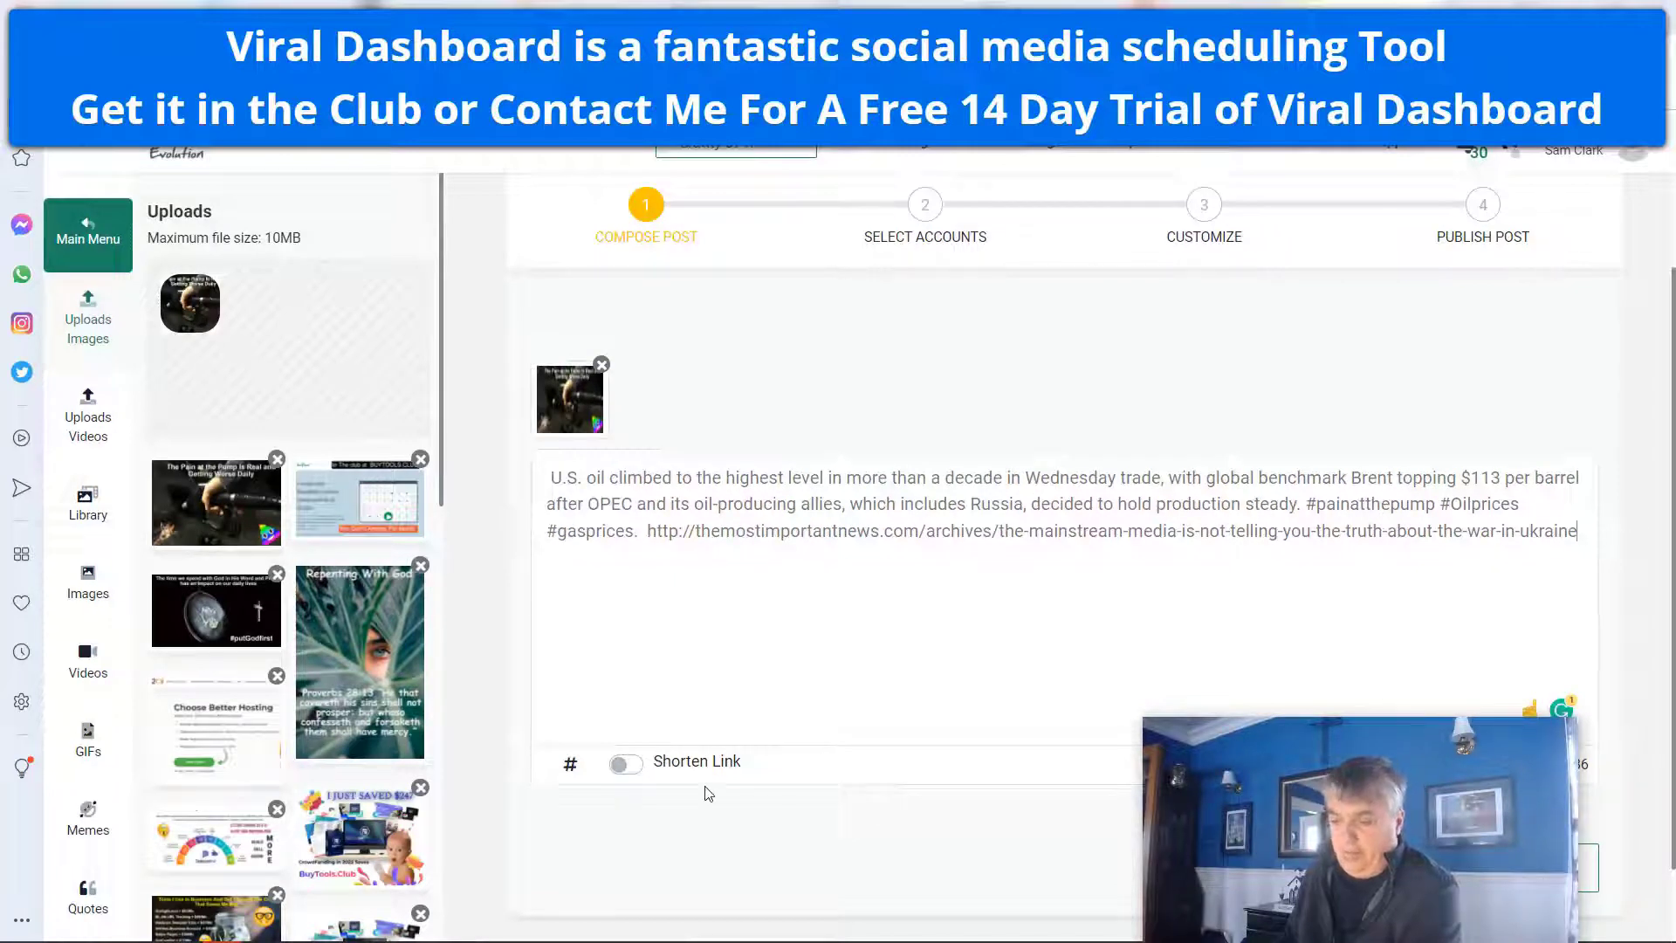
{"action": "left_click", "coordinate": [626, 765]}
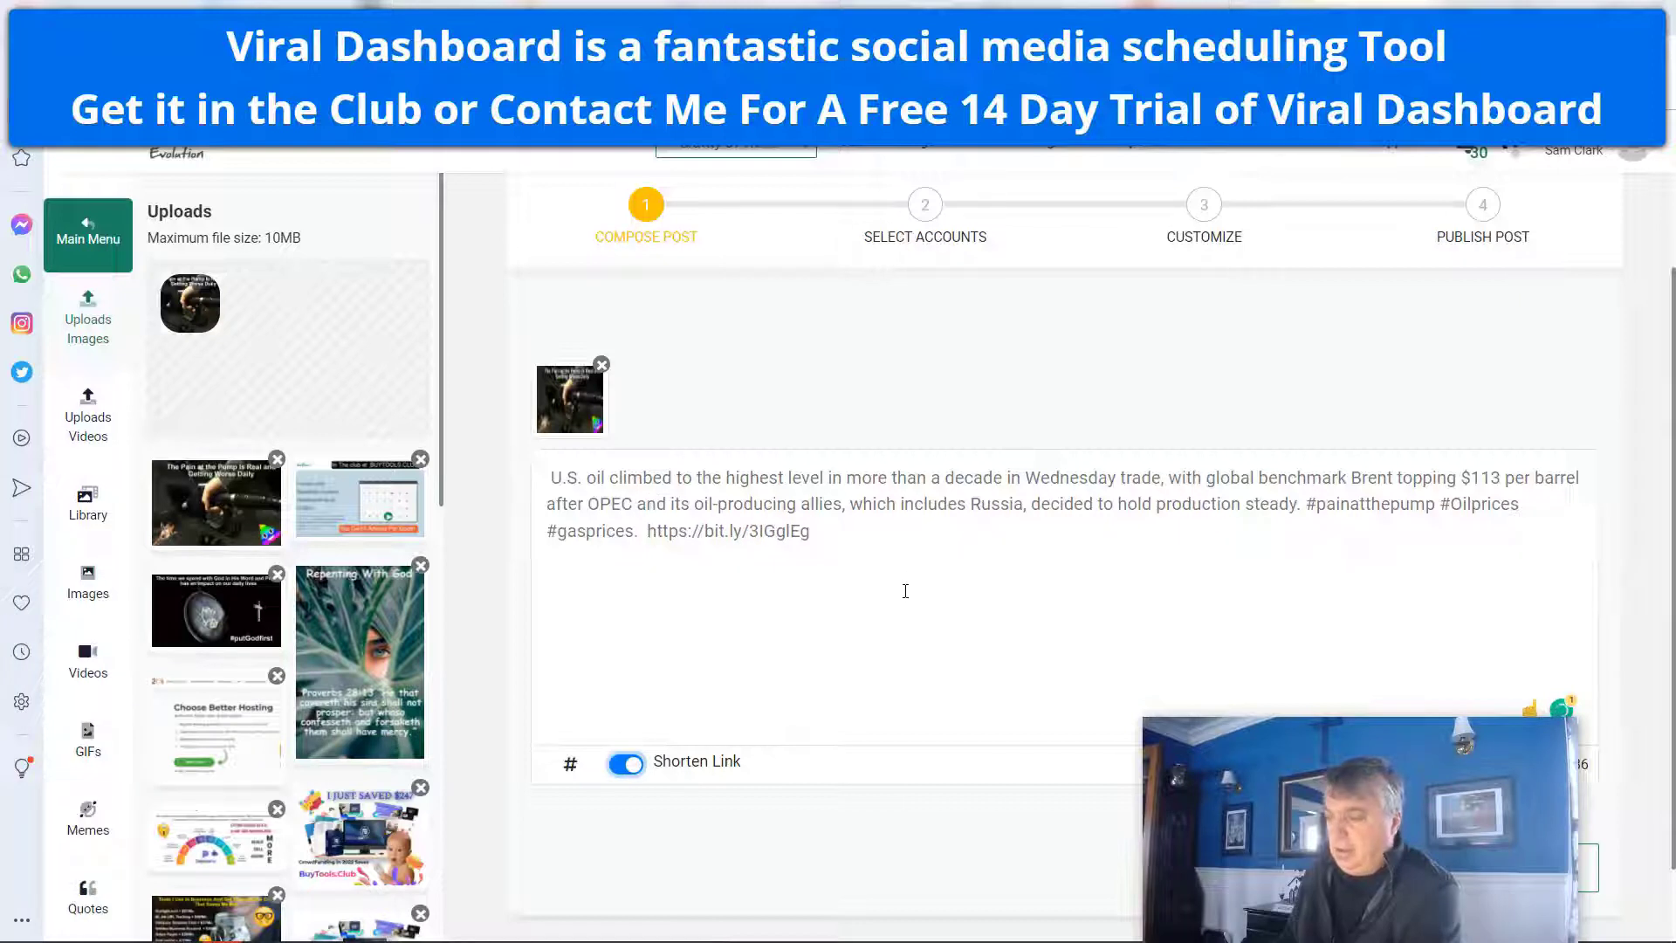
{"action": "scroll", "coordinate": [905, 591], "scroll_direction": "down", "scroll_amount": 1}
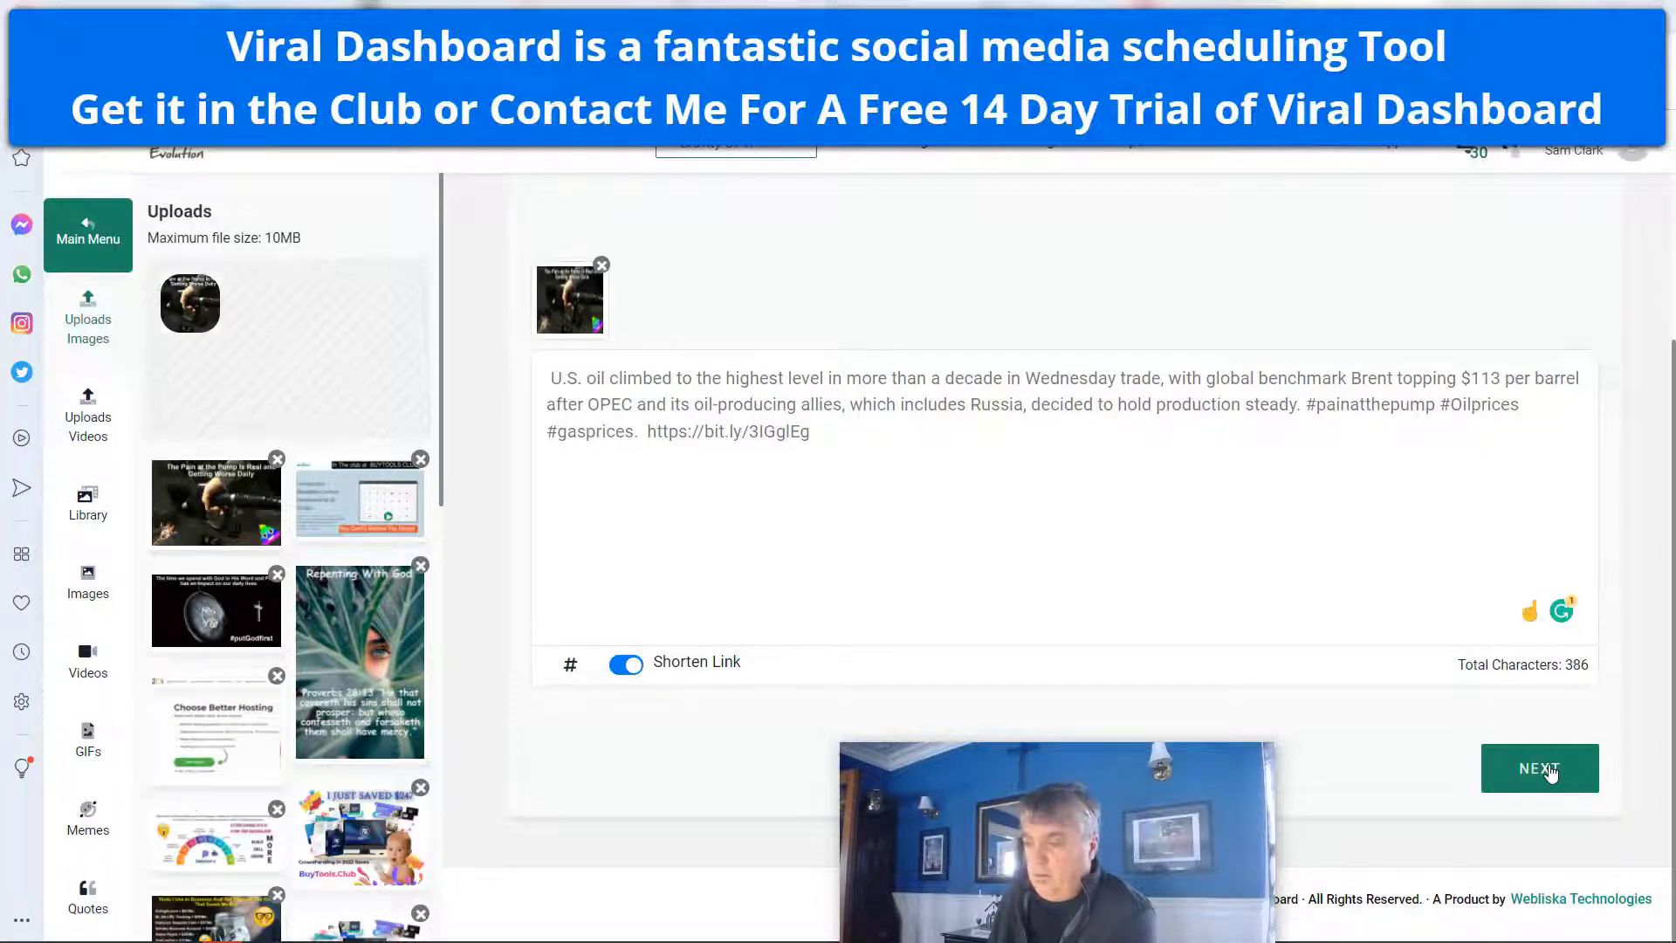
Select the Gravity Of Things and Breaking News Headlines pages plus the GravityOfNews Twitter account as destinations
{"action": "left_click", "coordinate": [1547, 771]}
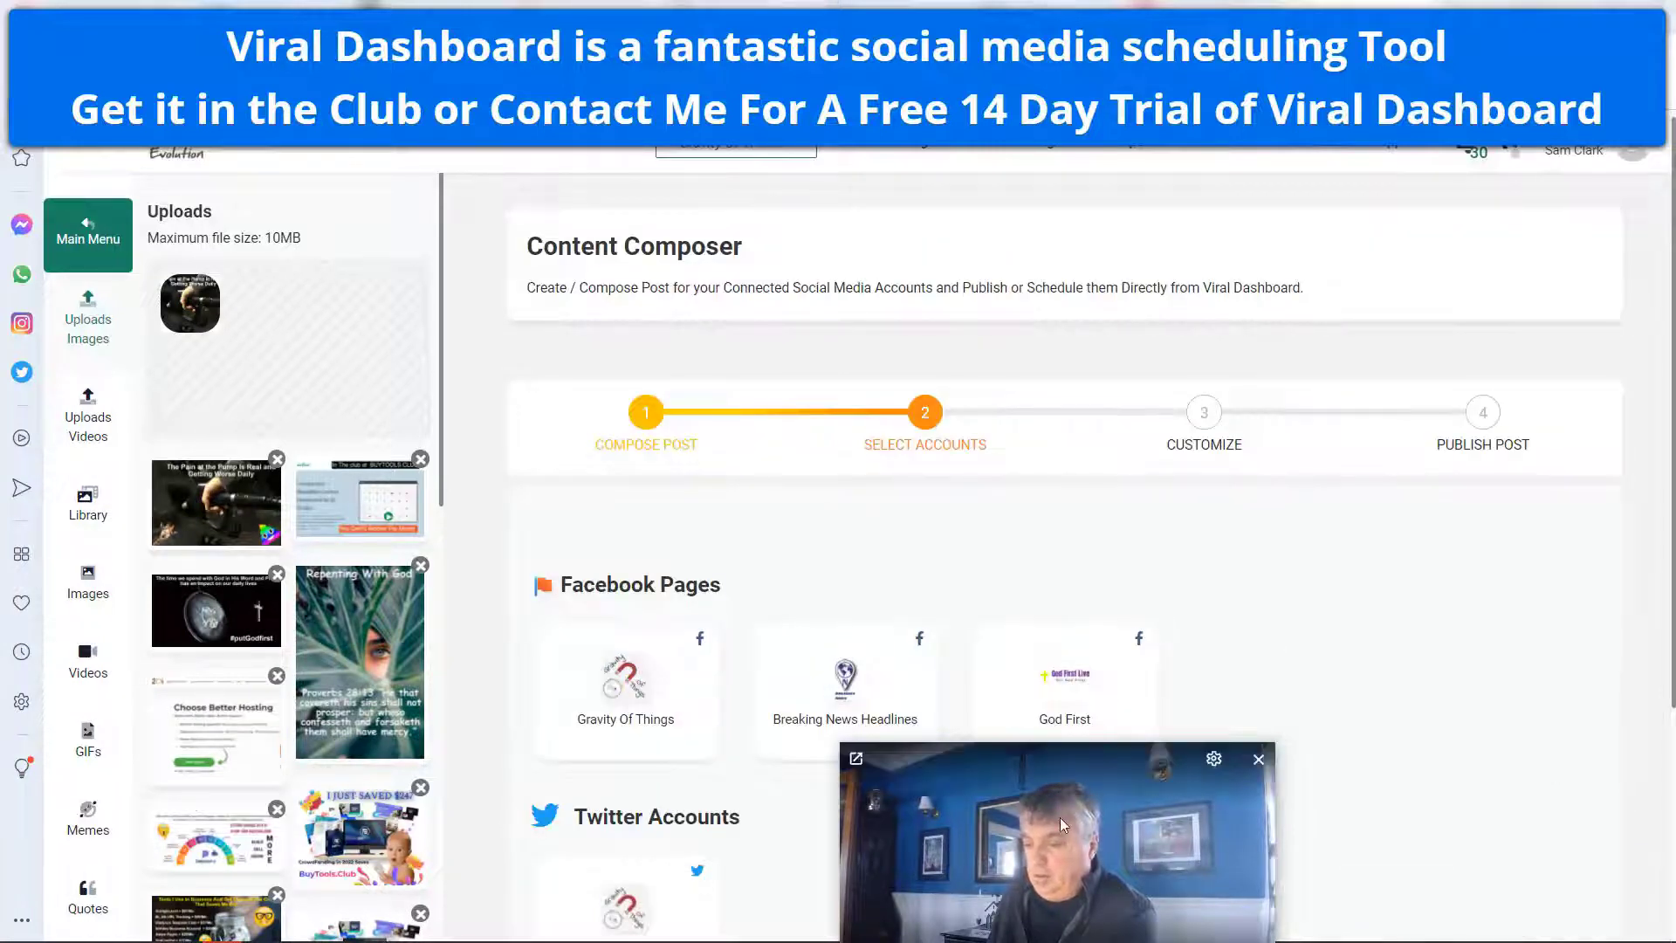
{"action": "left_click", "coordinate": [625, 711]}
{"action": "left_click", "coordinate": [870, 729]}
{"action": "scroll", "coordinate": [867, 730], "scroll_direction": "down", "scroll_amount": 4}
{"action": "left_click", "coordinate": [600, 573]}
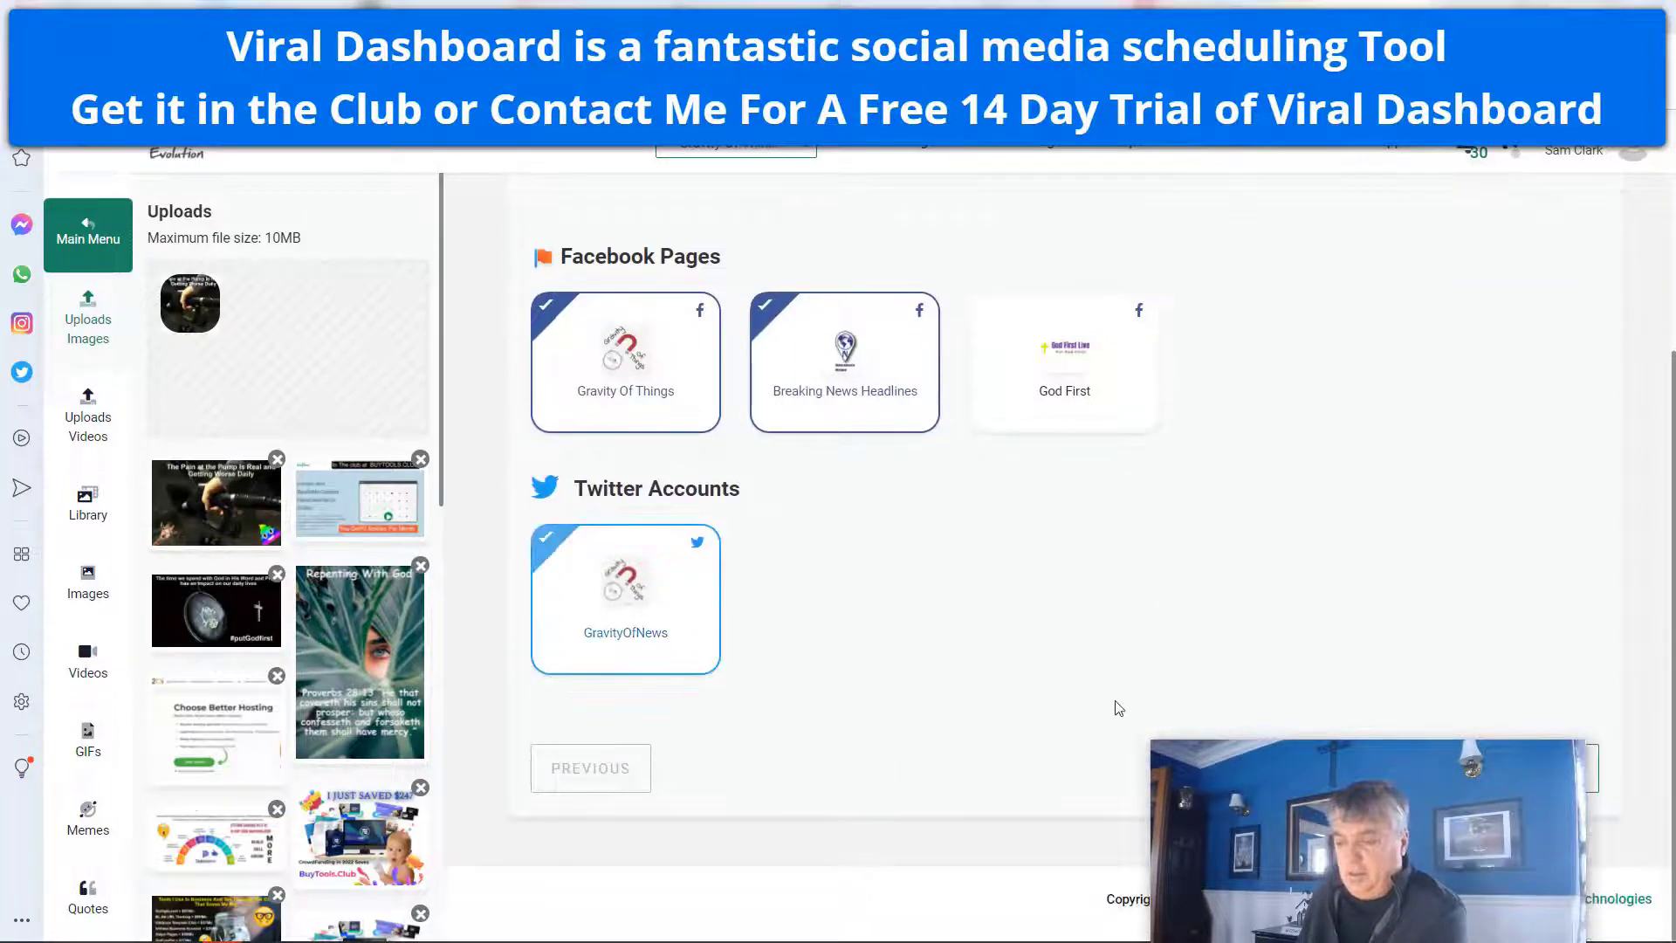
{"action": "left_click", "coordinate": [1537, 768]}
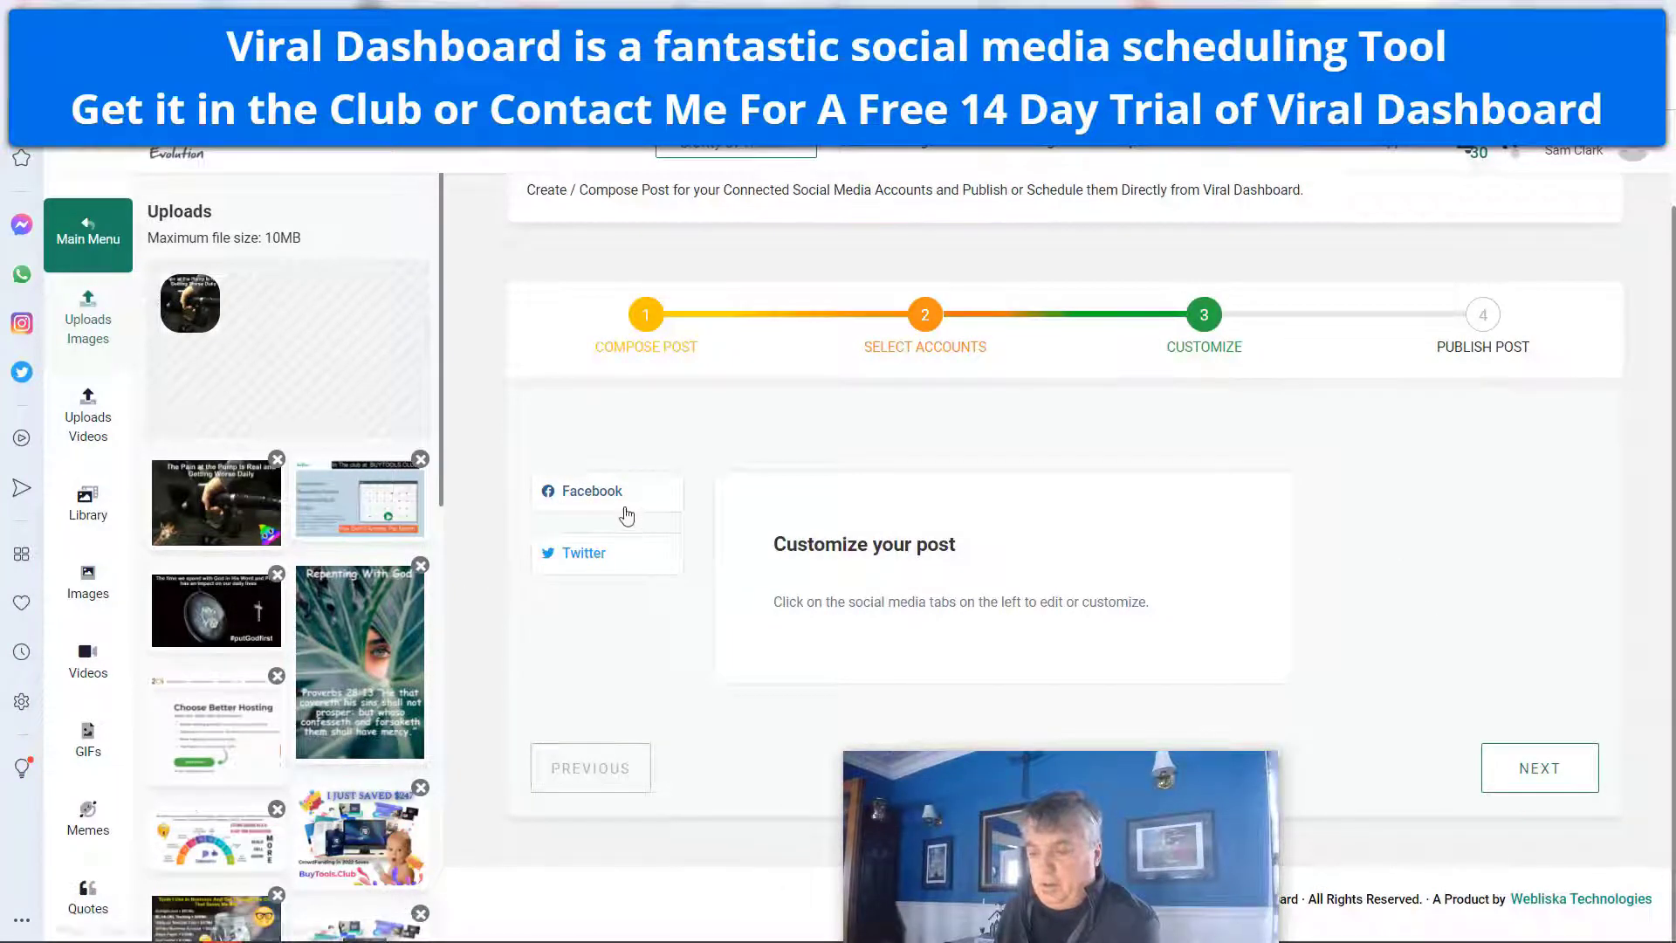
Delete the 'after OPEC … steady' clause so the Twitter caption ends after '$113 per barrel'
{"action": "left_click", "coordinate": [609, 556]}
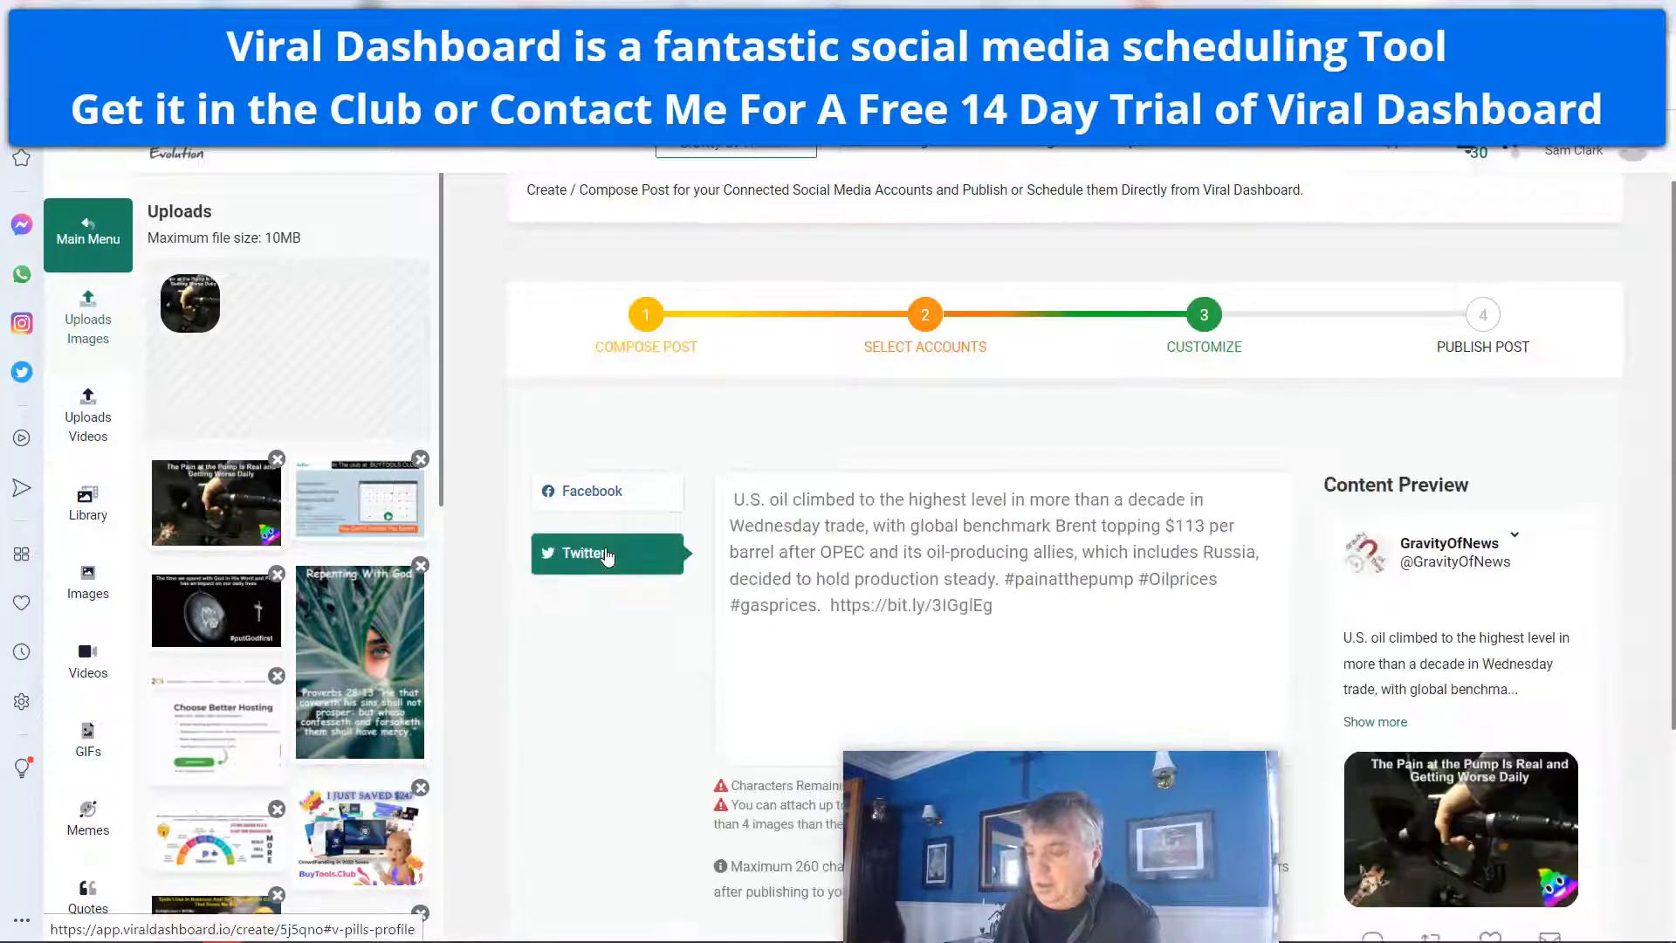
{"action": "mouse_move", "coordinate": [999, 808]}
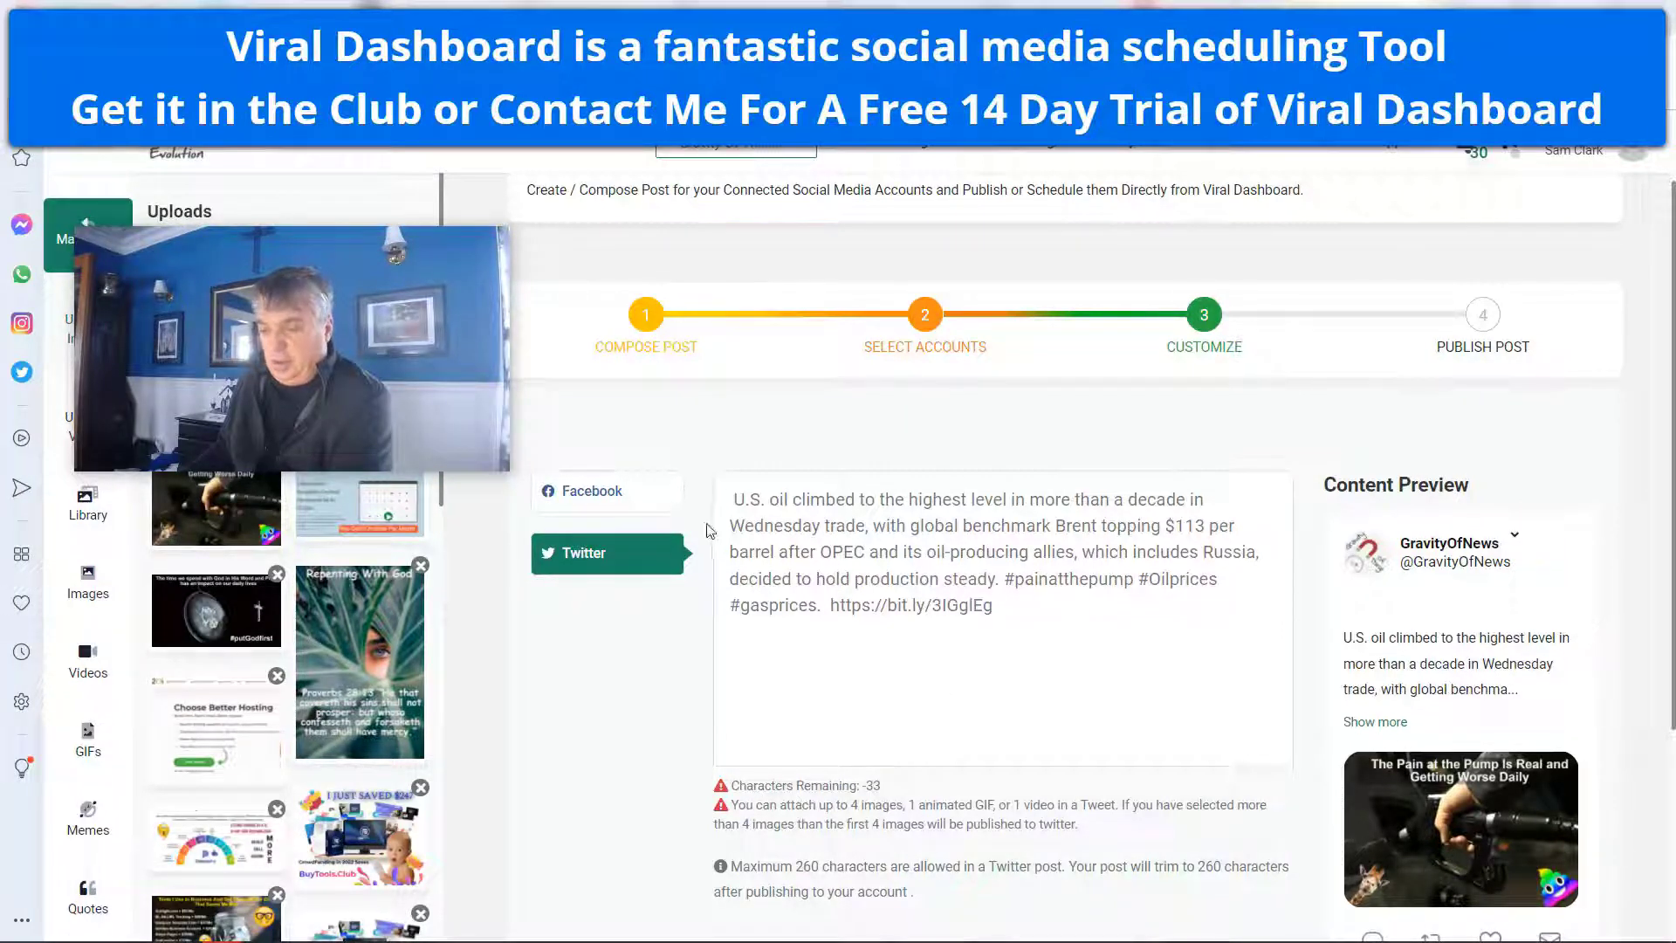
{"action": "left_click", "coordinate": [576, 491]}
{"action": "left_click", "coordinate": [583, 553]}
{"action": "left_click_drag", "start_coordinate": [779, 551], "coordinate": [996, 573]}
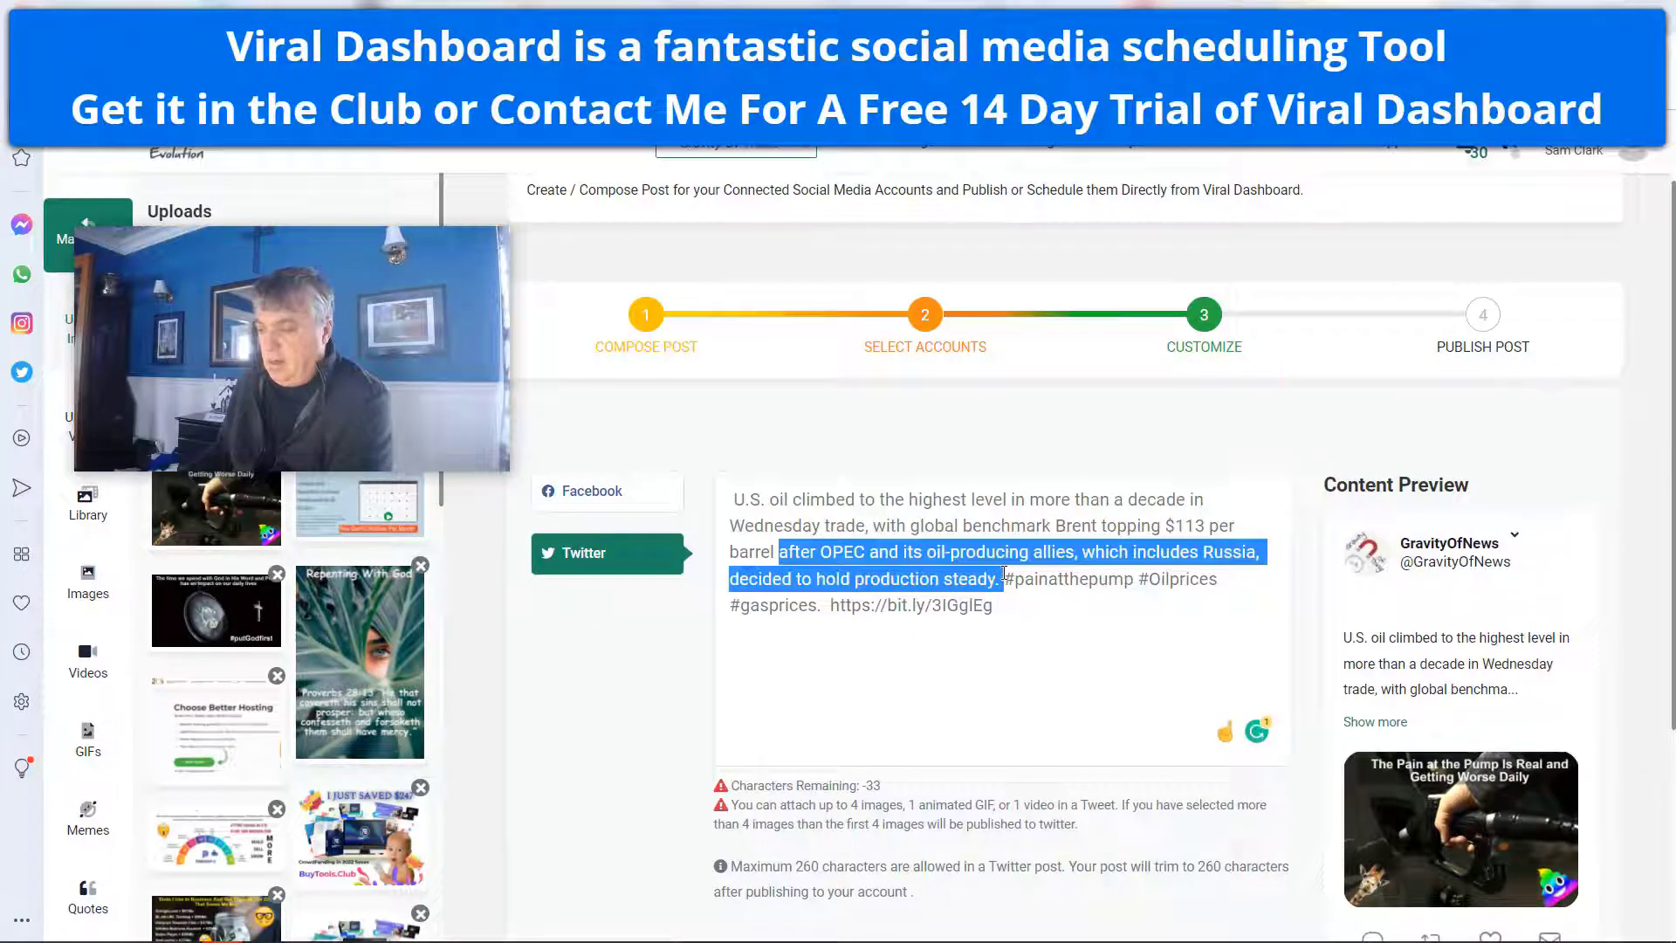
{"action": "key", "text": "BackSpace"}
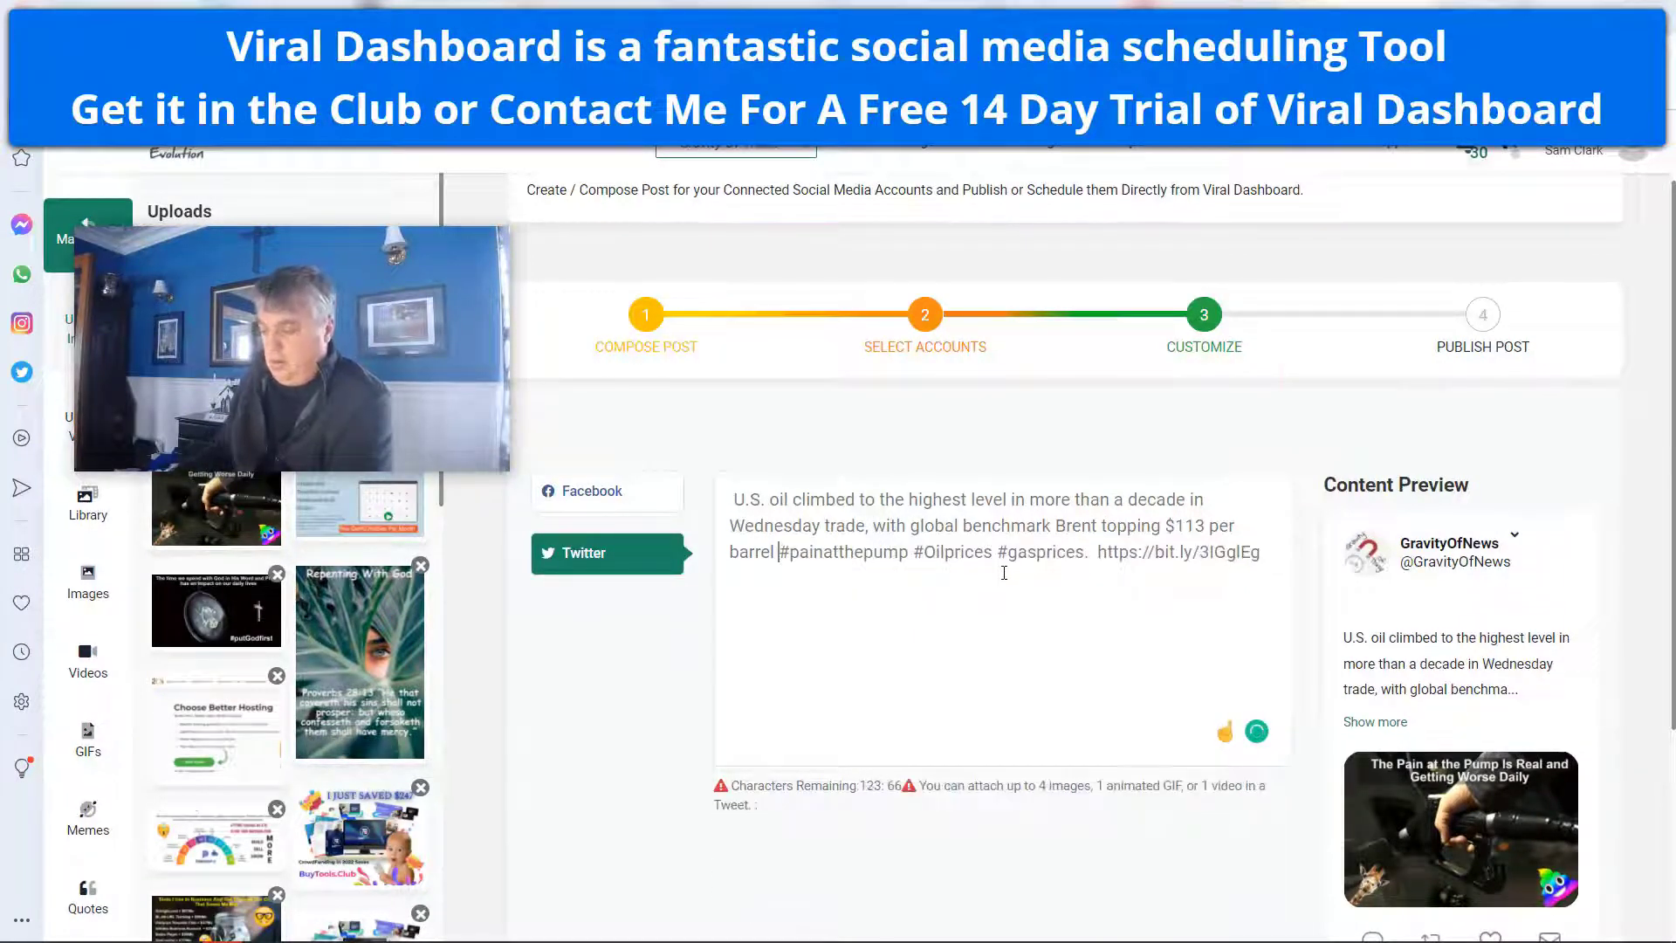
{"action": "scroll", "coordinate": [1008, 755], "scroll_direction": "down", "scroll_amount": 3}
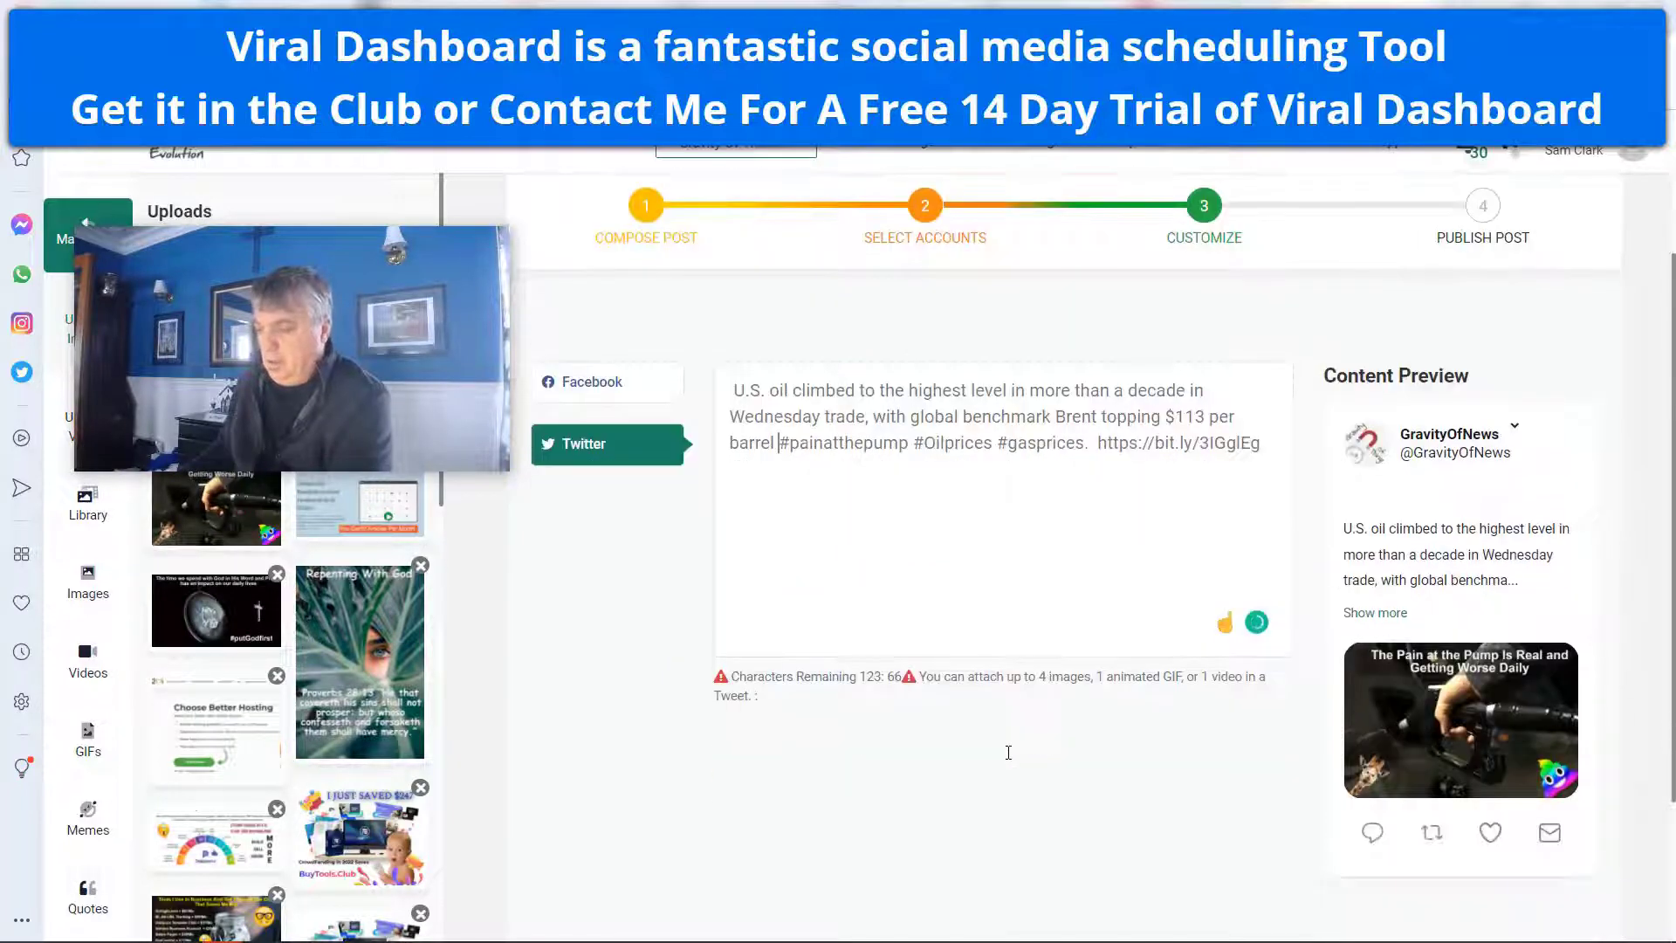
{"action": "scroll", "coordinate": [1222, 777], "scroll_direction": "down", "scroll_amount": 2}
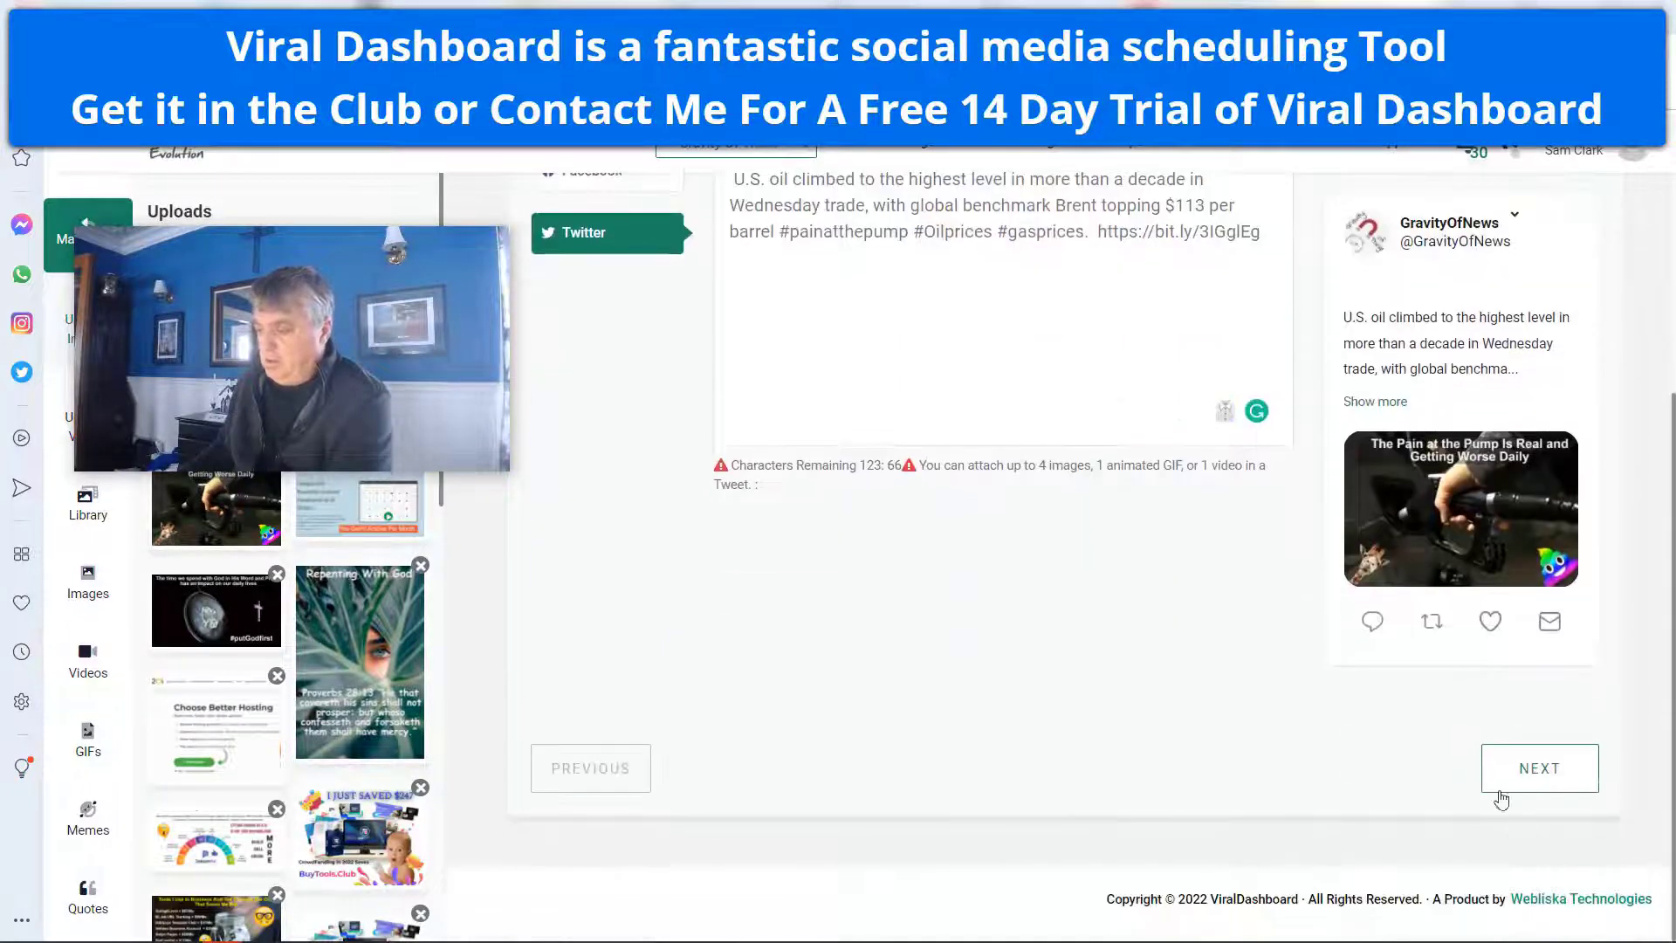
Schedule the Viral Dashboard post for 3 March 2022 at 8:25, then return to the edited gas-pump photo
{"action": "left_click", "coordinate": [1528, 768]}
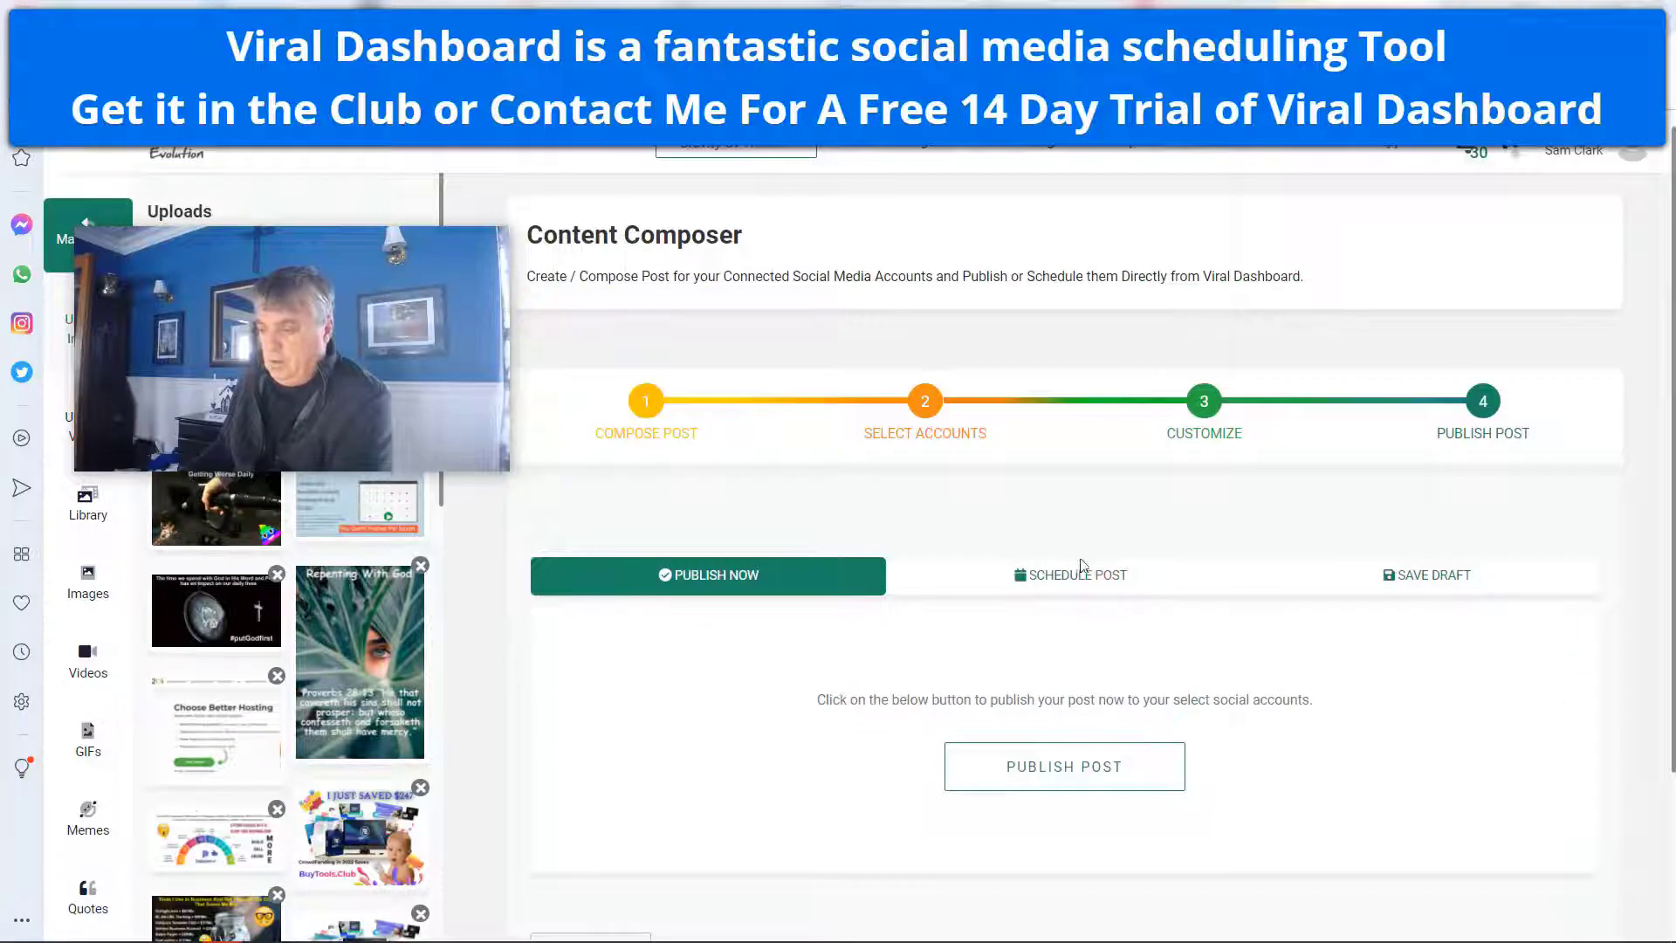
{"action": "left_click", "coordinate": [1074, 572]}
{"action": "scroll", "coordinate": [1165, 594], "scroll_direction": "down", "scroll_amount": 3}
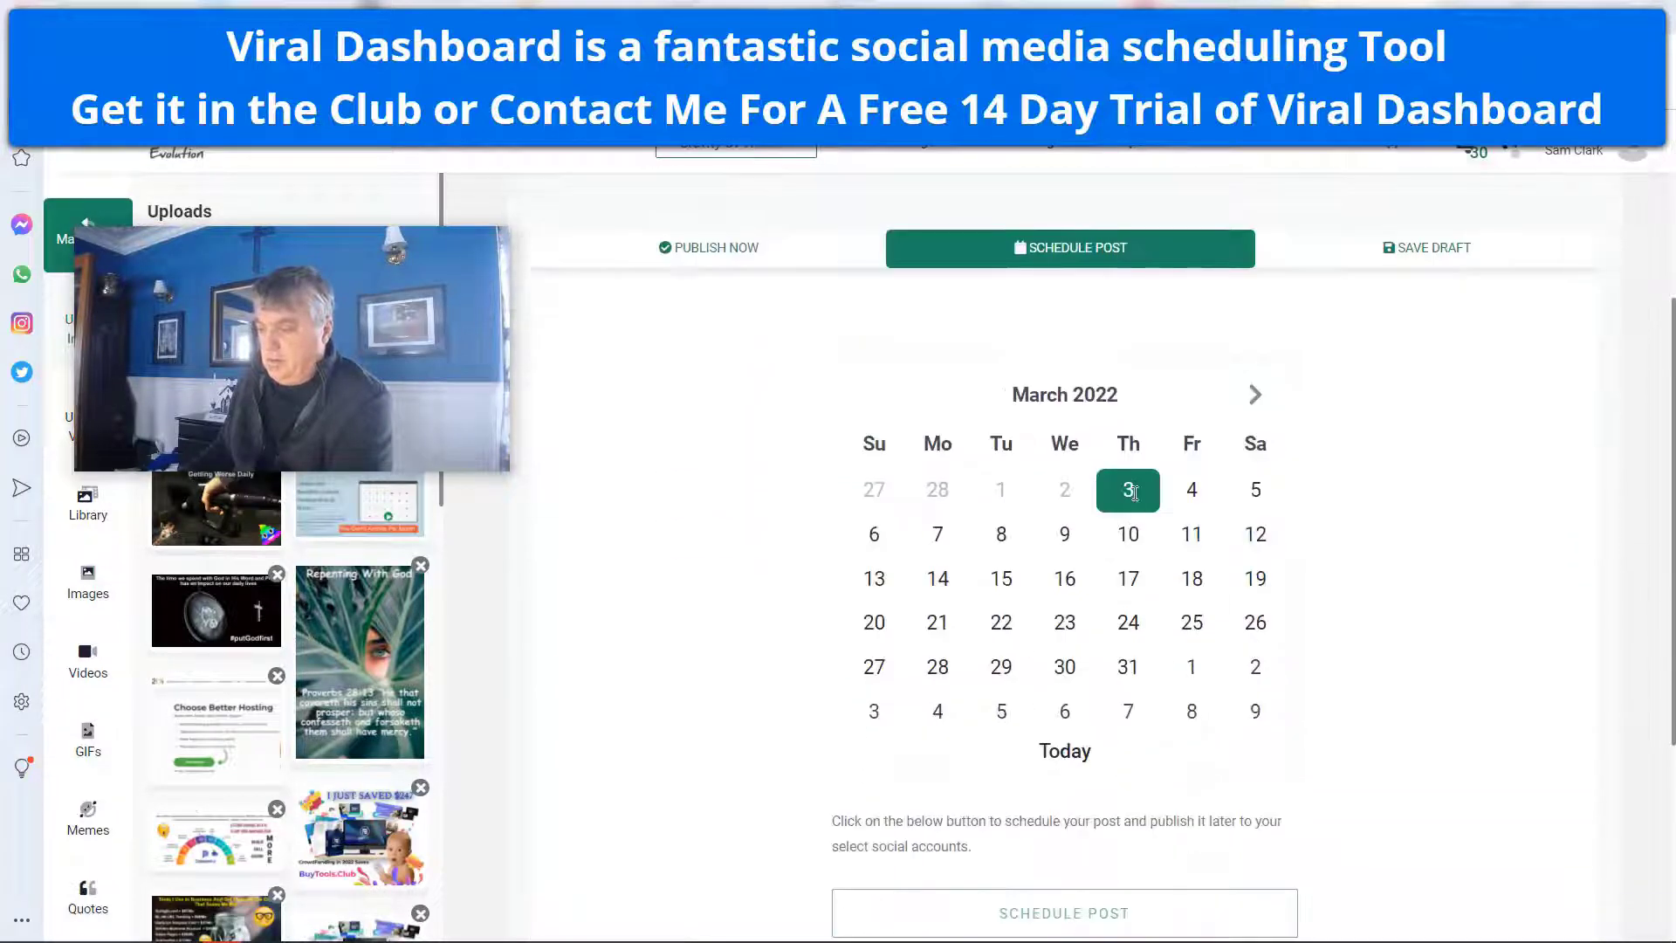
{"action": "left_click", "coordinate": [1128, 489]}
{"action": "left_click", "coordinate": [920, 505]}
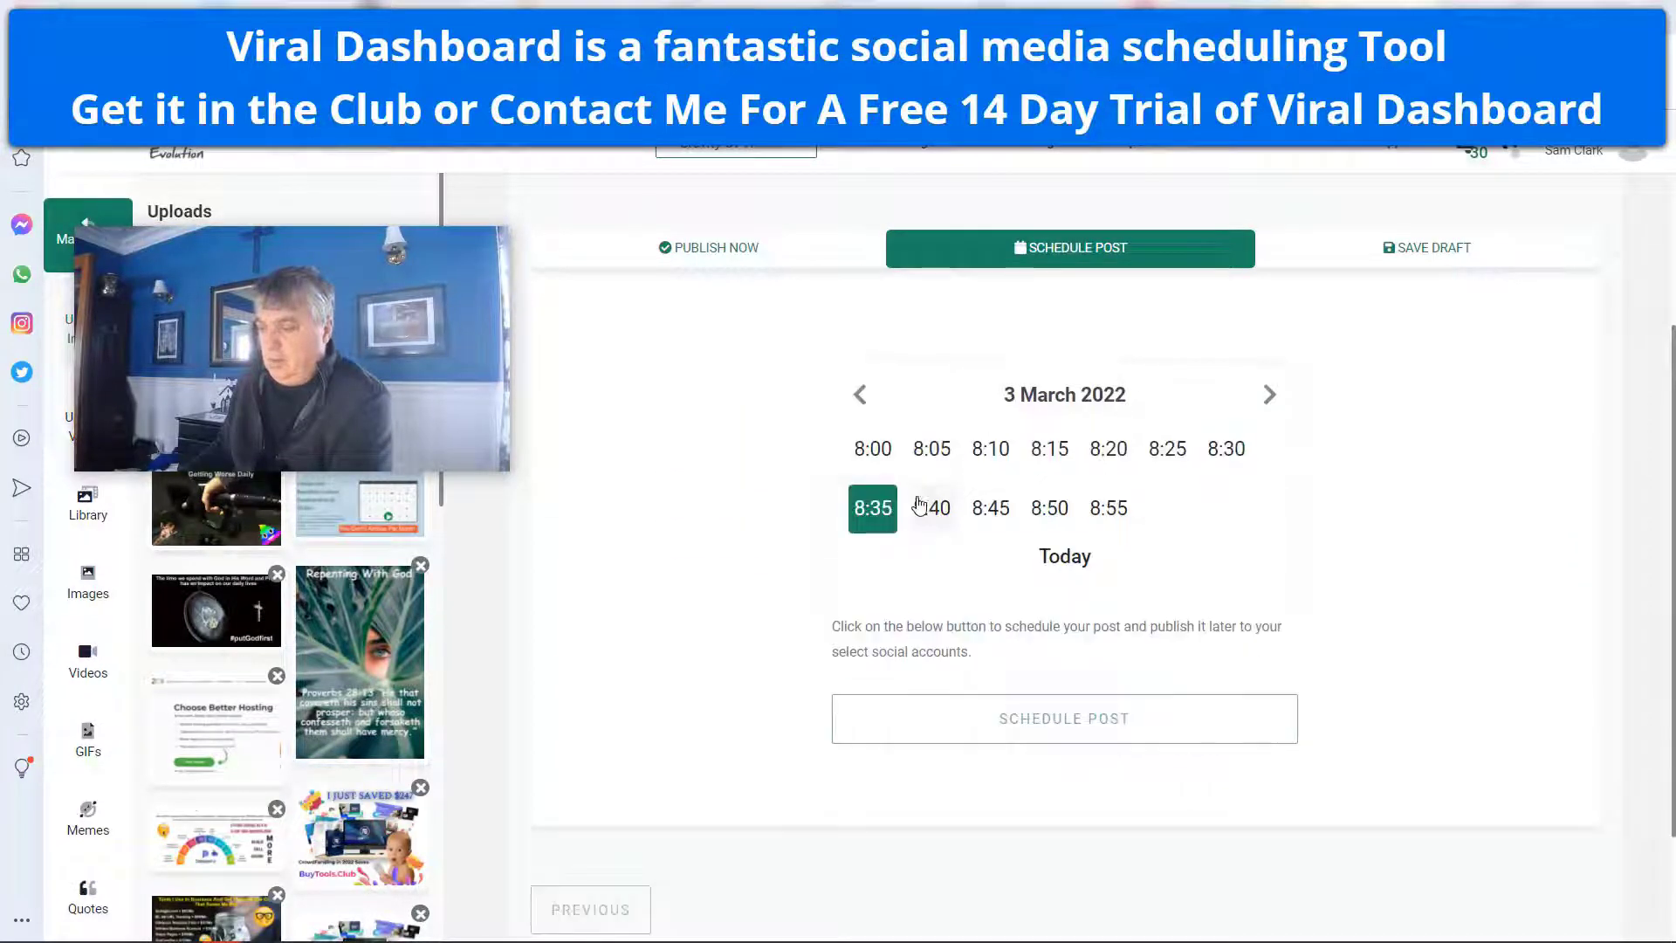
{"action": "left_click", "coordinate": [1168, 449]}
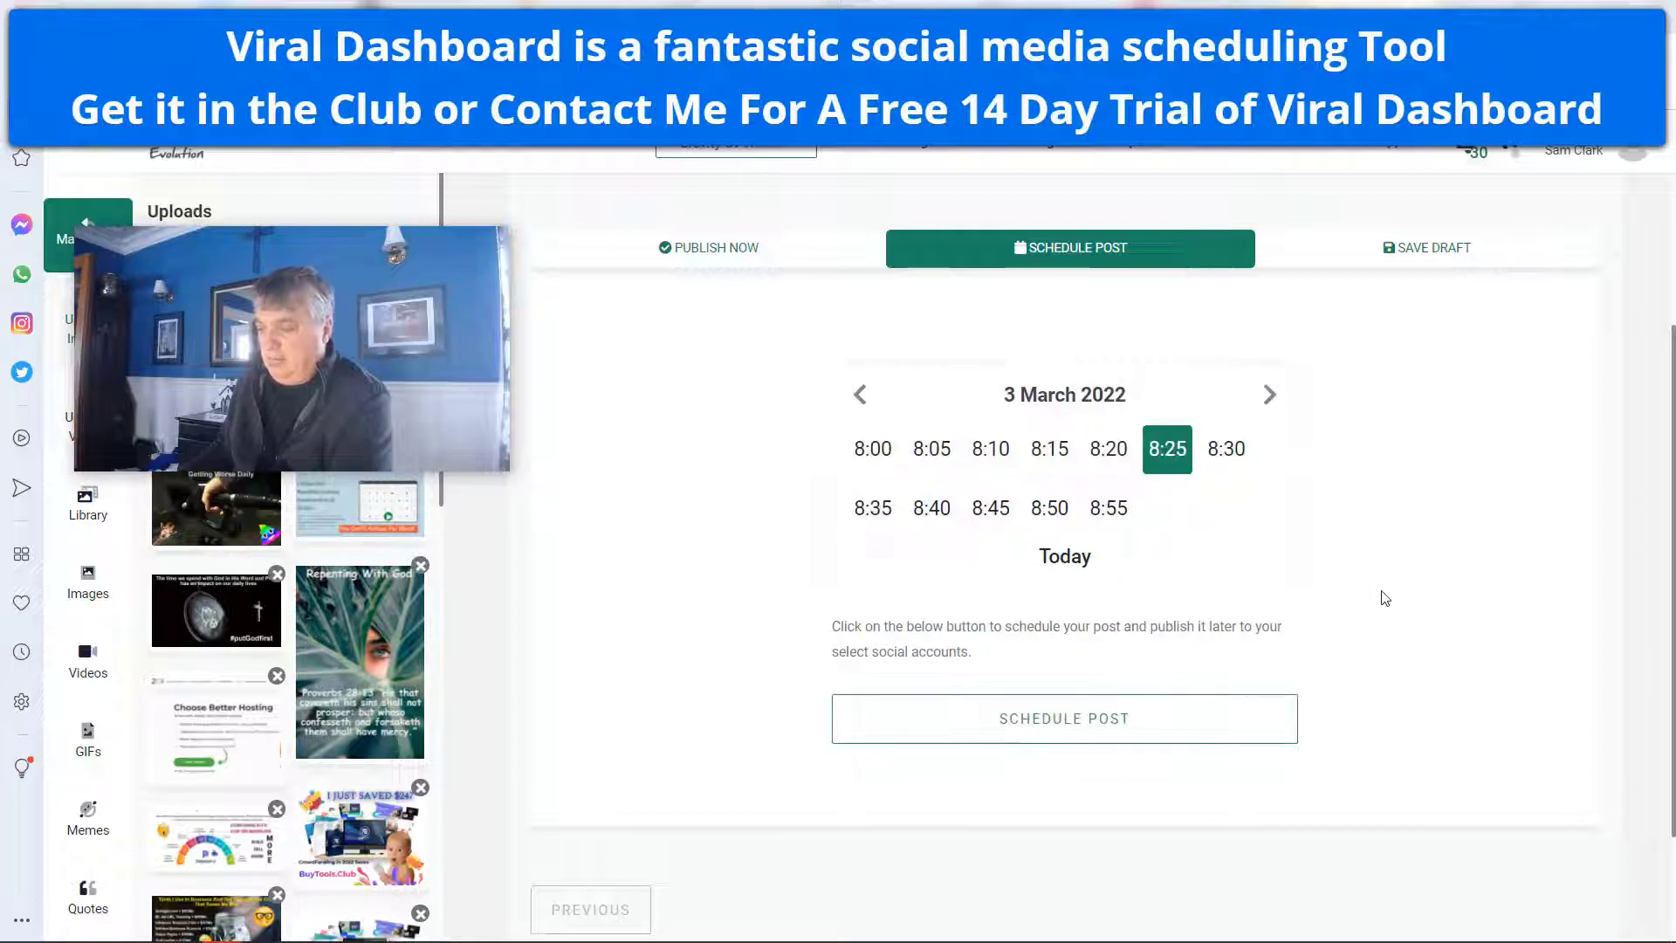
{"action": "left_click", "coordinate": [1118, 718]}
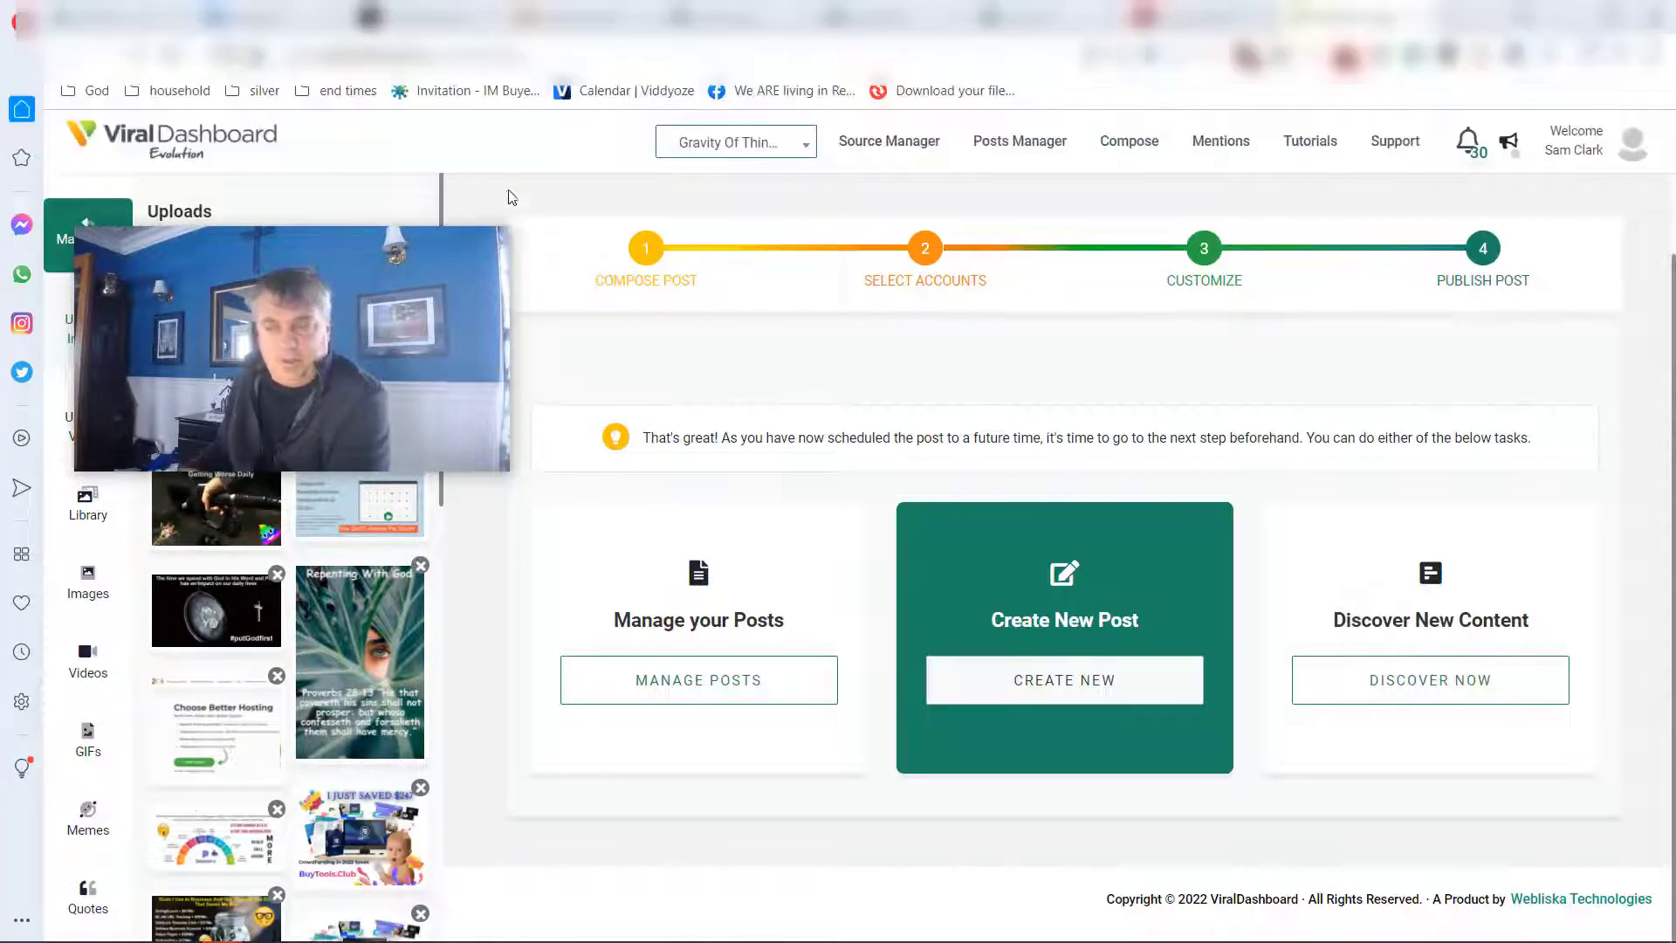
{"action": "left_click", "coordinate": [742, 15]}
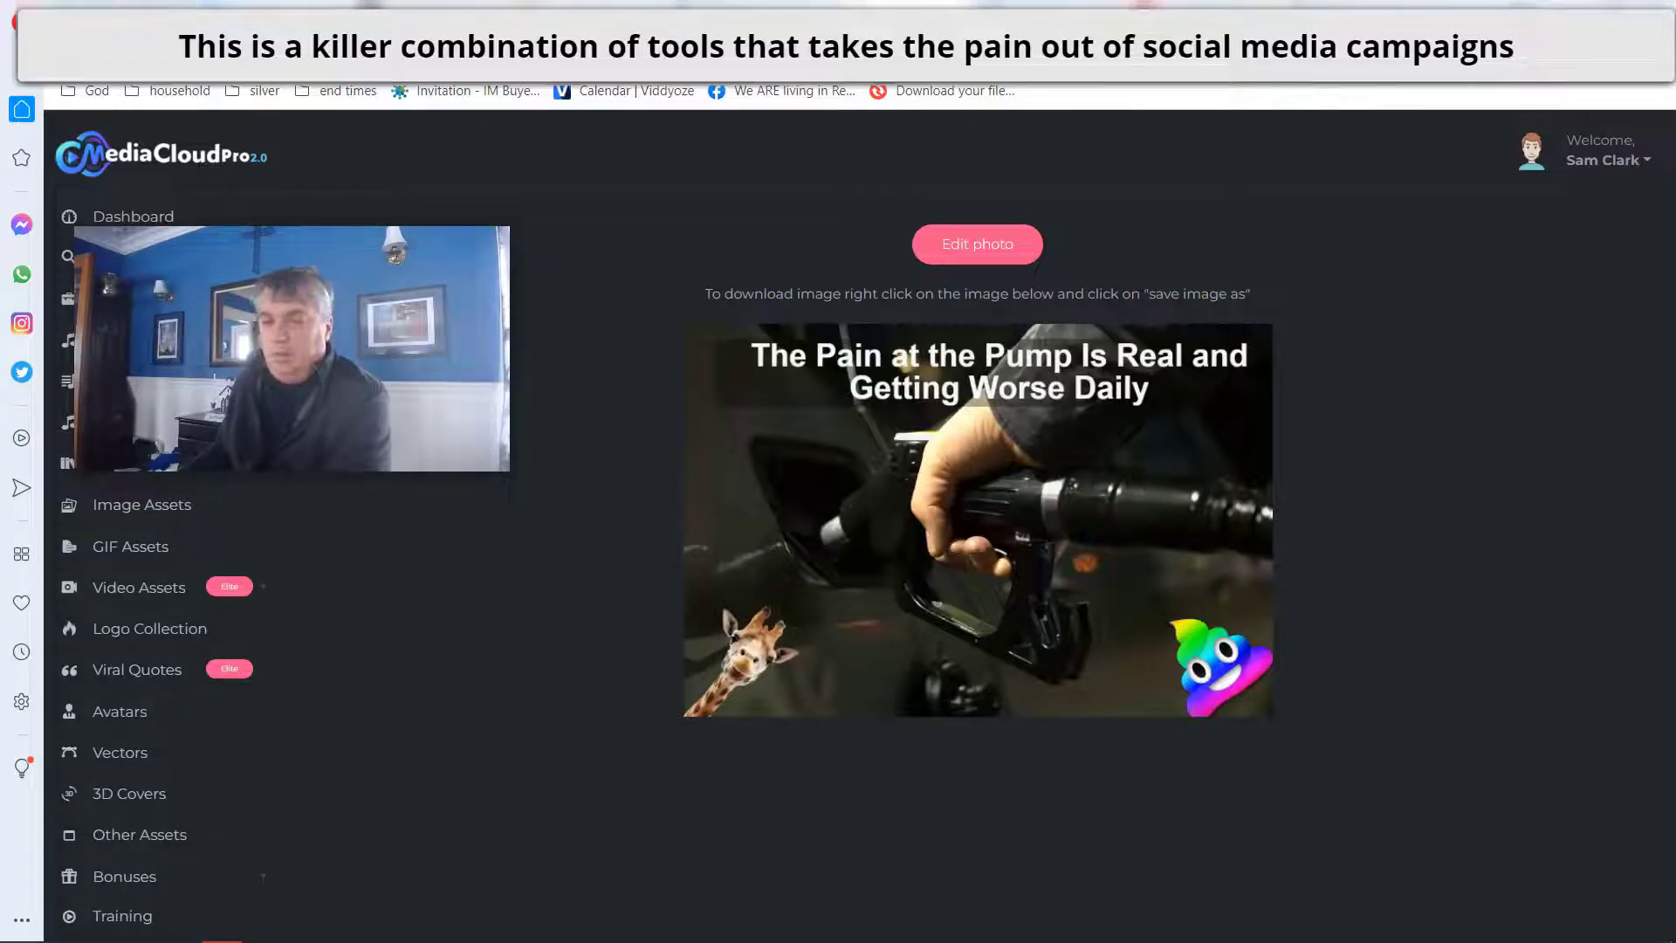
Browse the BuyTools.Club recently added deals, such as RoyalStock, MyConversionKit and VidPresent
{"action": "key", "text": "ctrl+Tab"}
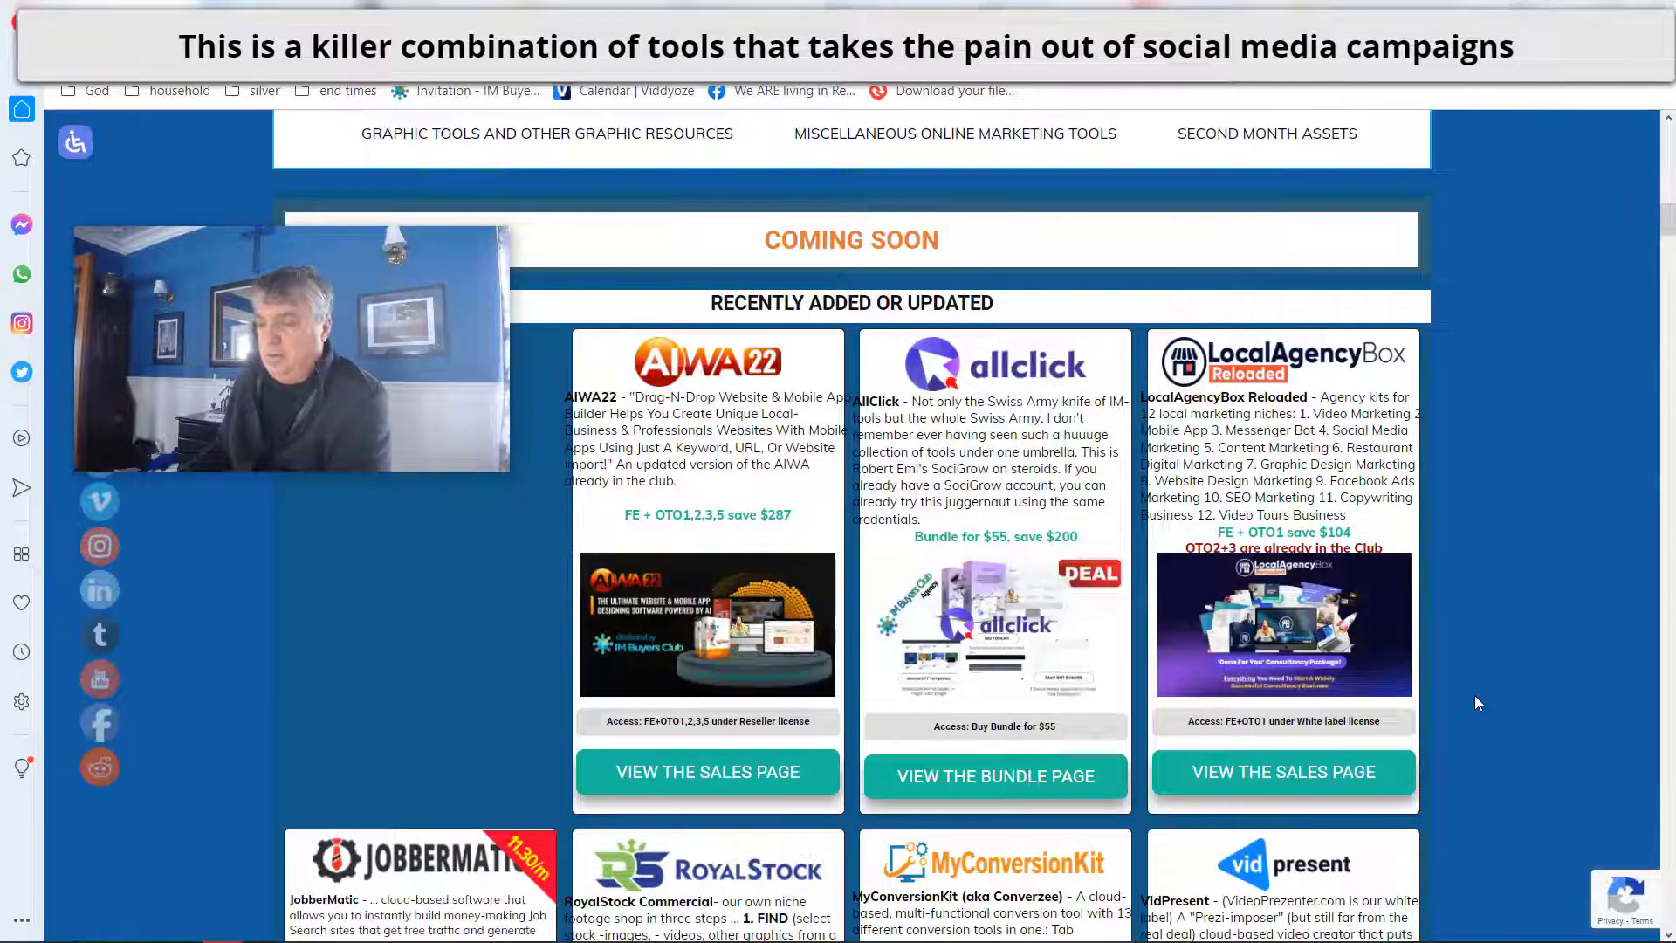
{"action": "scroll", "coordinate": [1475, 698], "scroll_direction": "down", "scroll_amount": 5}
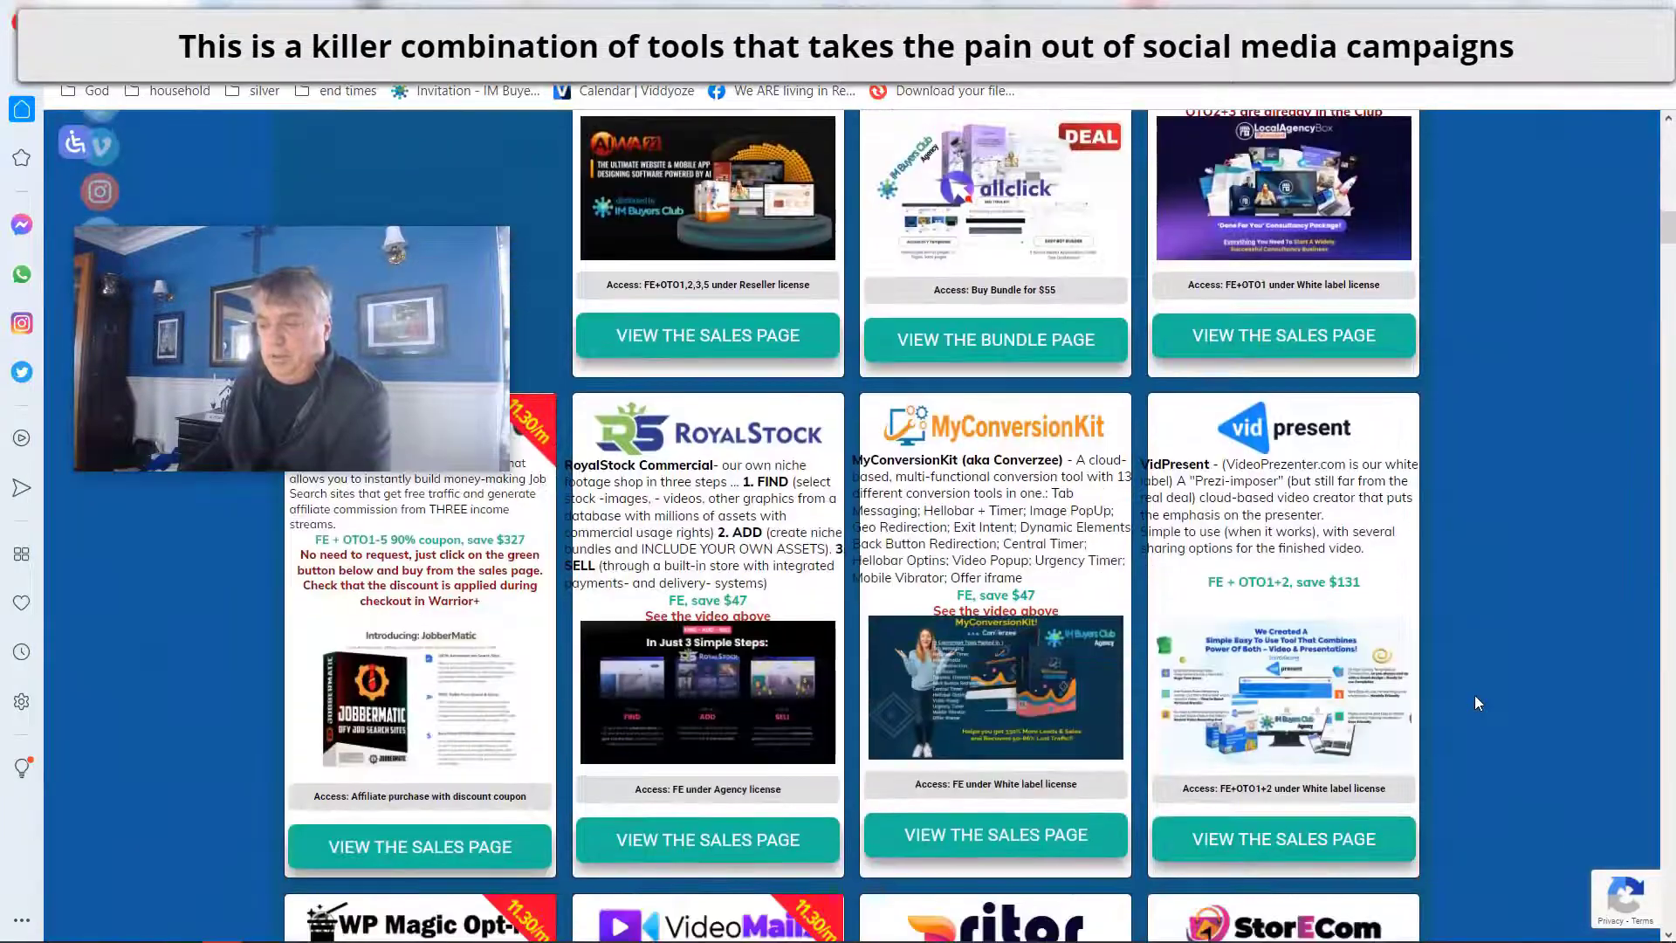
{"action": "scroll", "coordinate": [1475, 703], "scroll_direction": "down", "scroll_amount": 3}
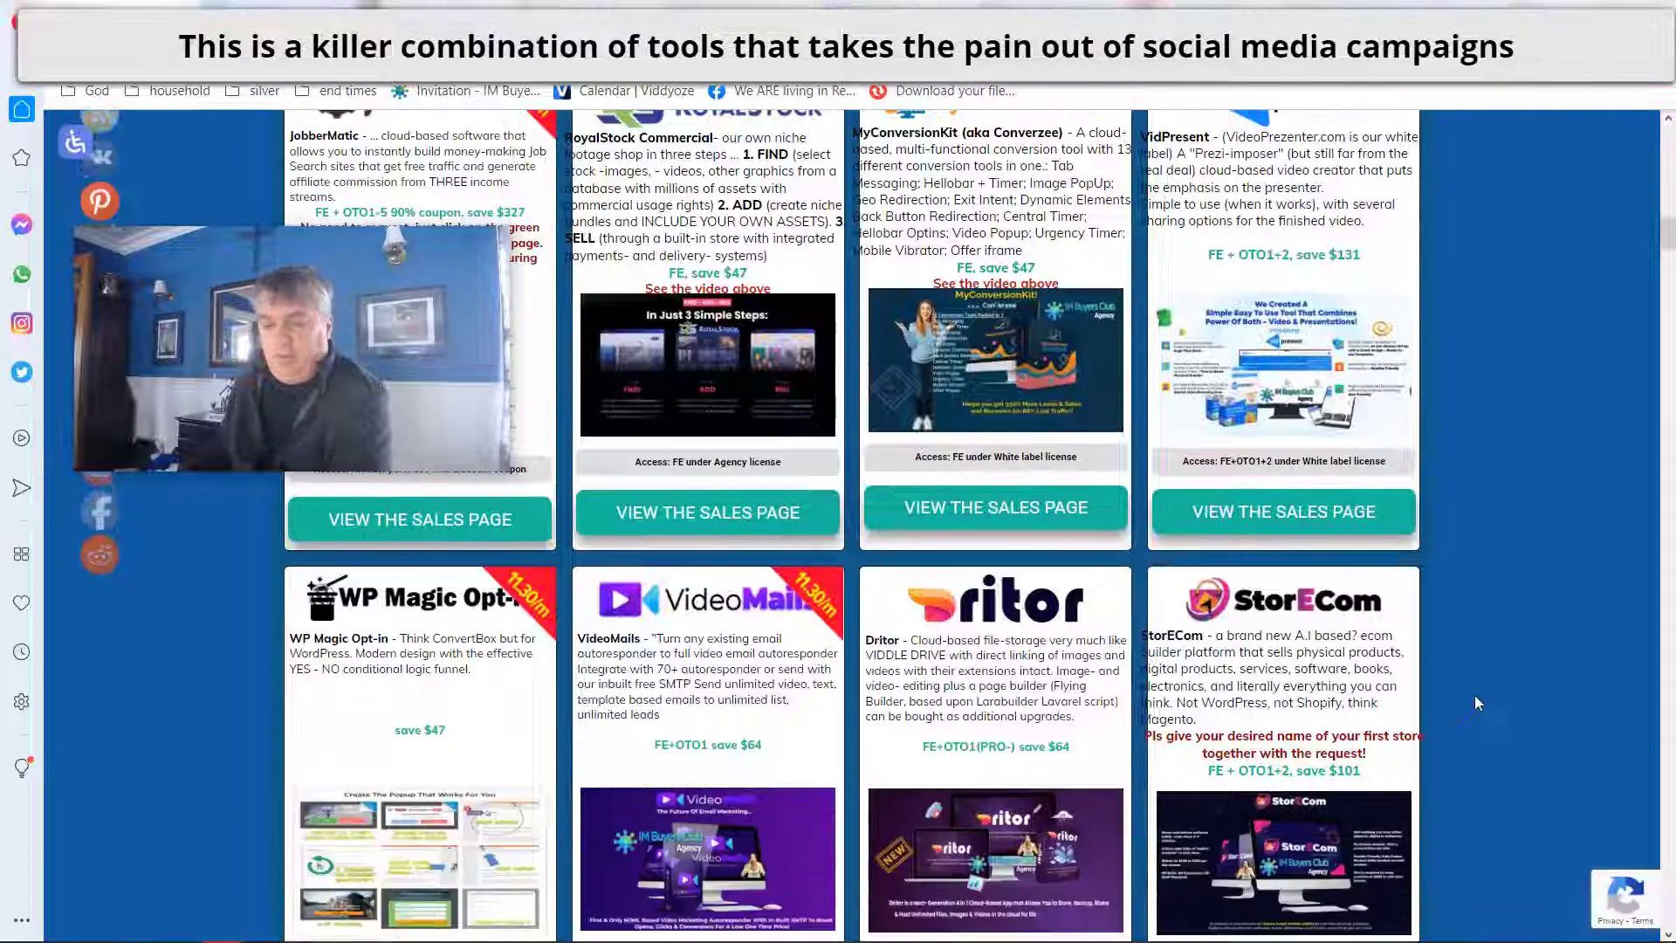
{"action": "scroll", "coordinate": [1474, 703], "scroll_direction": "down", "scroll_amount": 4}
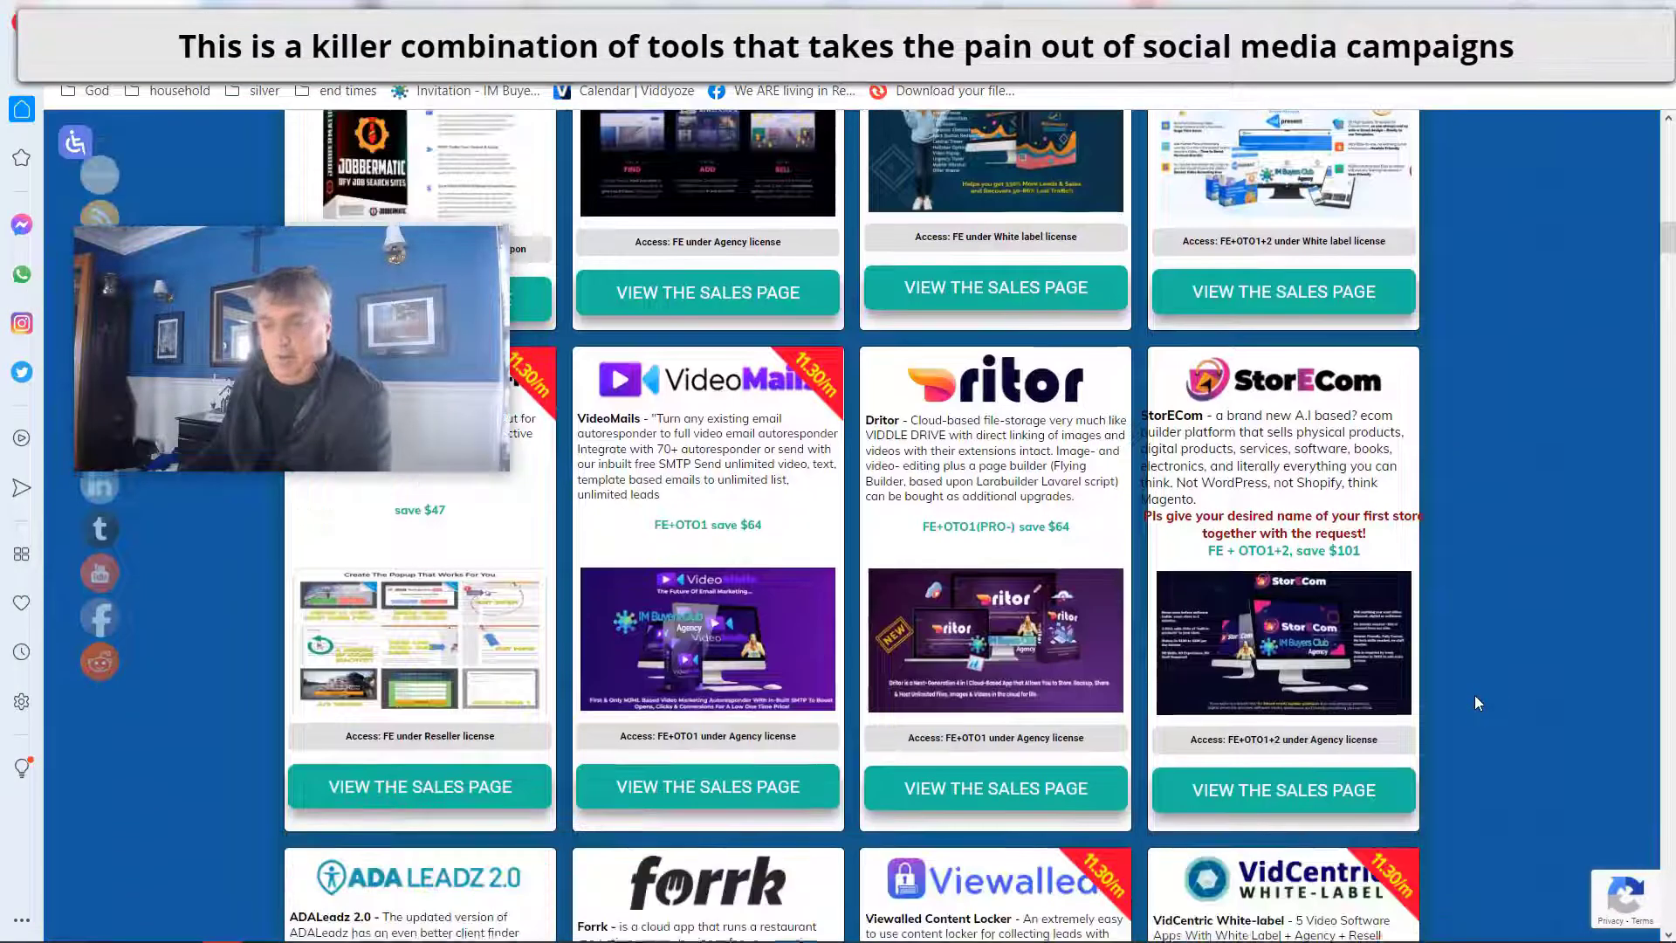
{"action": "scroll", "coordinate": [1475, 703], "scroll_direction": "down", "scroll_amount": 4}
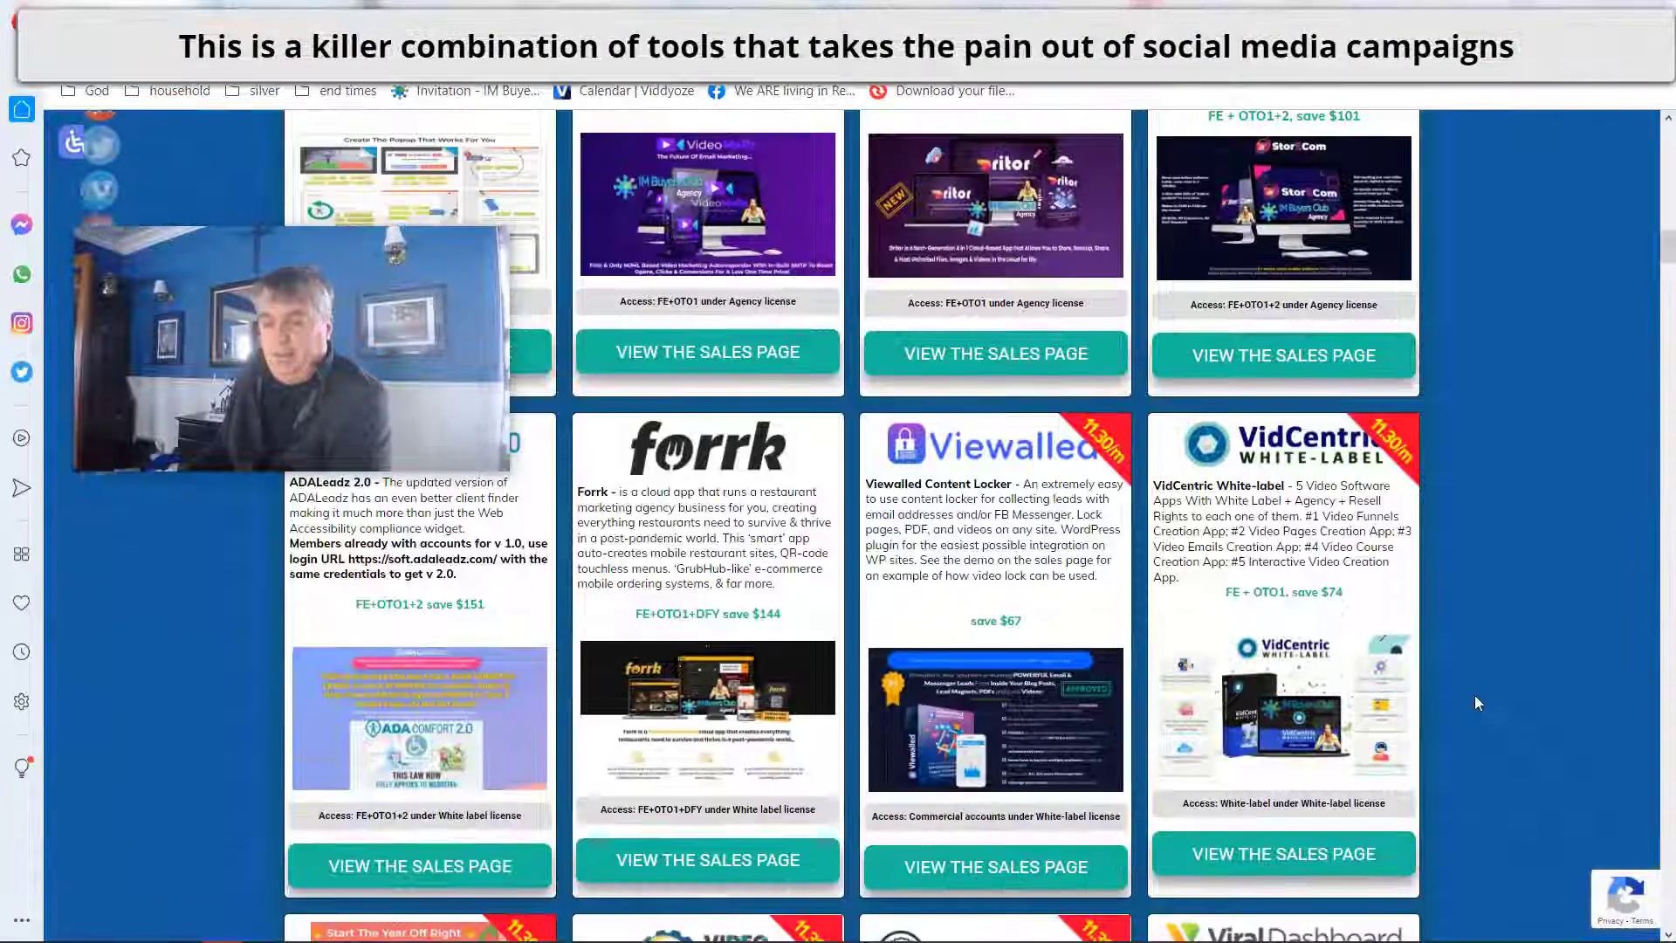
{"action": "scroll", "coordinate": [1476, 698], "scroll_direction": "down", "scroll_amount": 5}
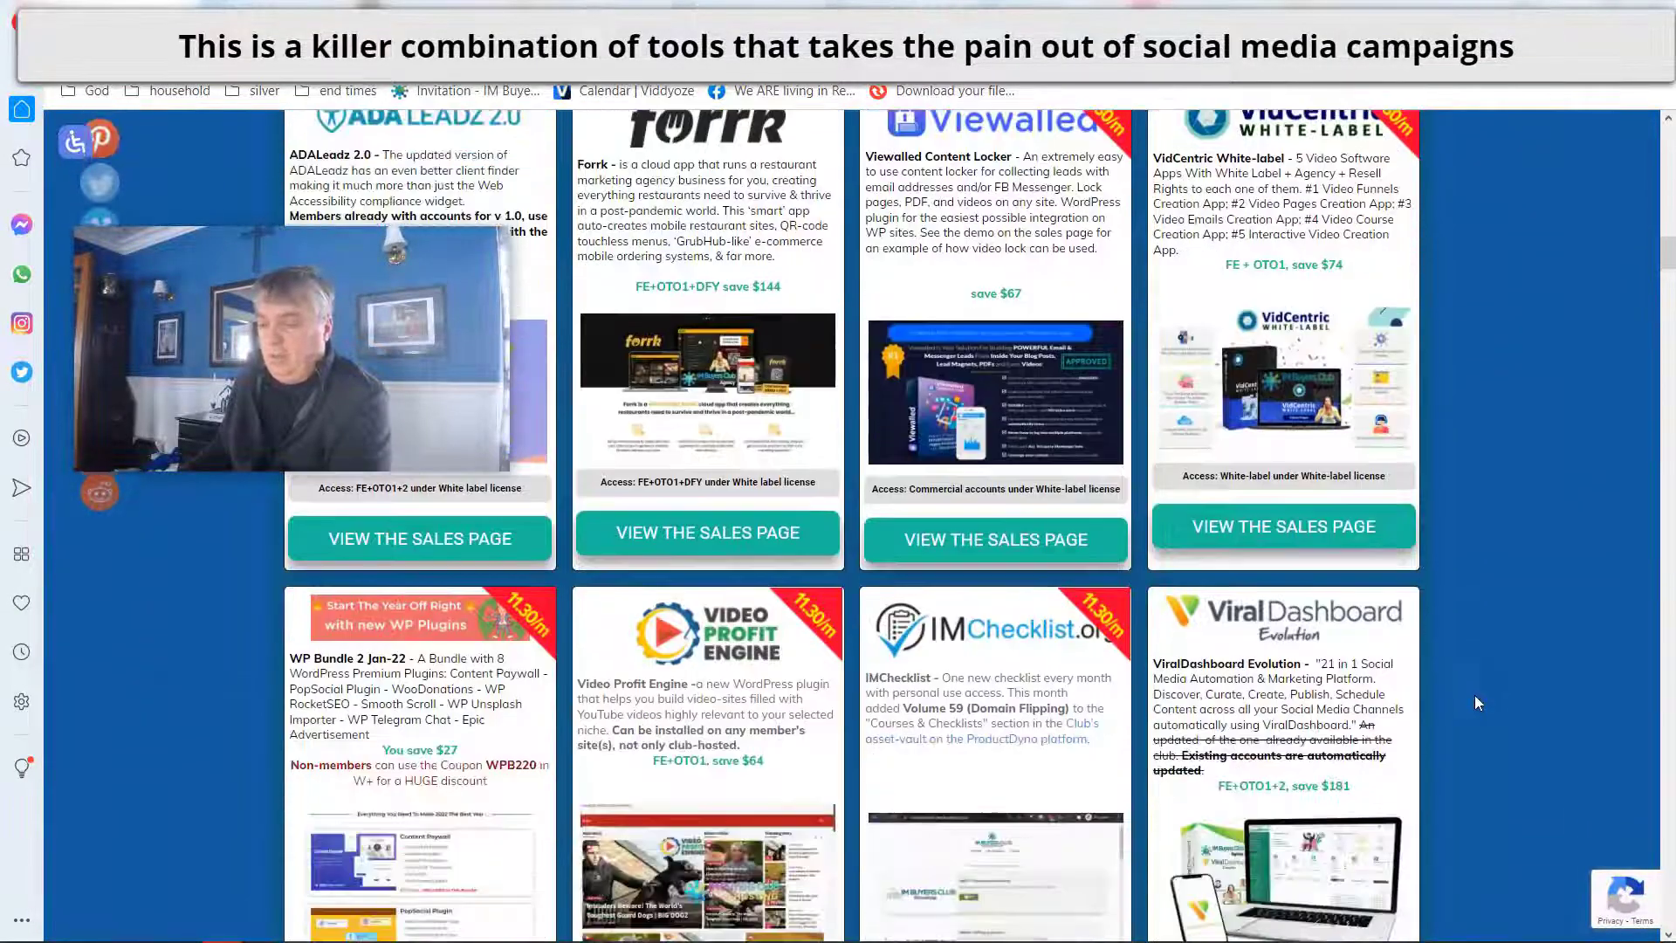
{"action": "scroll", "coordinate": [1474, 702], "scroll_direction": "down", "scroll_amount": 2}
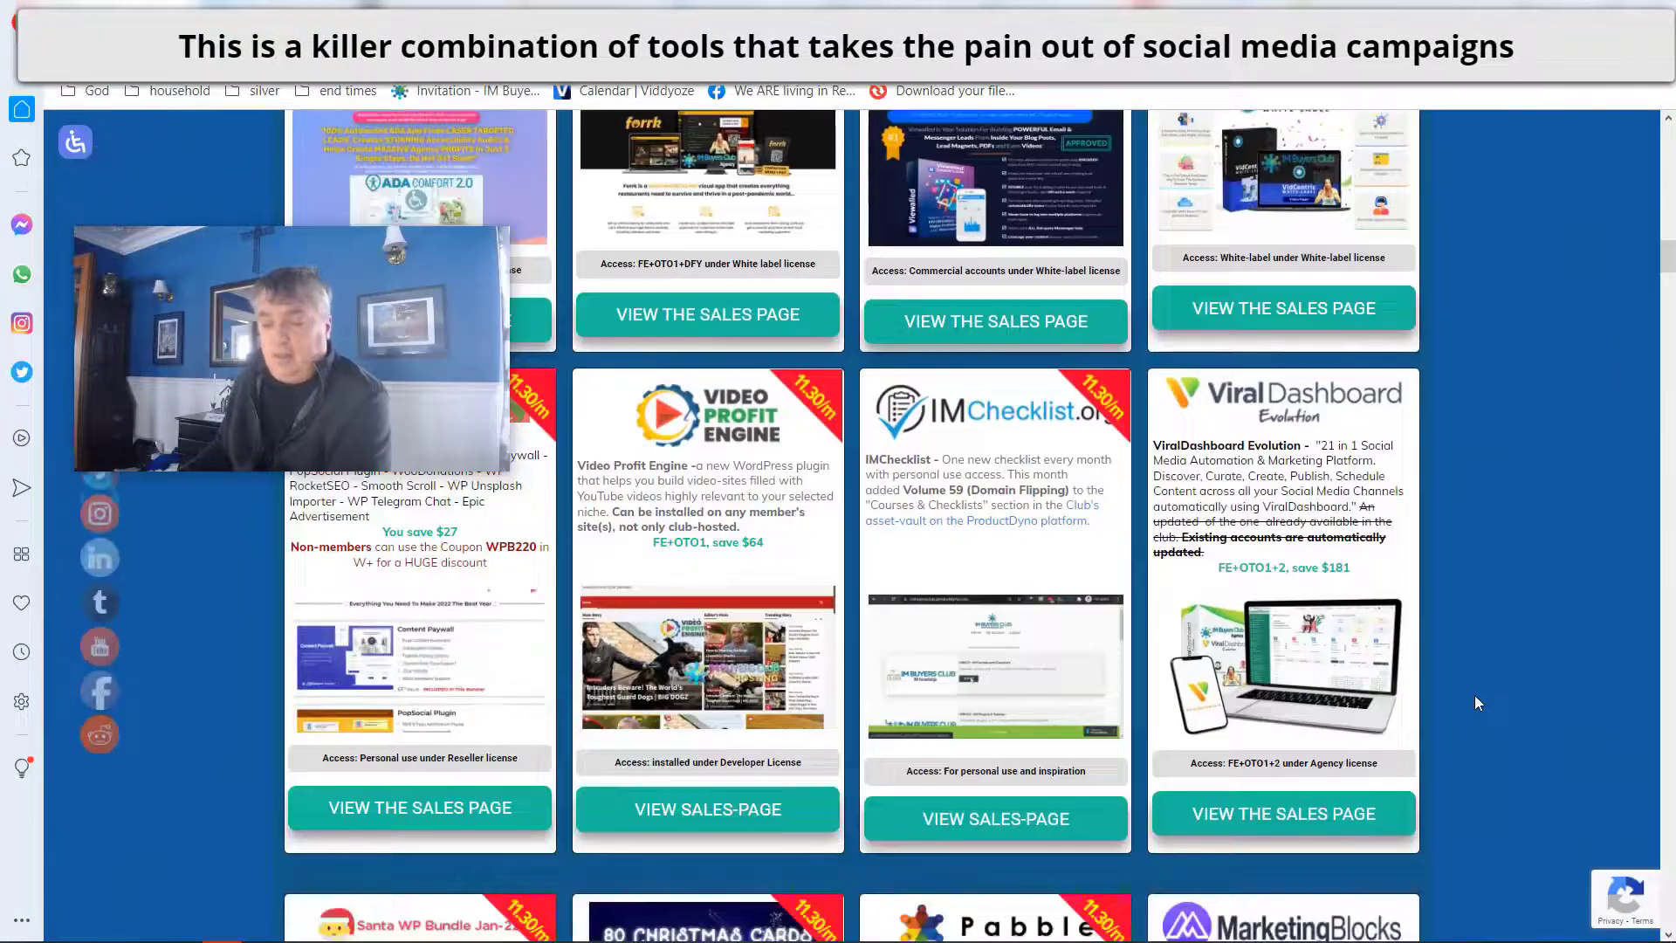
{"action": "scroll", "coordinate": [1470, 694], "scroll_direction": "up", "scroll_amount": 12}
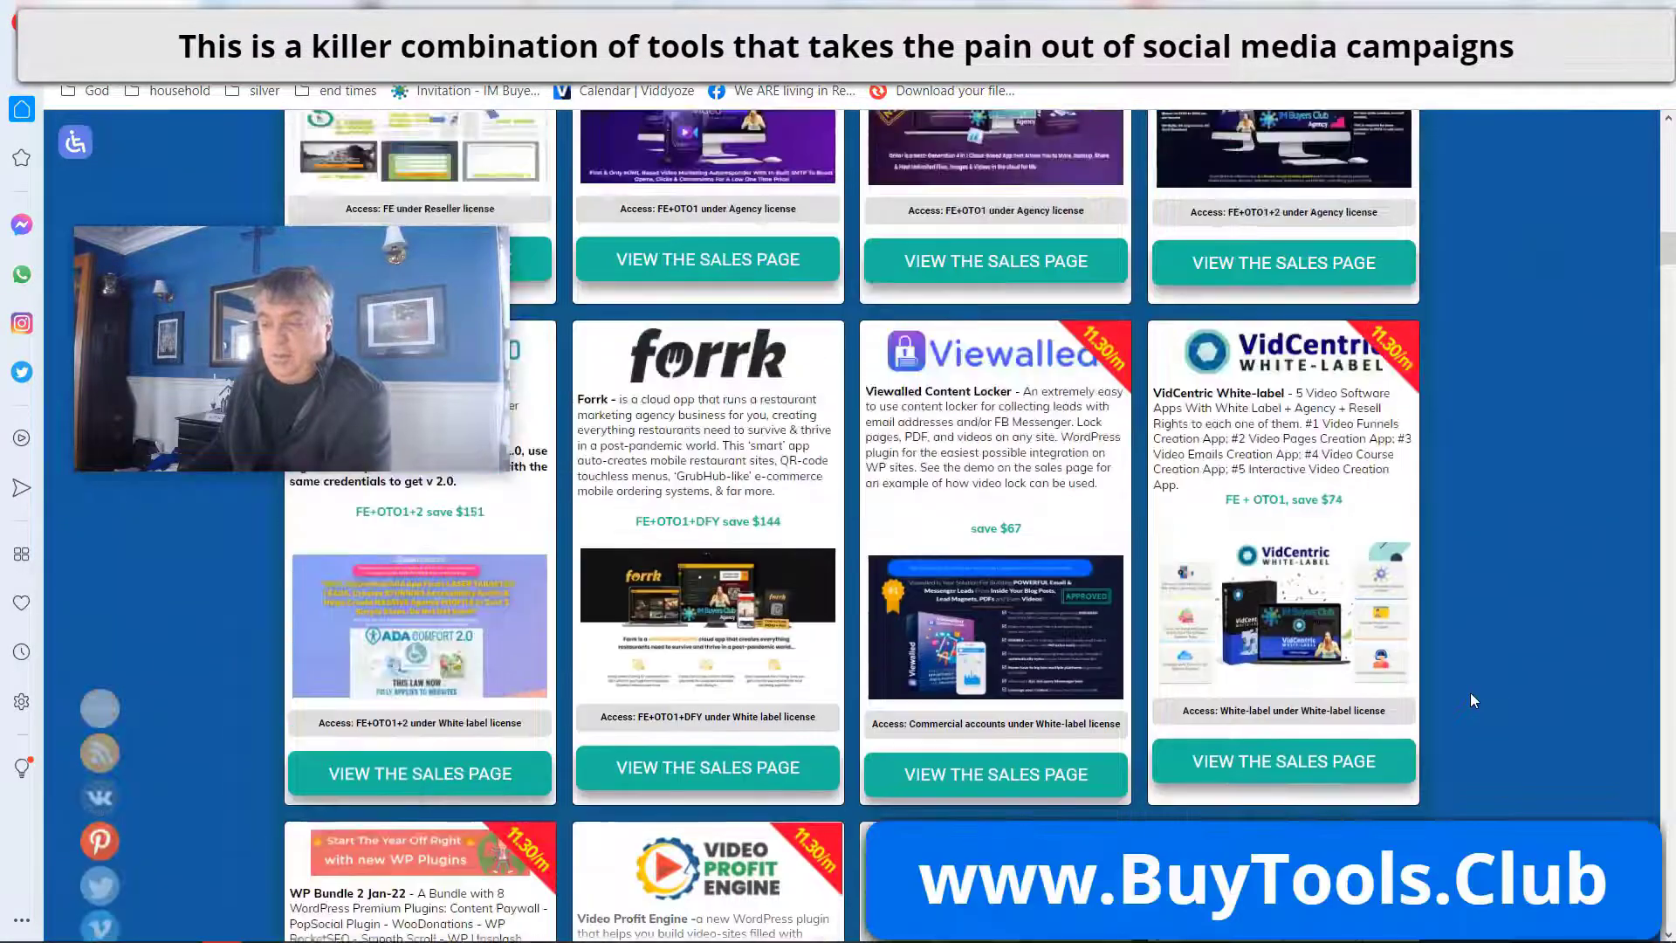
{"action": "scroll", "coordinate": [1470, 693], "scroll_direction": "up", "scroll_amount": 6}
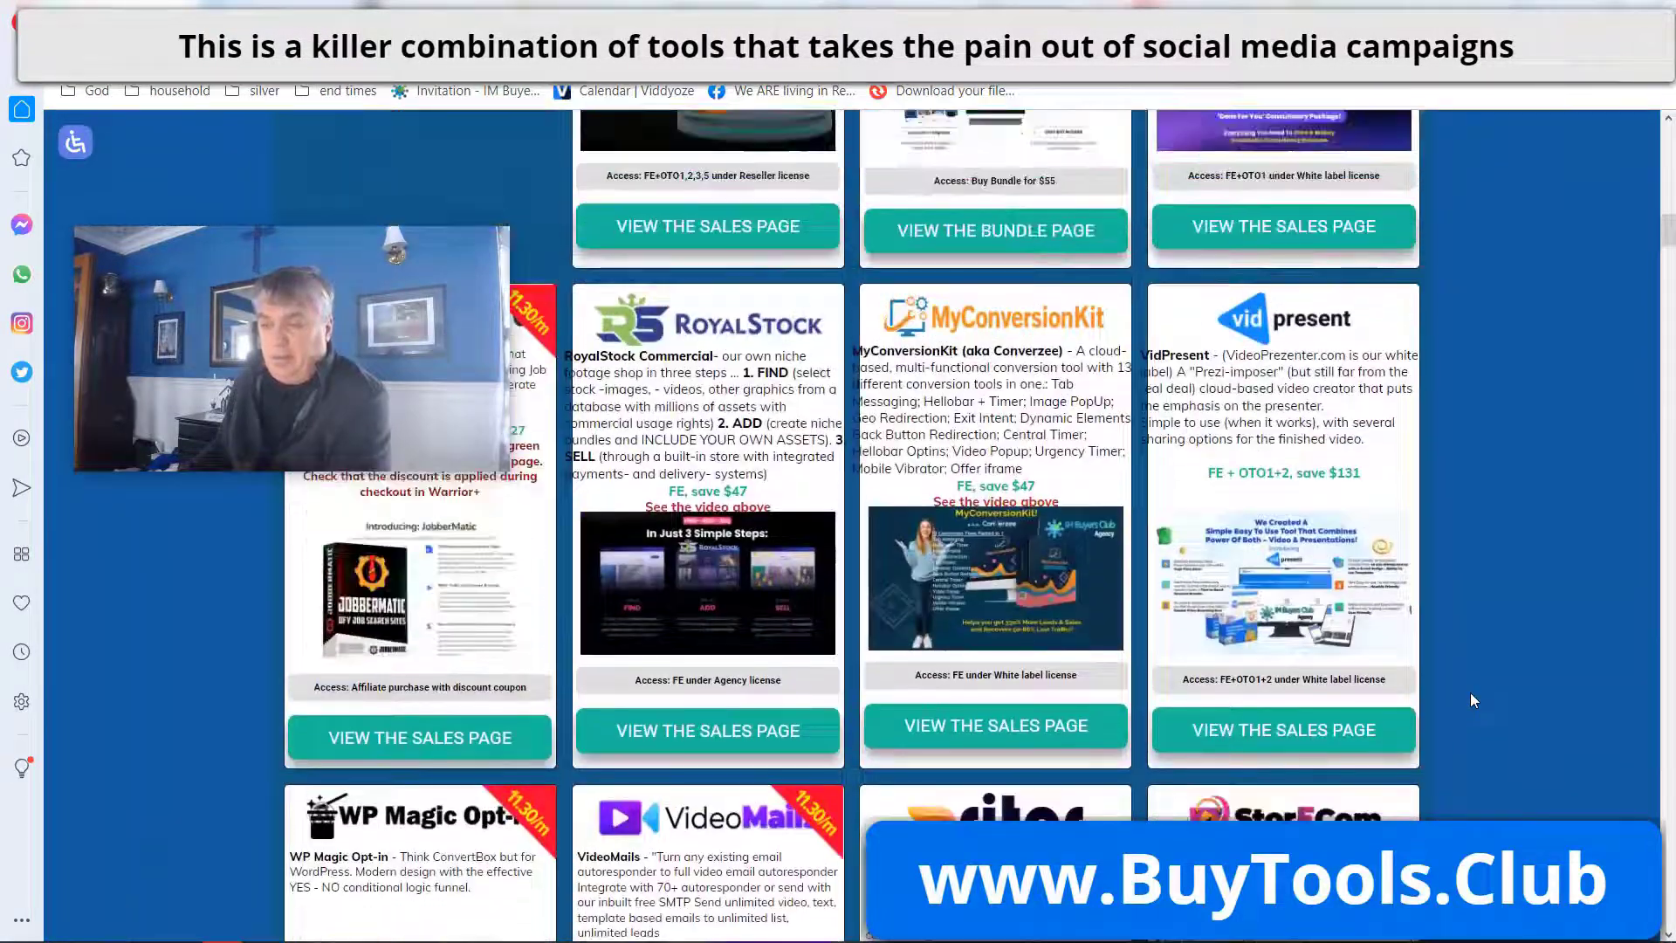
{"action": "scroll", "coordinate": [1317, 753], "scroll_direction": "up", "scroll_amount": 1}
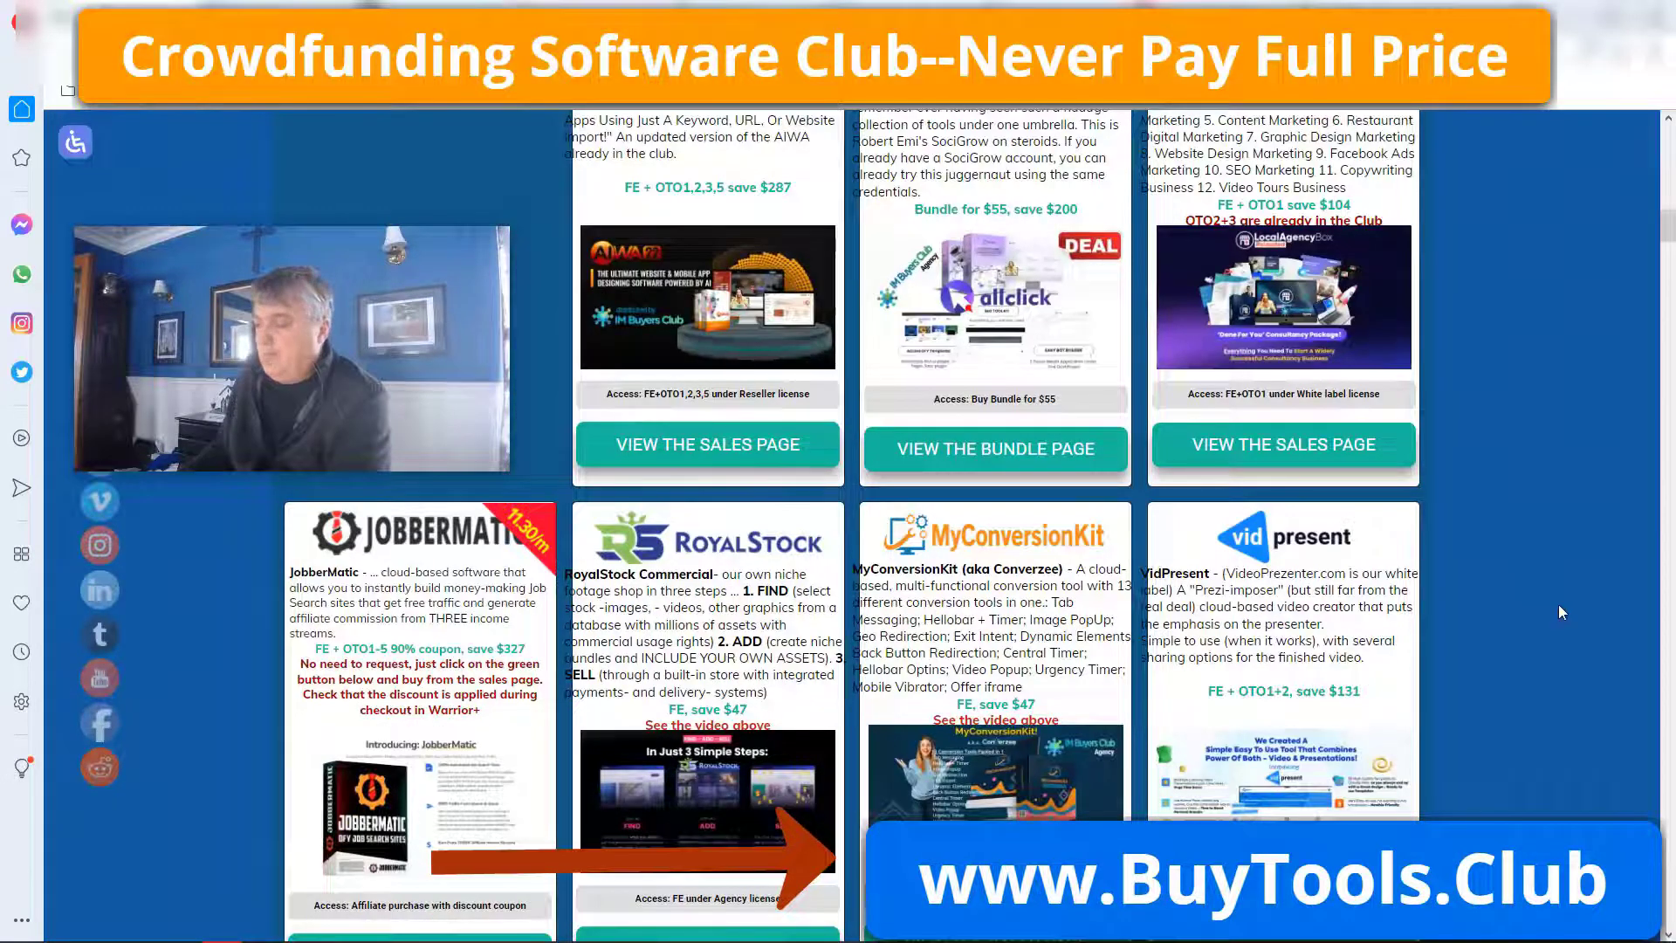
{"action": "scroll", "coordinate": [1559, 600], "scroll_direction": "down", "scroll_amount": 3}
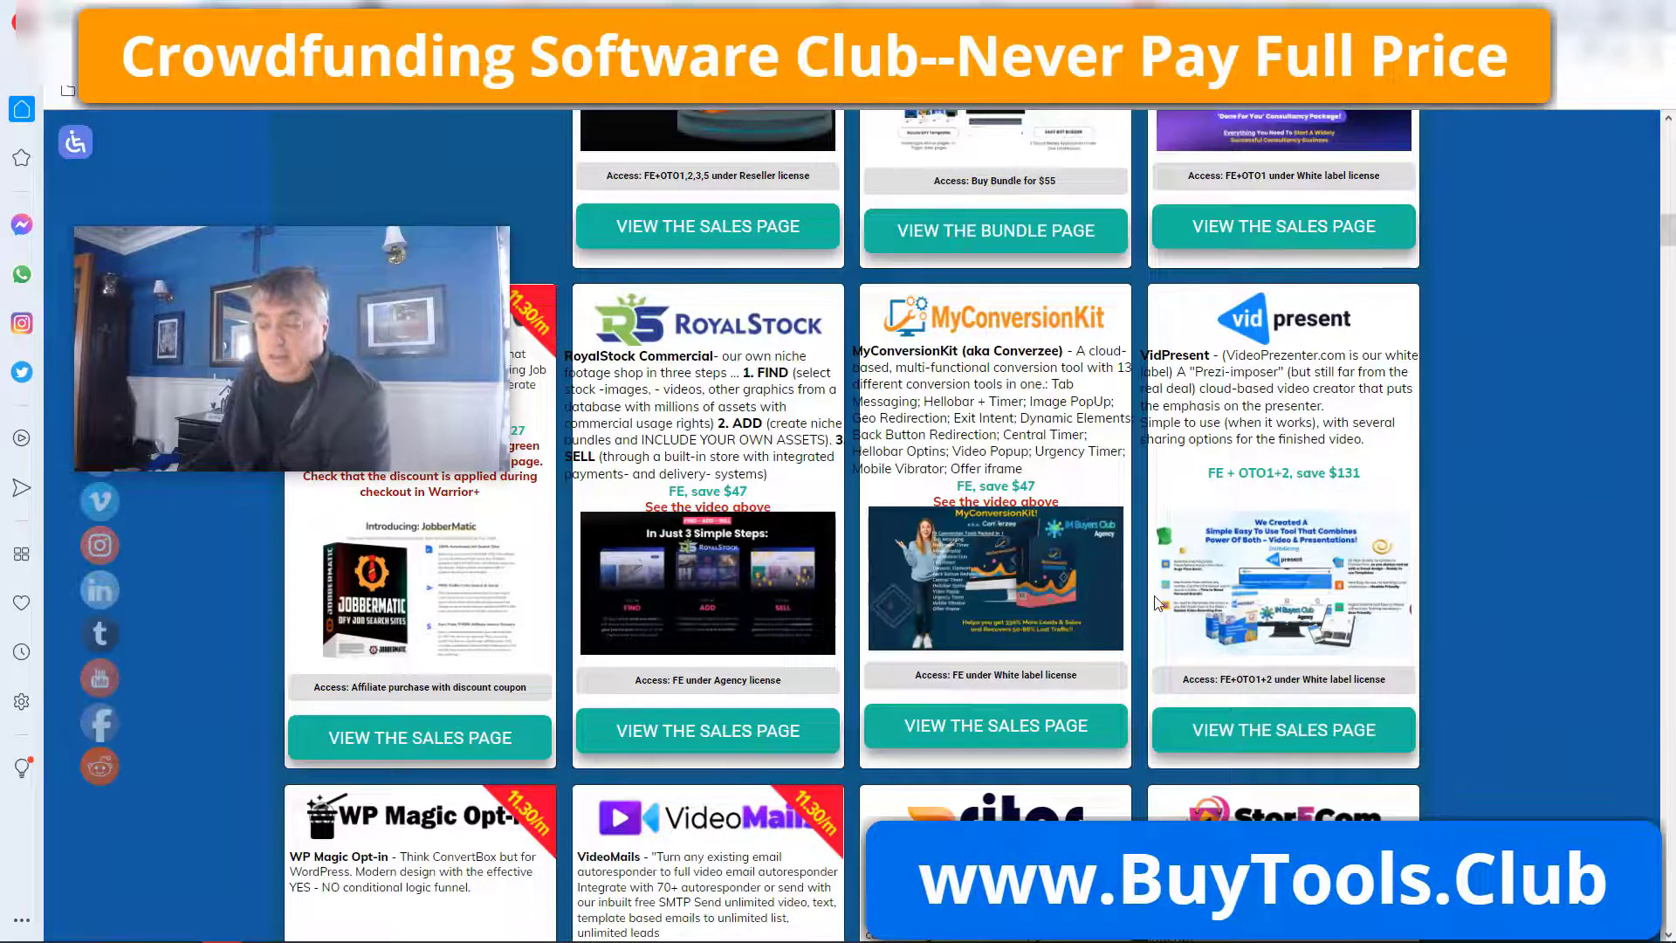
{"action": "scroll", "coordinate": [1157, 602], "scroll_direction": "down", "scroll_amount": 10}
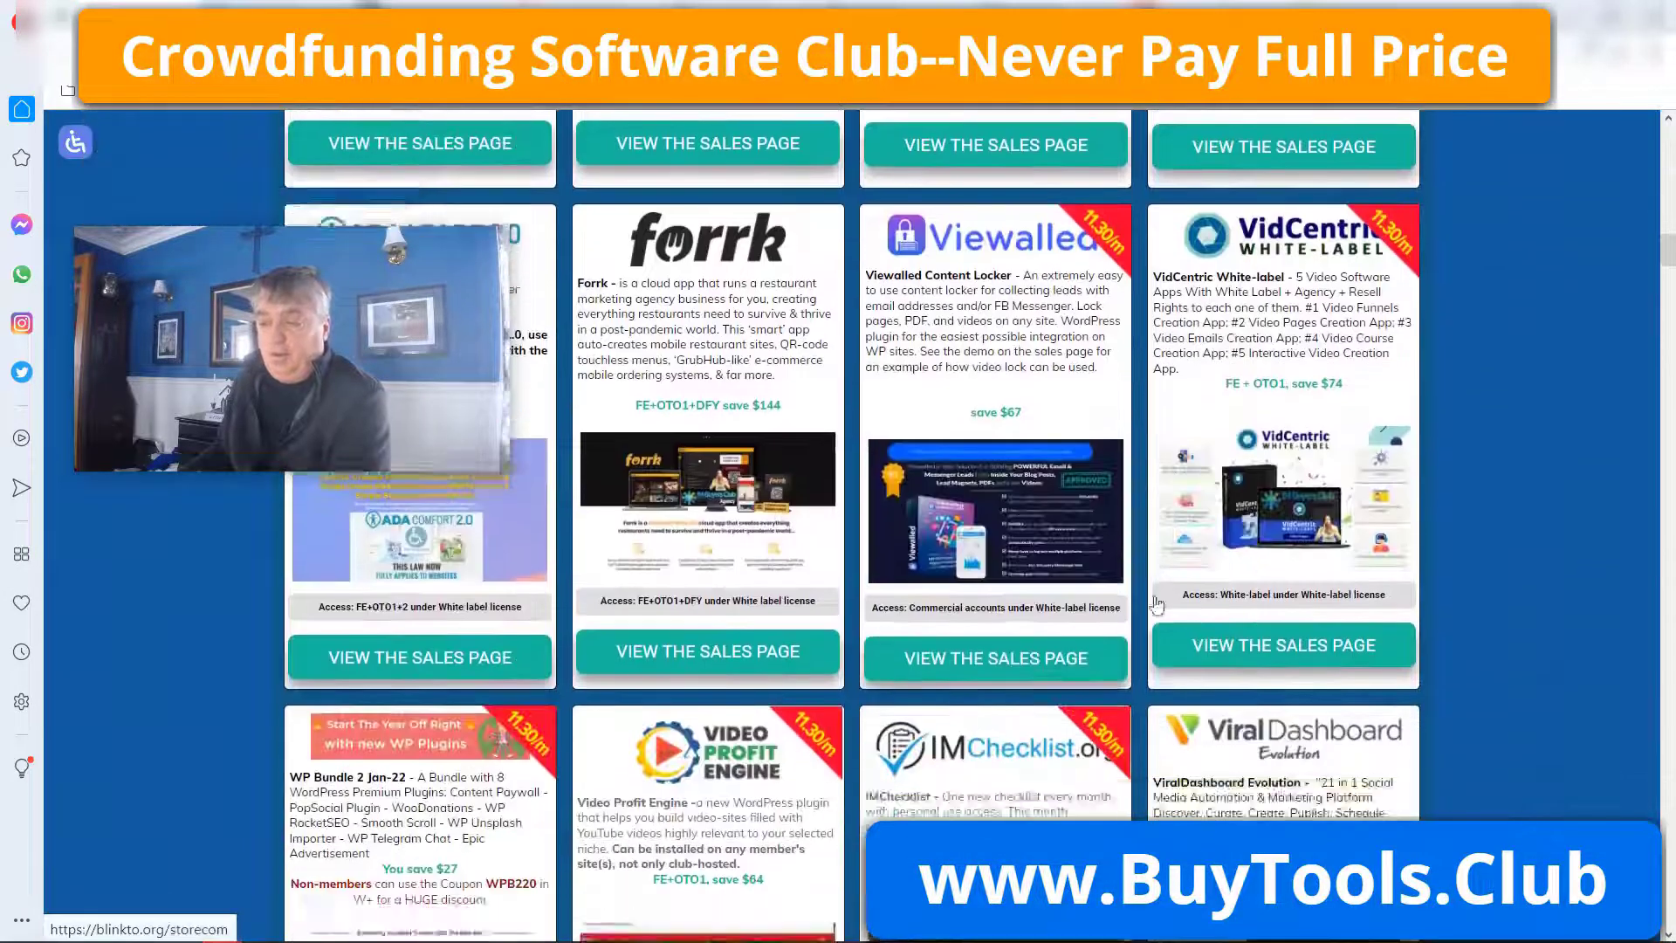